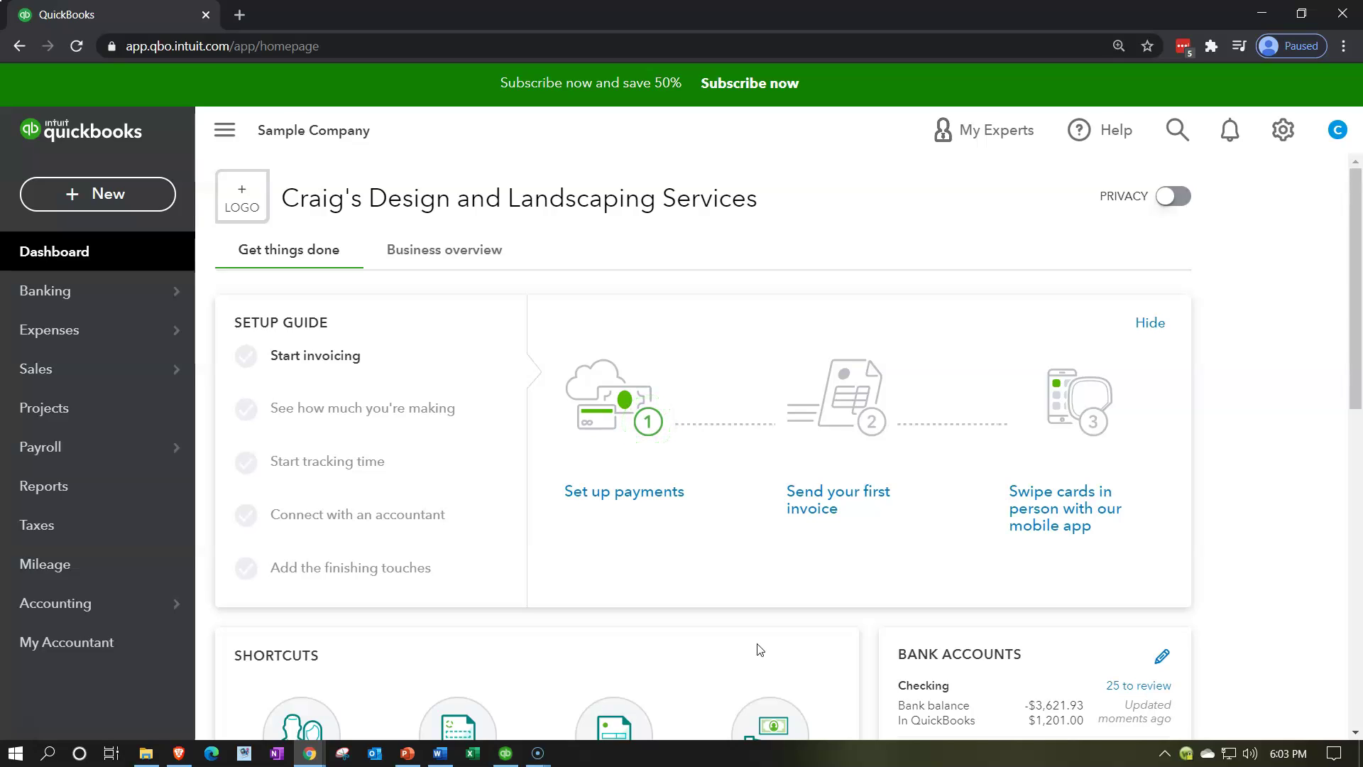
Open the Inventory Valuation Summary report from the Sales and customers section of the standard reports
left_click(120, 491)
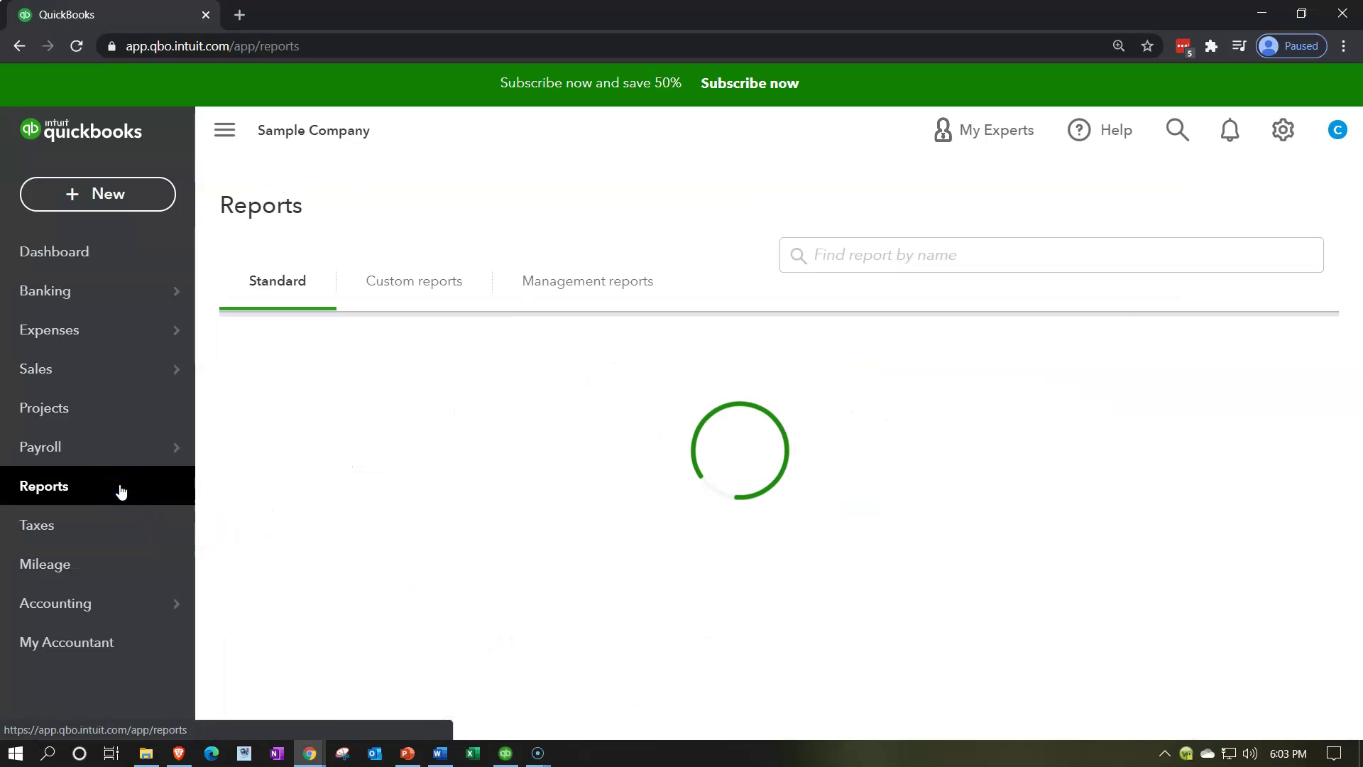
left_click(883, 260)
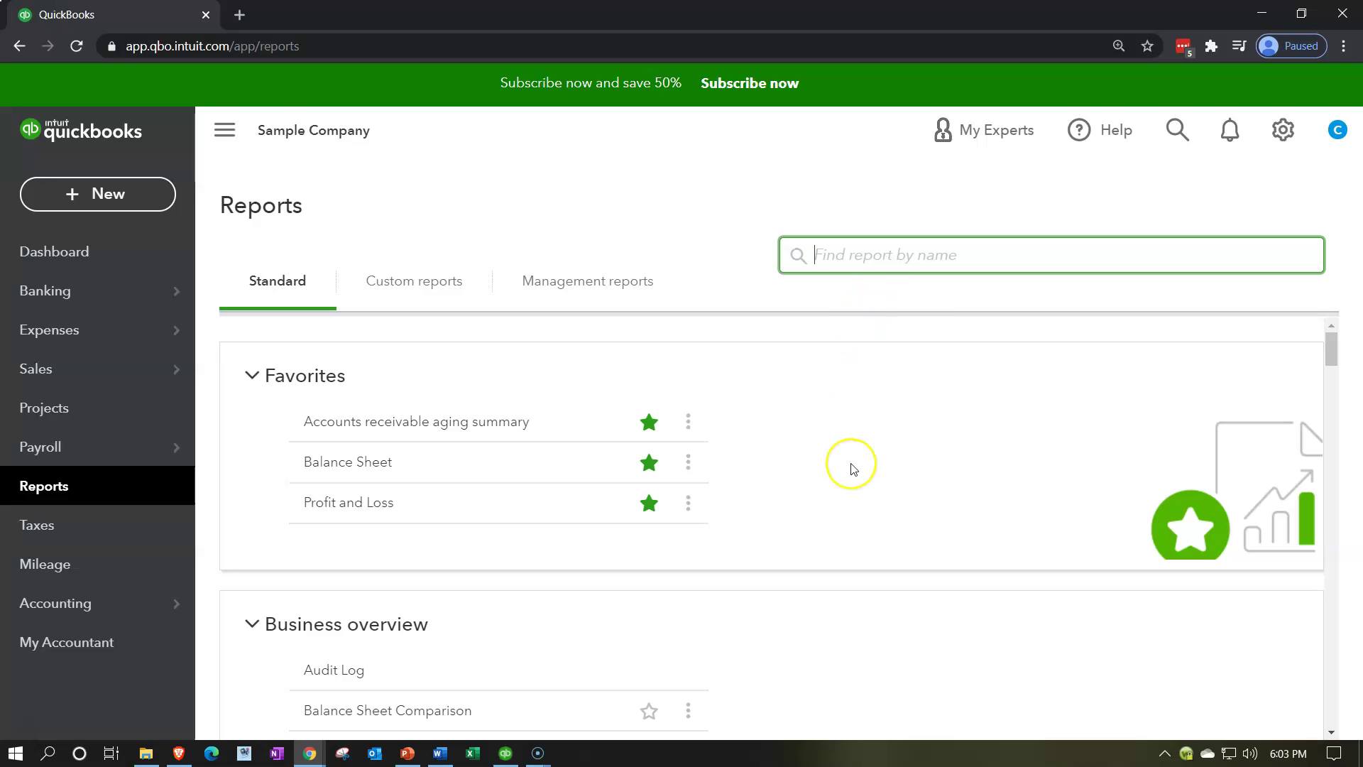
scroll(853, 468, "down", 6)
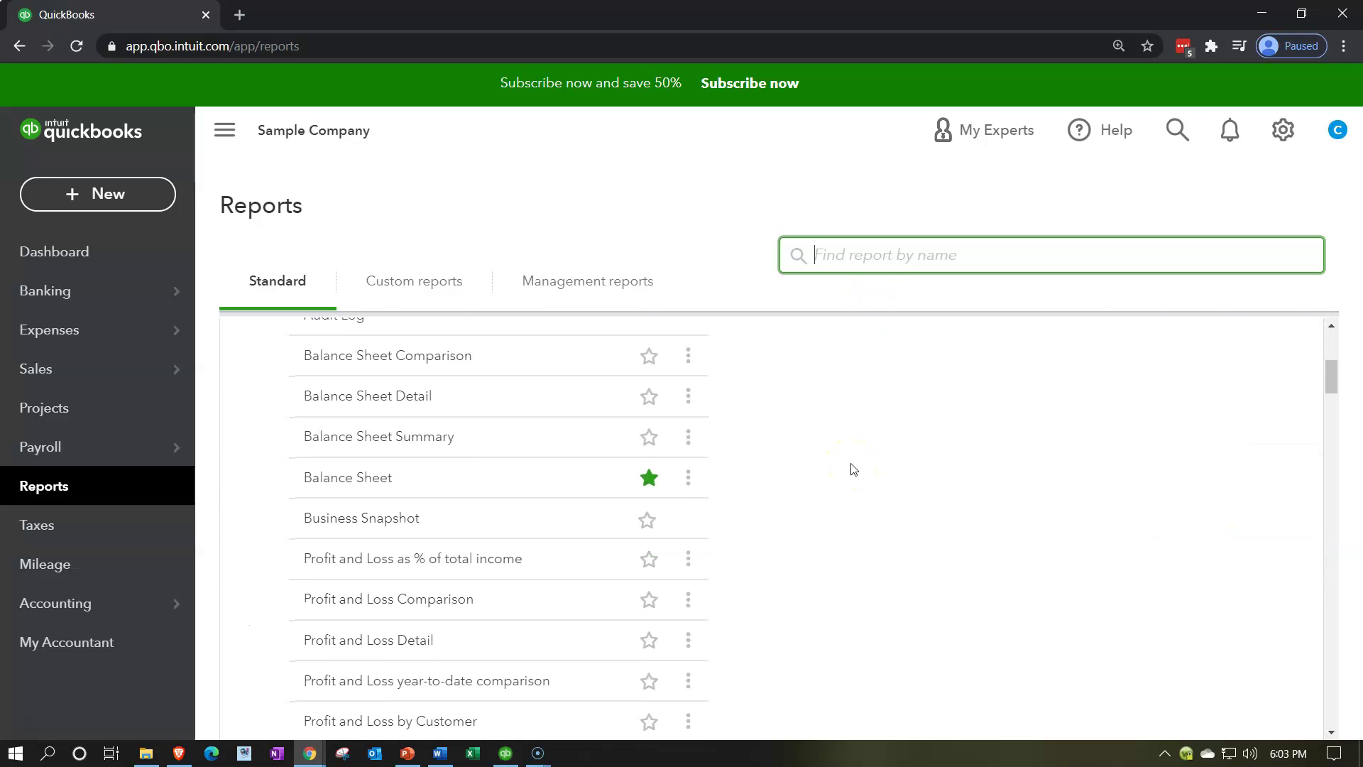
scroll(853, 468, "down", 10)
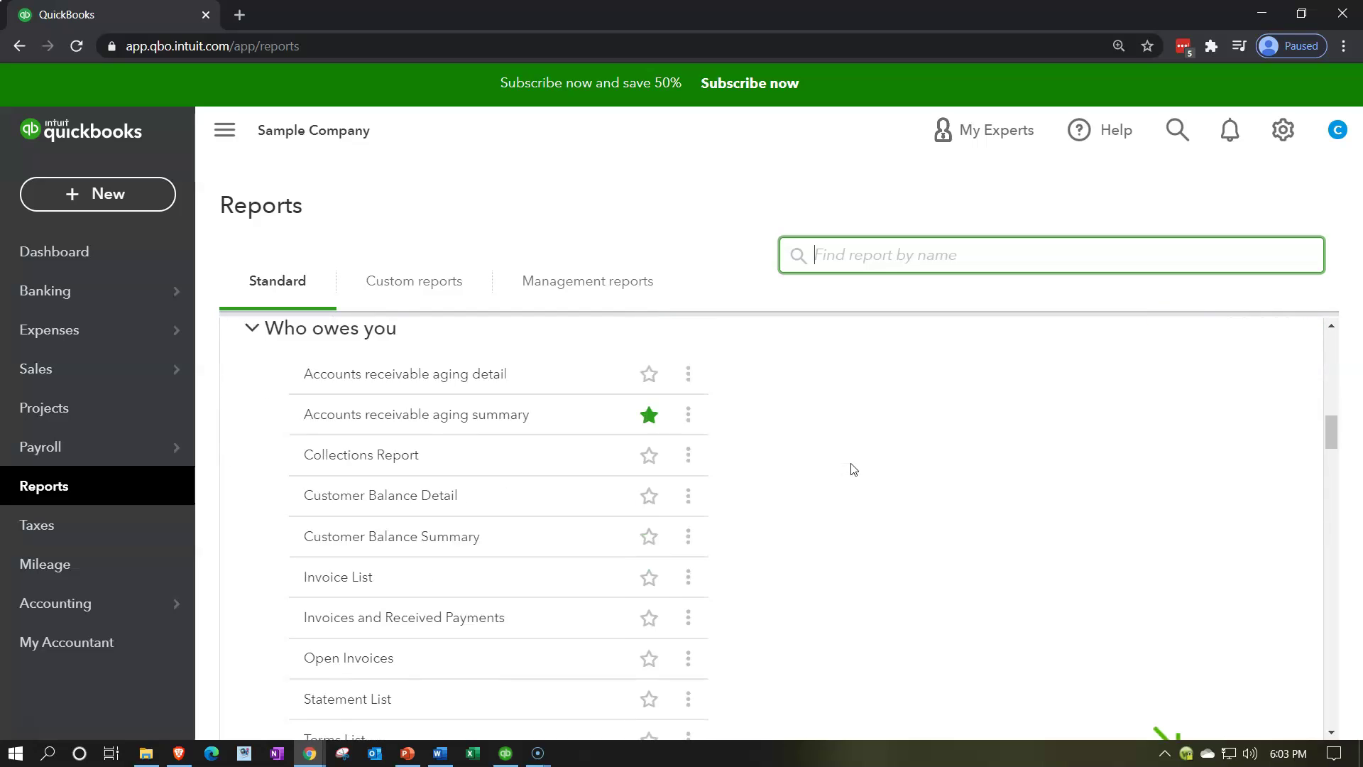
scroll(853, 469, "down", 10)
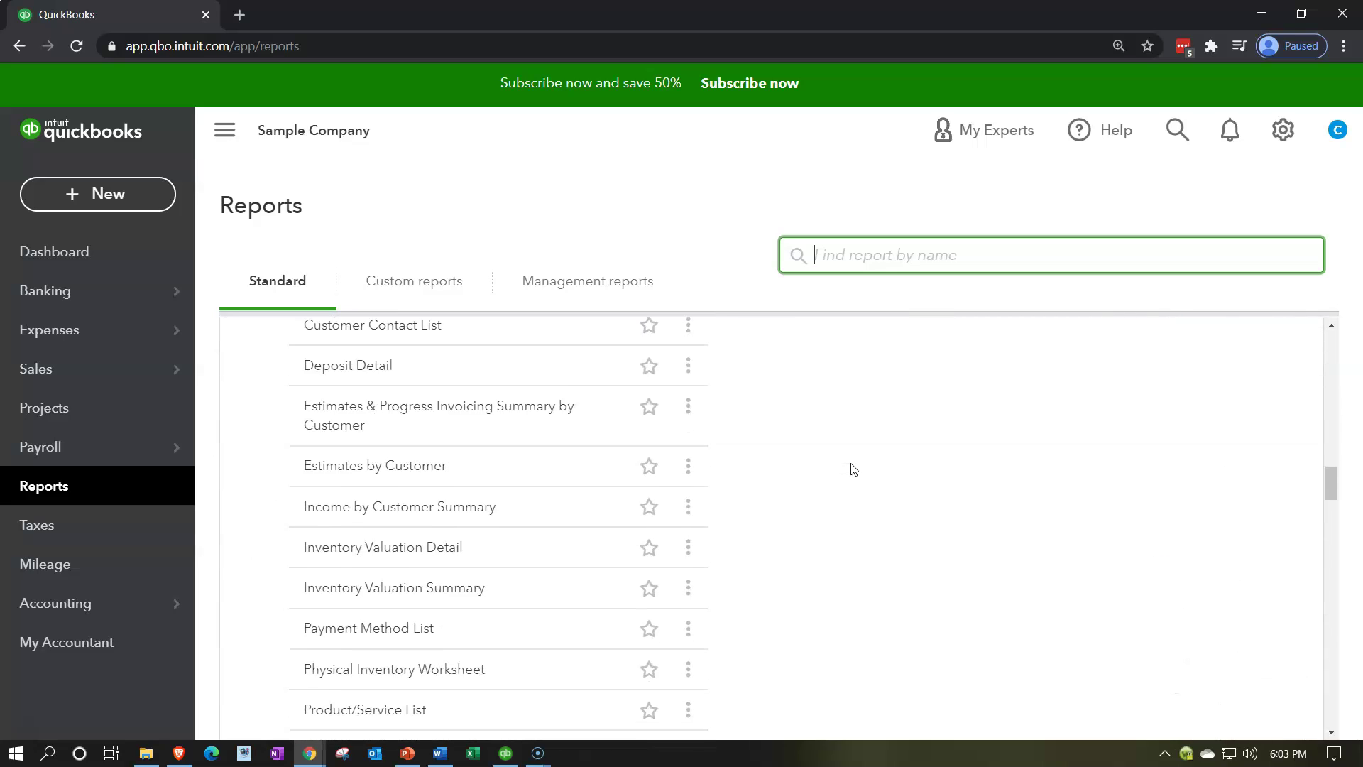
scroll(854, 468, "up", 3)
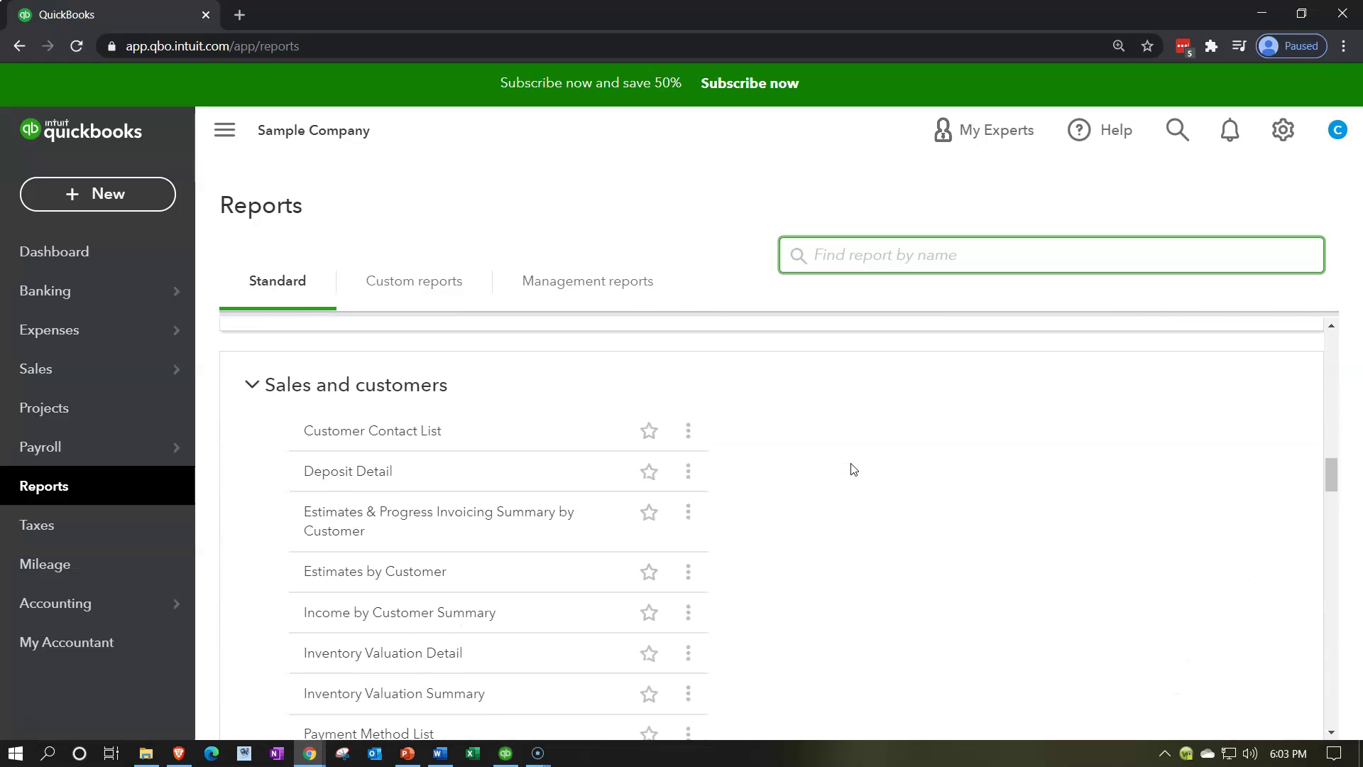
scroll(854, 469, "down", 3)
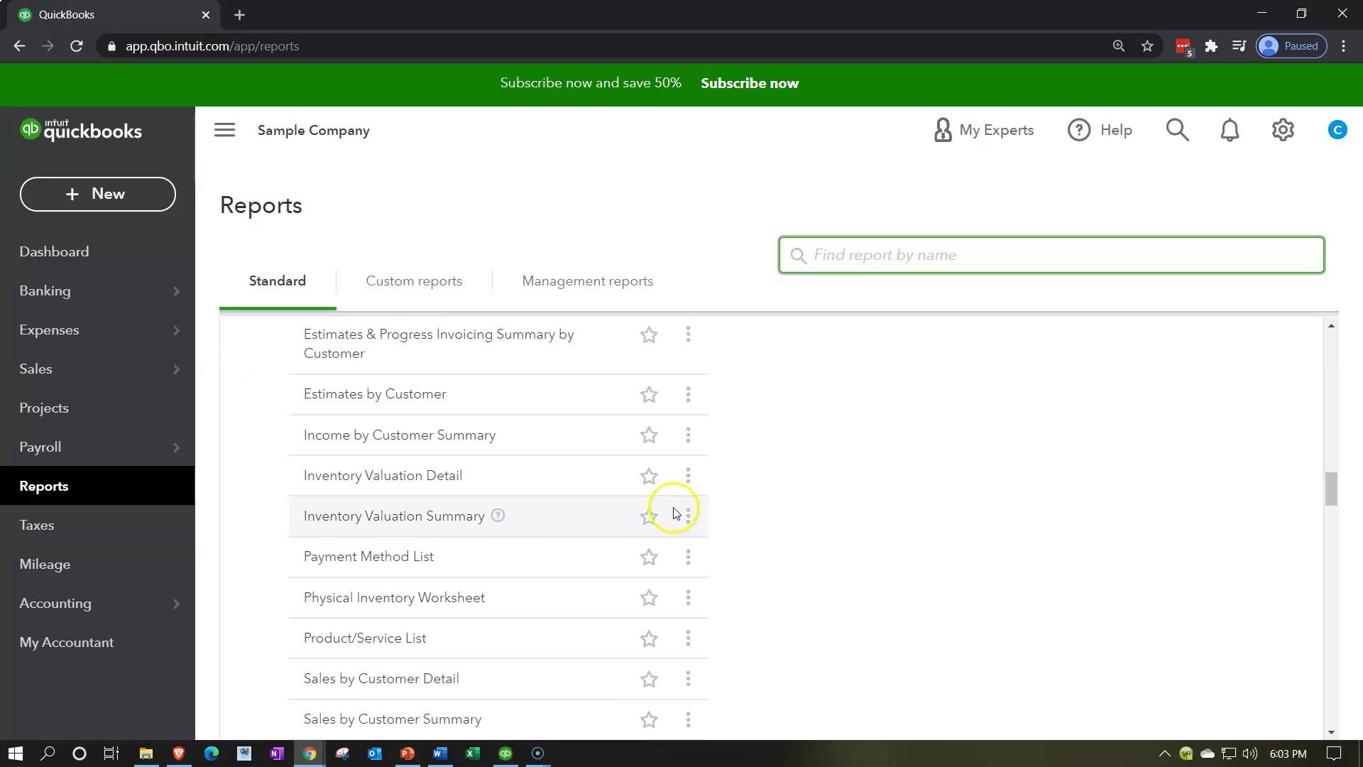
left_click(441, 480)
left_click(435, 514)
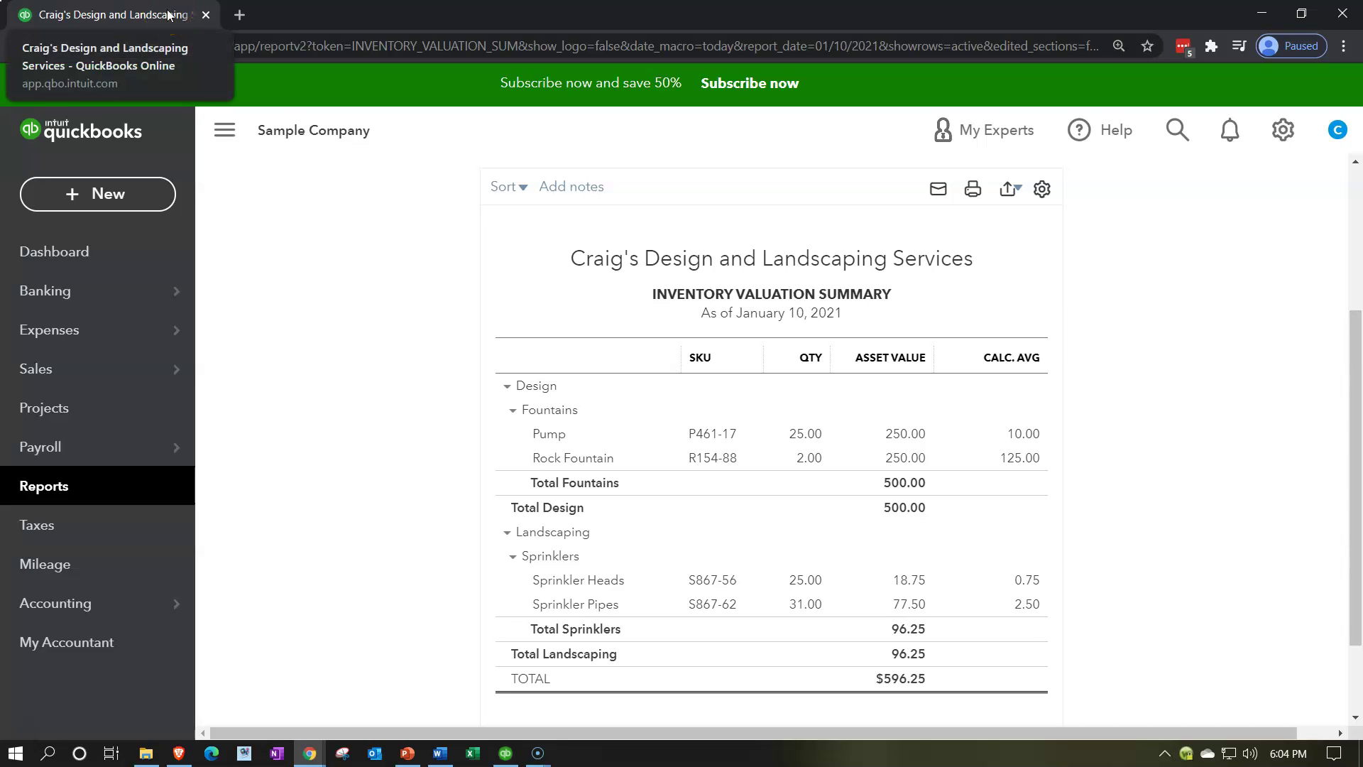
Duplicate the Inventory Valuation Summary browser tab three times so that four tabs are open
right_click(136, 15)
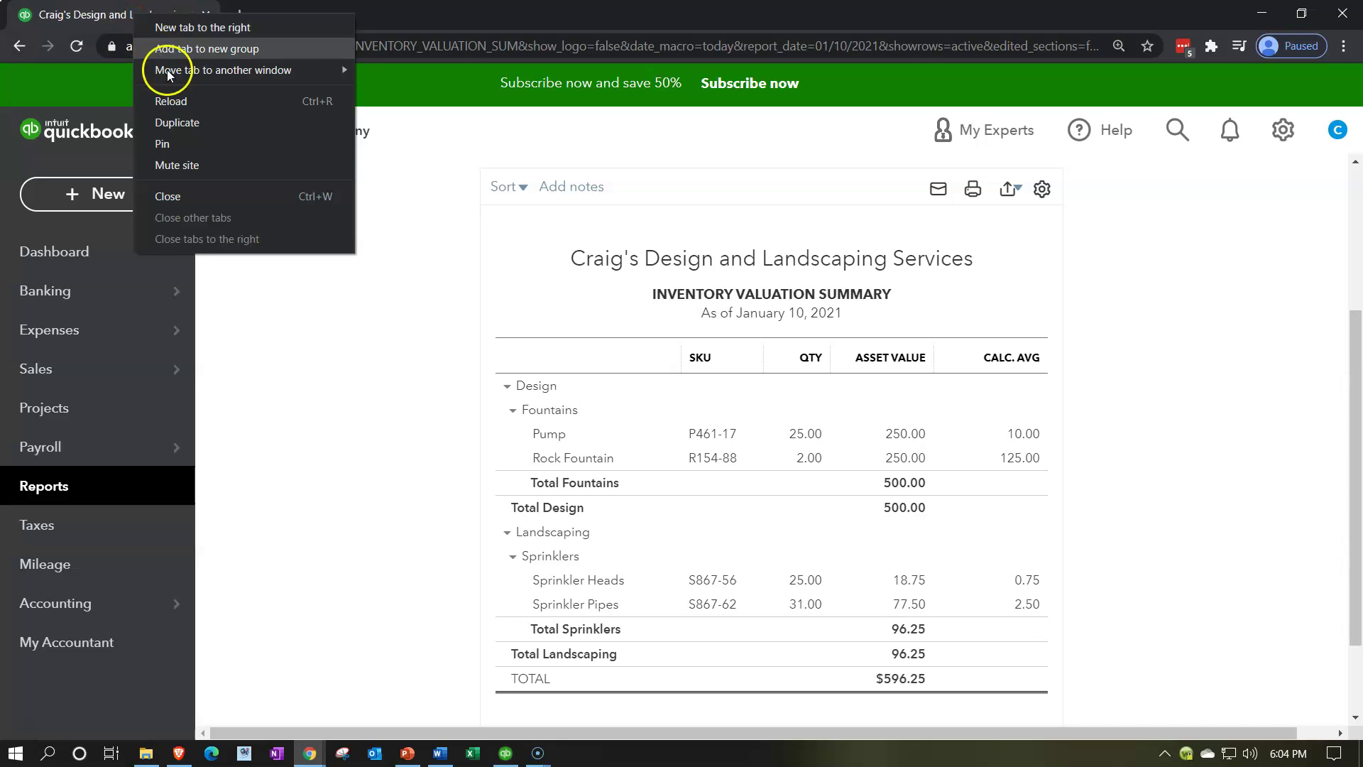
left_click(178, 123)
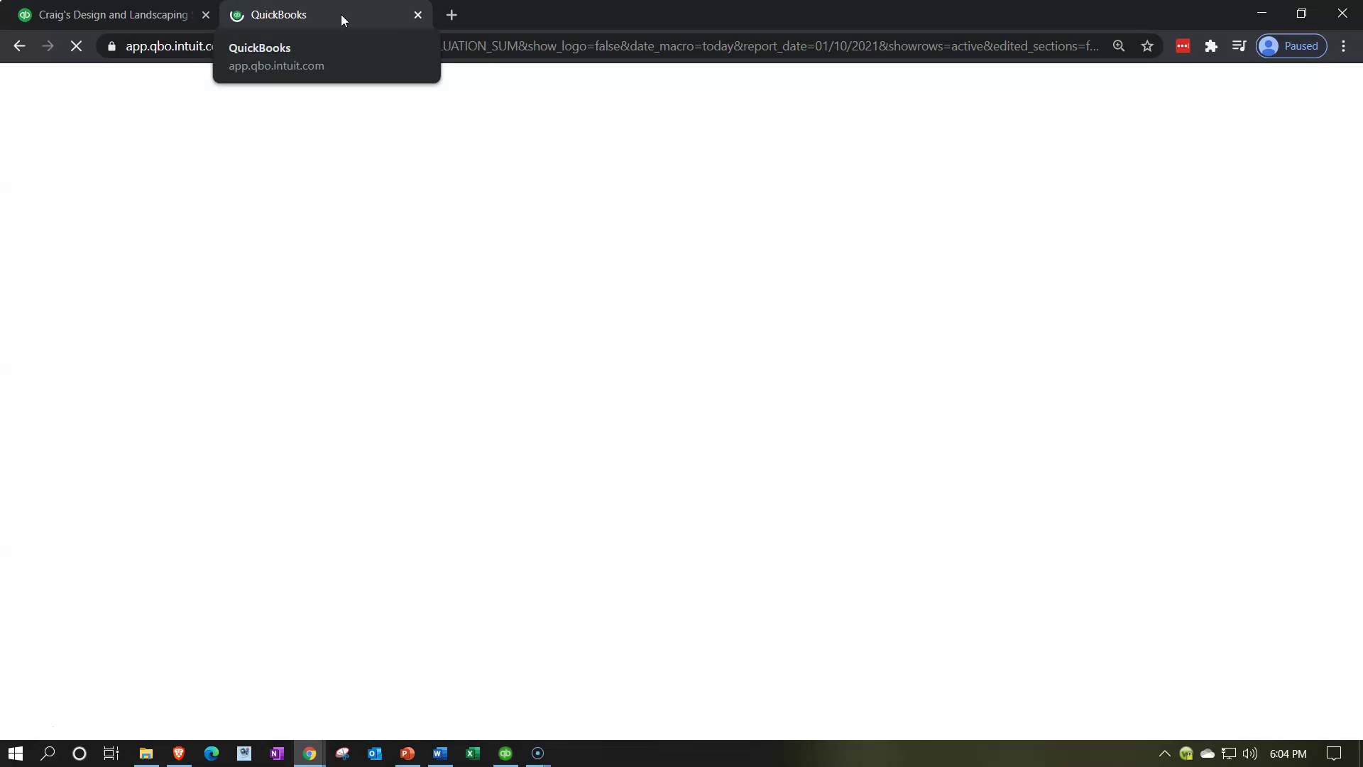
right_click(341, 15)
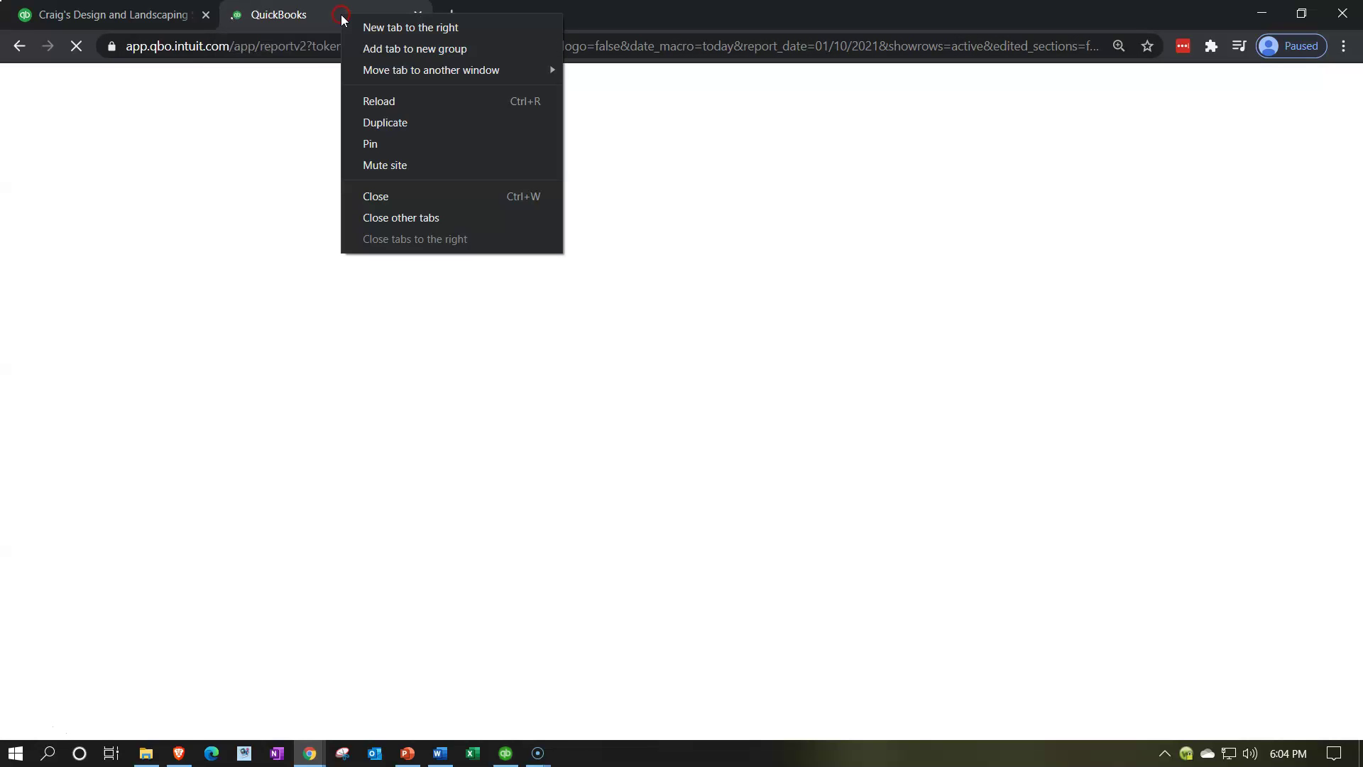
left_click(372, 128)
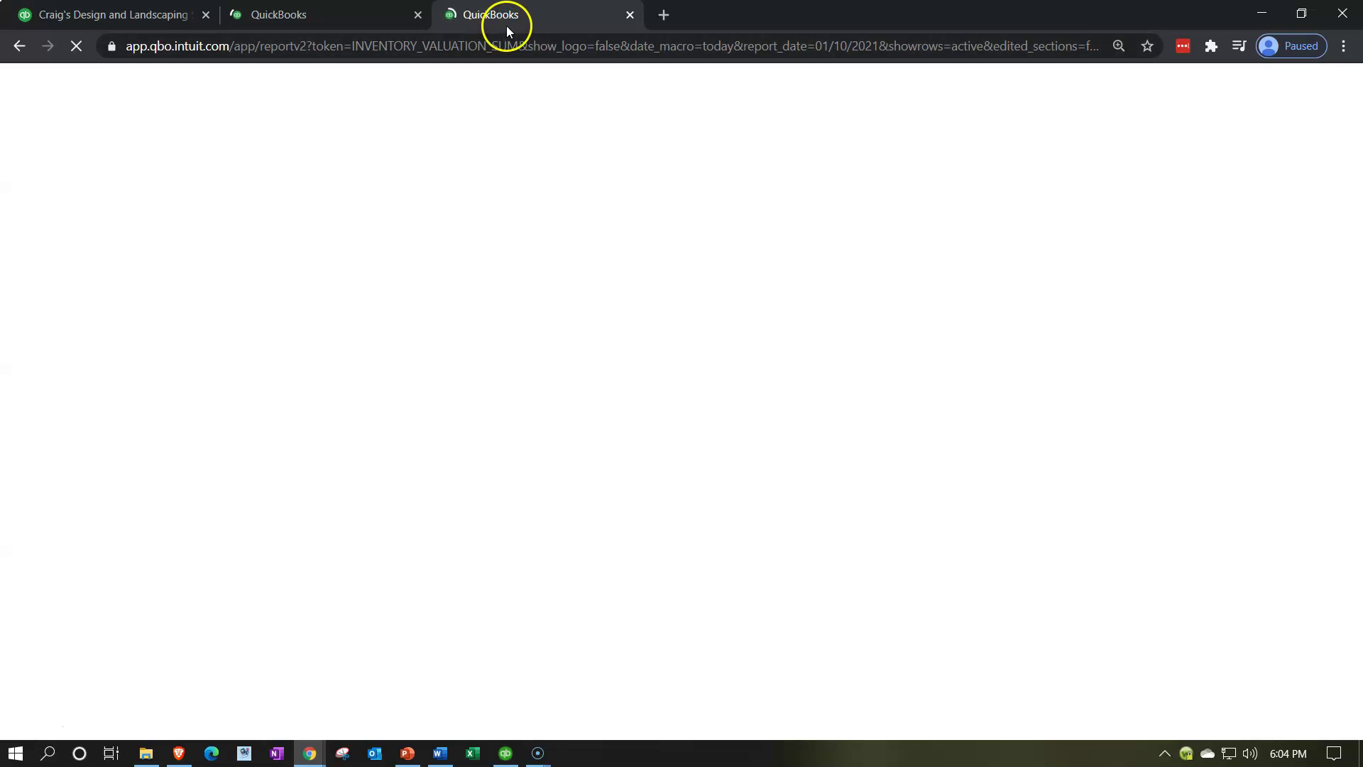
right_click(513, 15)
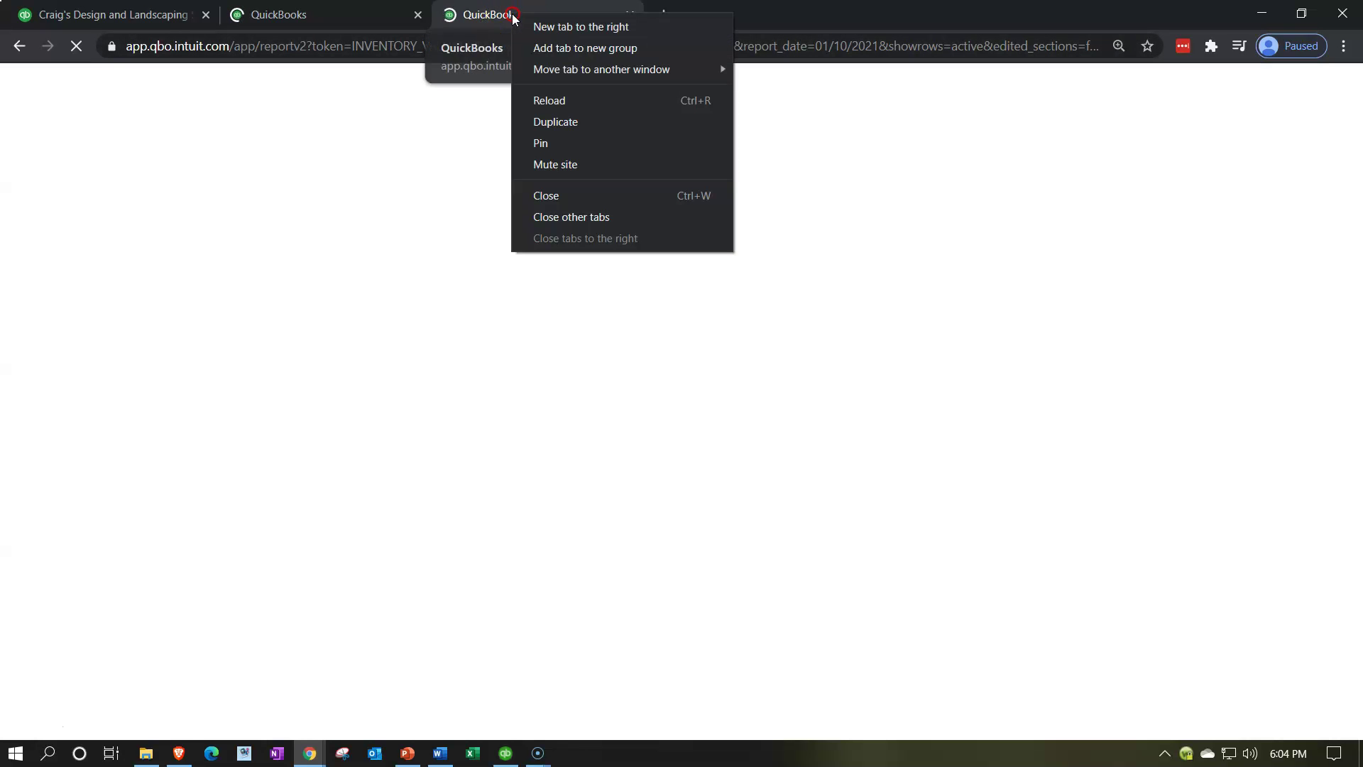
left_click(548, 121)
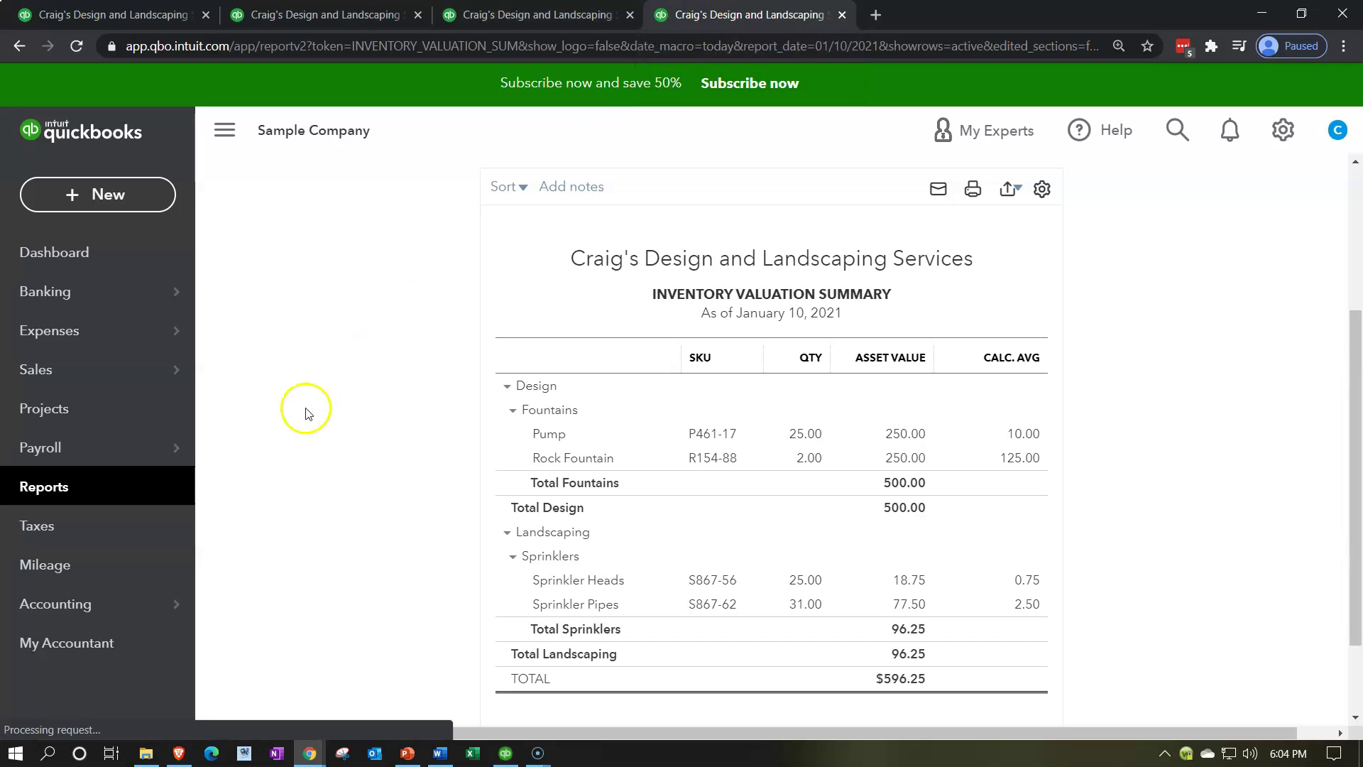
Open the Balance Sheet report from the favorite reports in the fourth browser tab
left_click(95, 495)
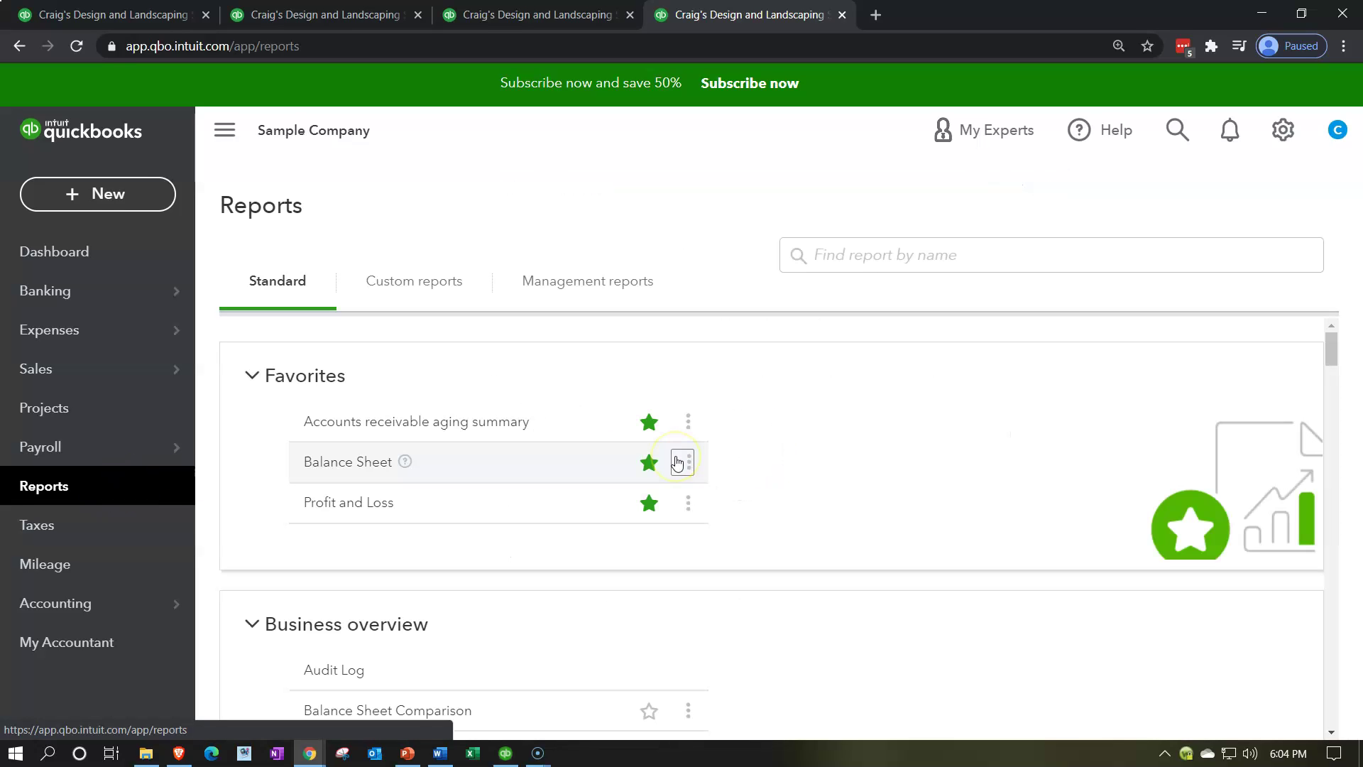
left_click(347, 464)
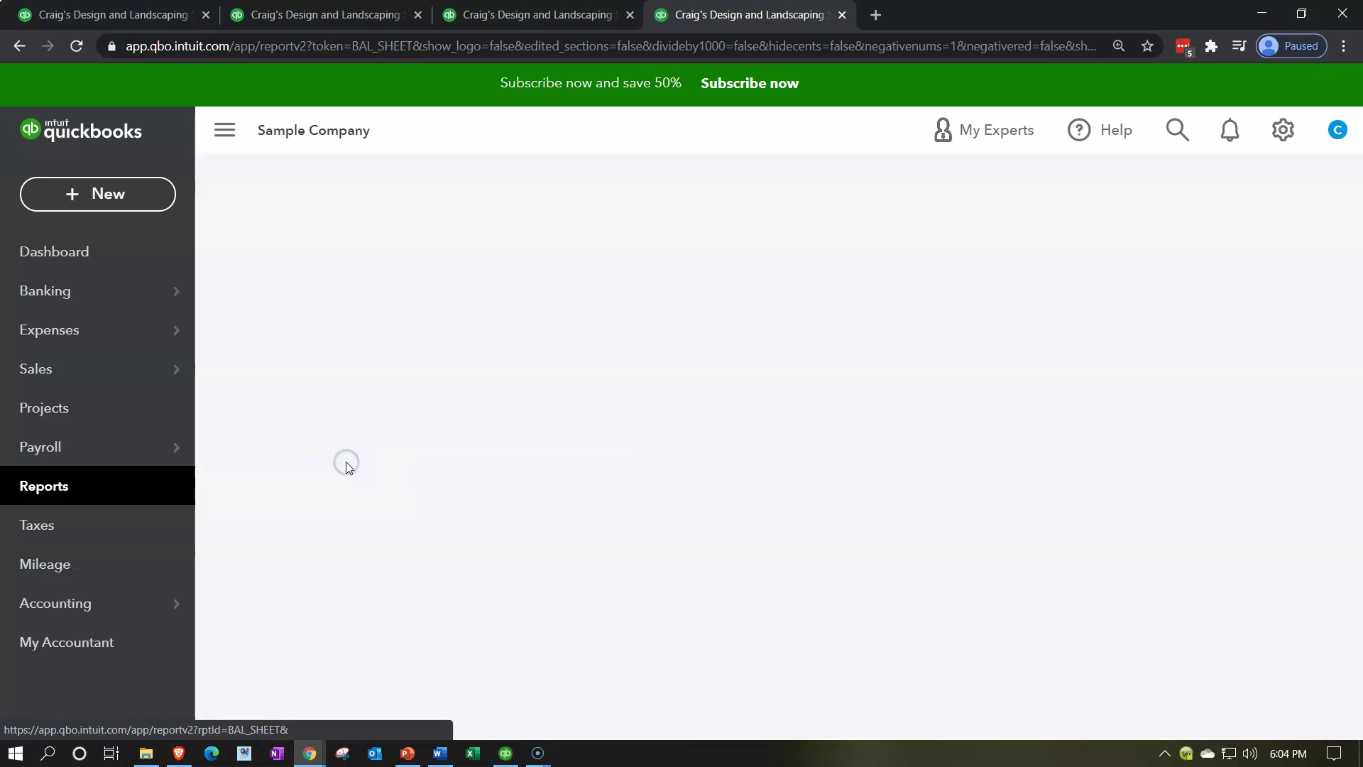
scroll(347, 468, "down", 3)
scroll(347, 467, "up", 3)
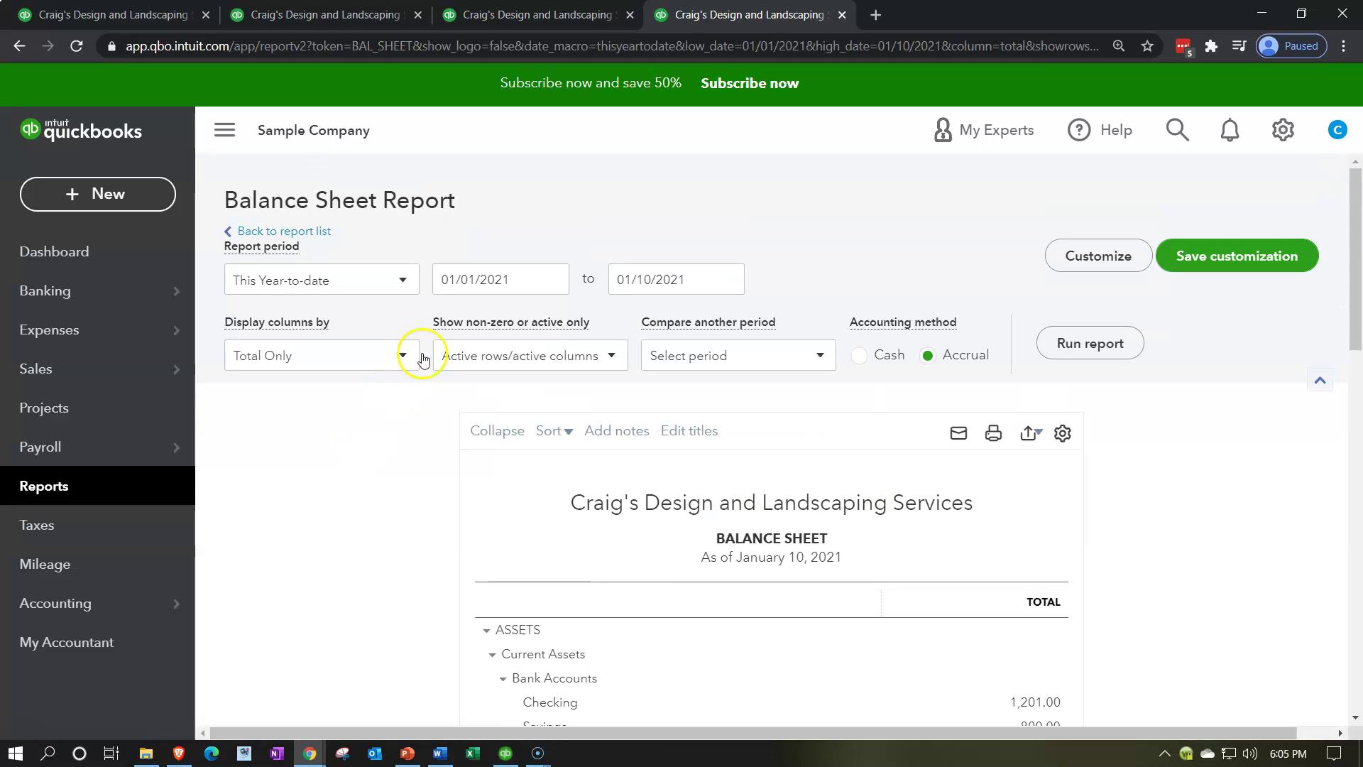
Run the Balance Sheet report for the period 01/01/2020 to 12/31/2020
left_click(466, 278)
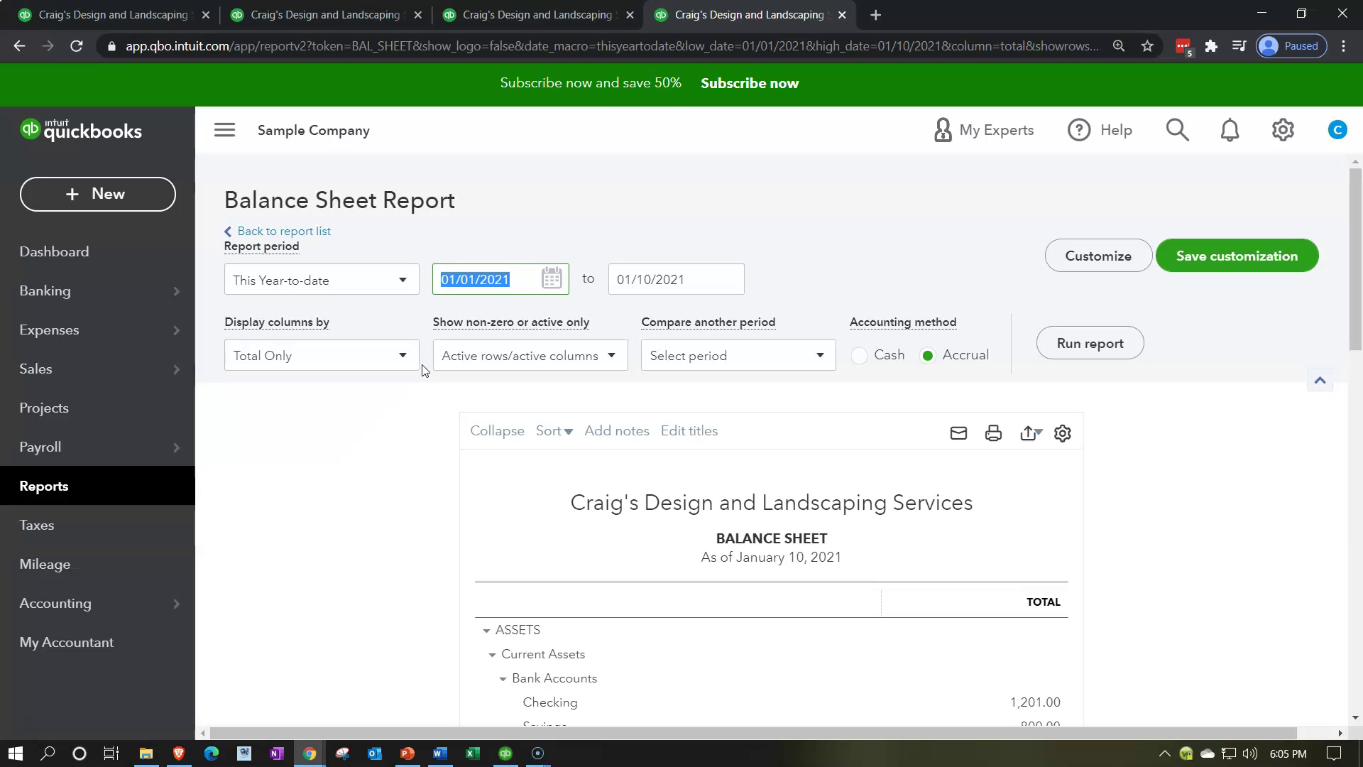
type("01/01/2020")
key("Tab")
type("12/31/2020")
key("Tab")
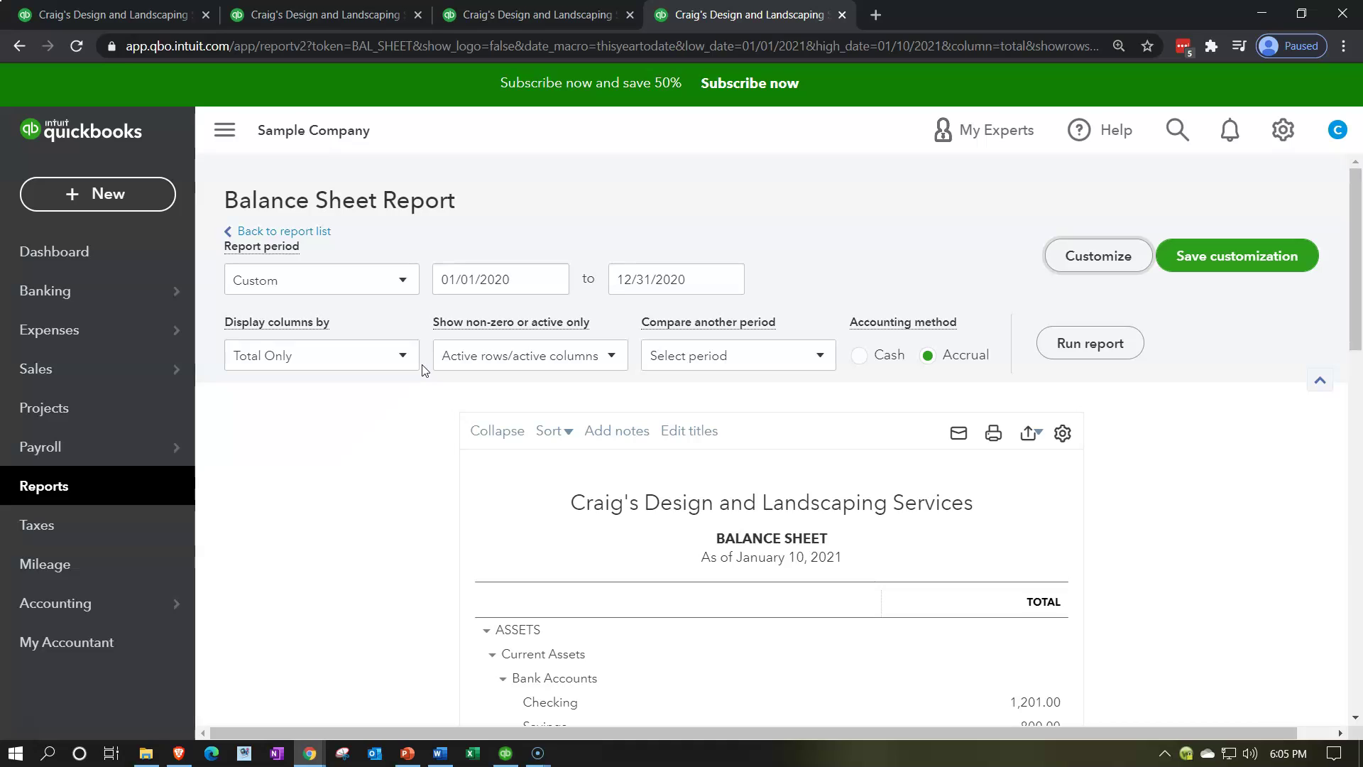
left_click(1086, 343)
scroll(1065, 351, "down", 3)
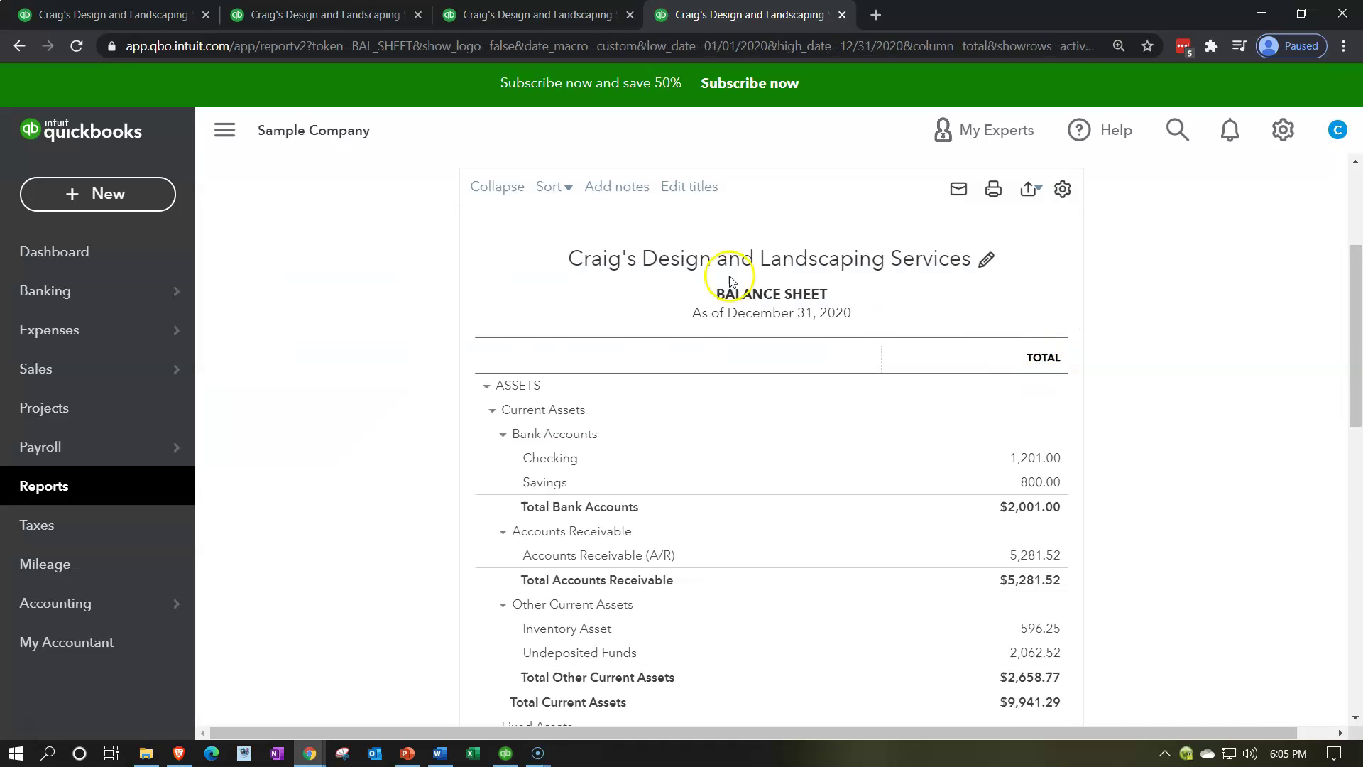
Hide the navigation sidebar beside the Balance Sheet and enlarge the page to 150%
left_click(224, 130)
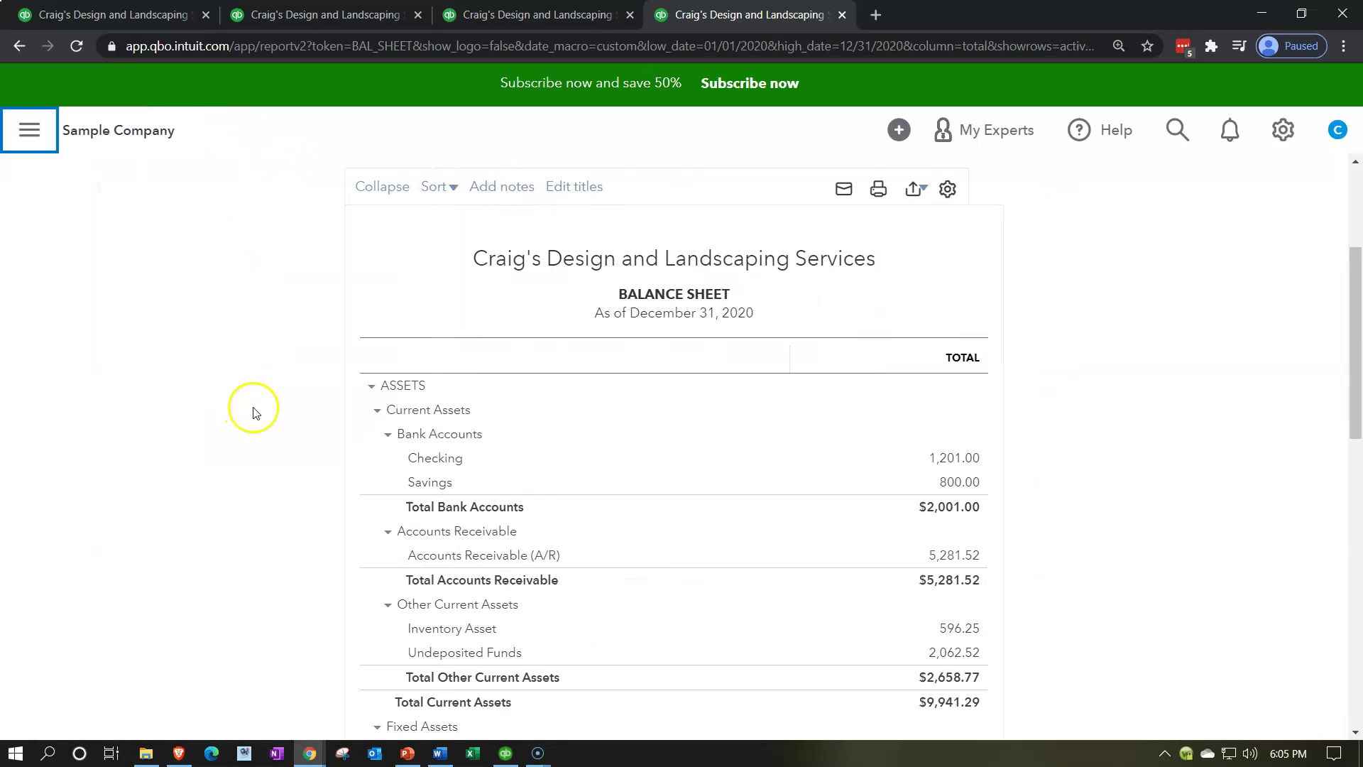
key("ctrl+plus")
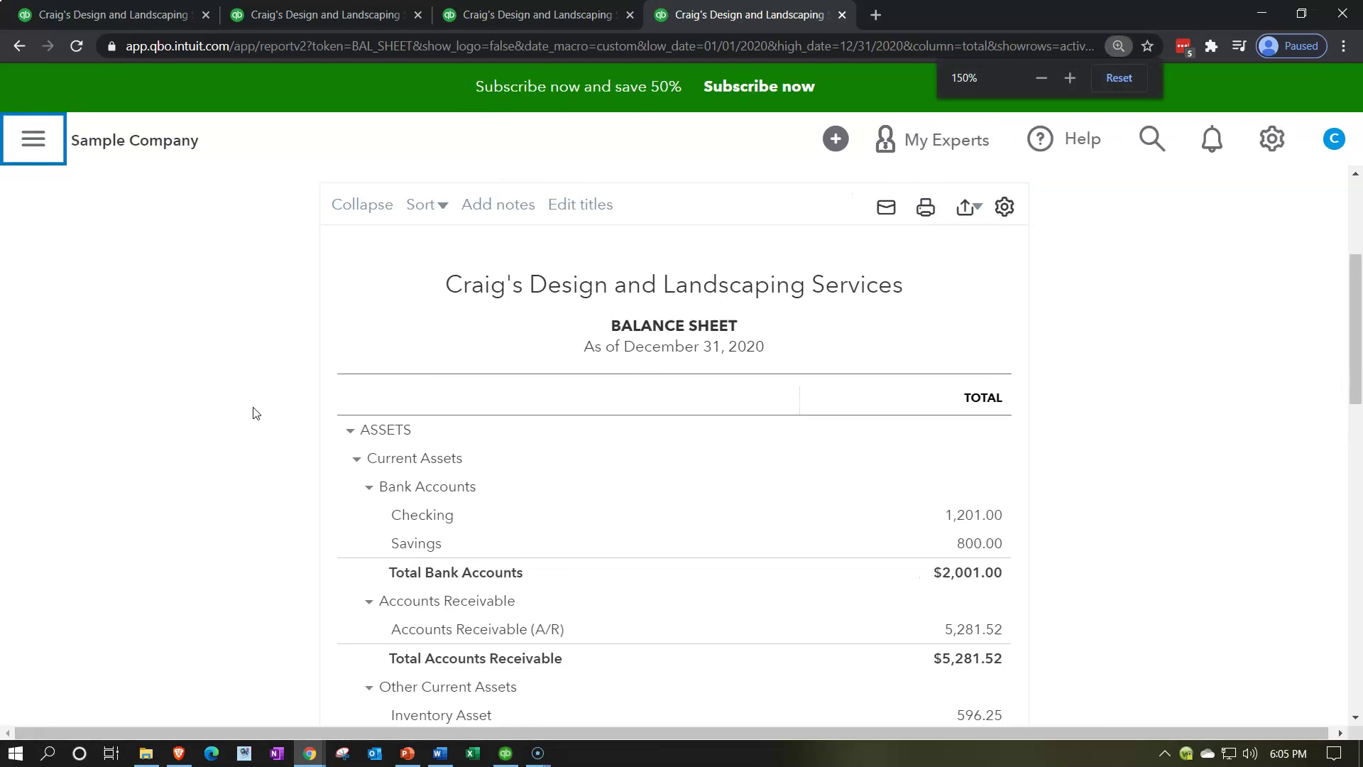
key("ctrl+minus")
Open the Profit and Loss report from the favorite reports in the third browser tab
left_click(557, 18)
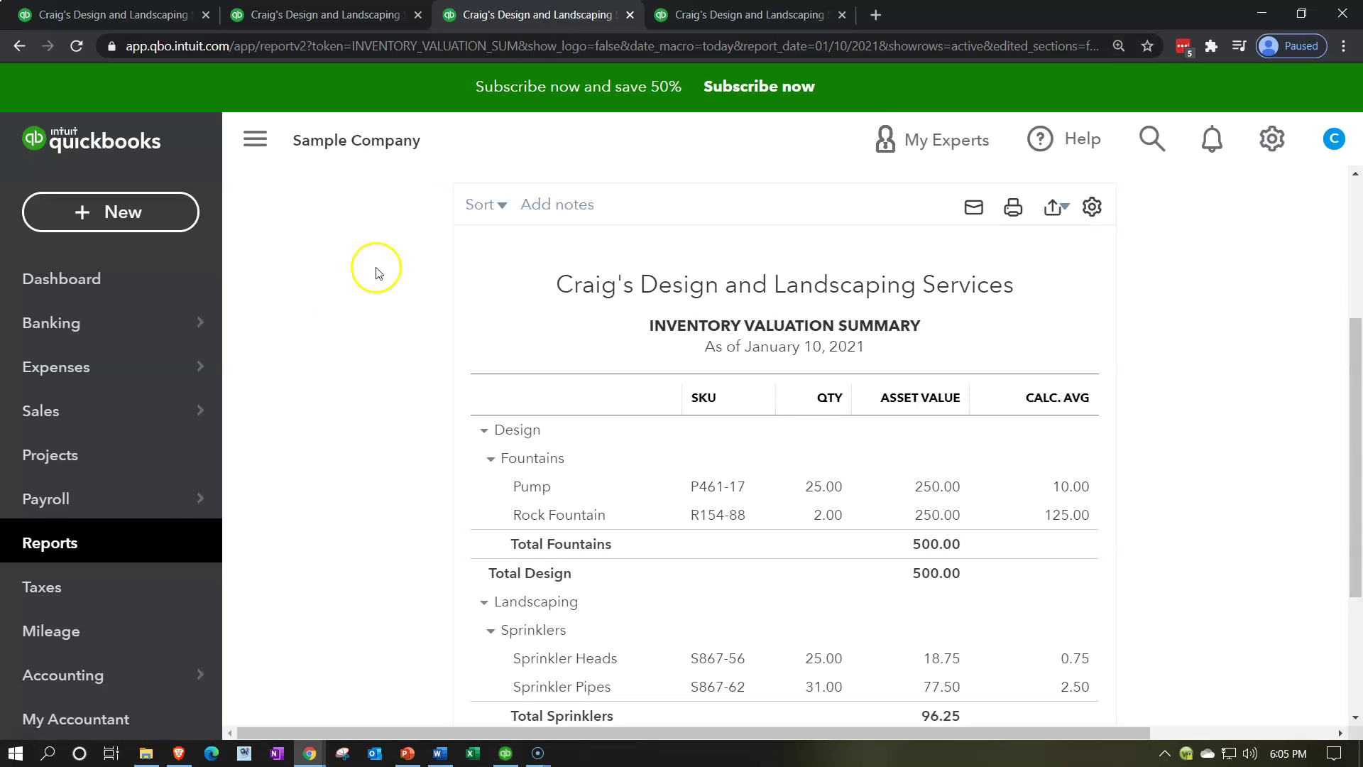
left_click(74, 546)
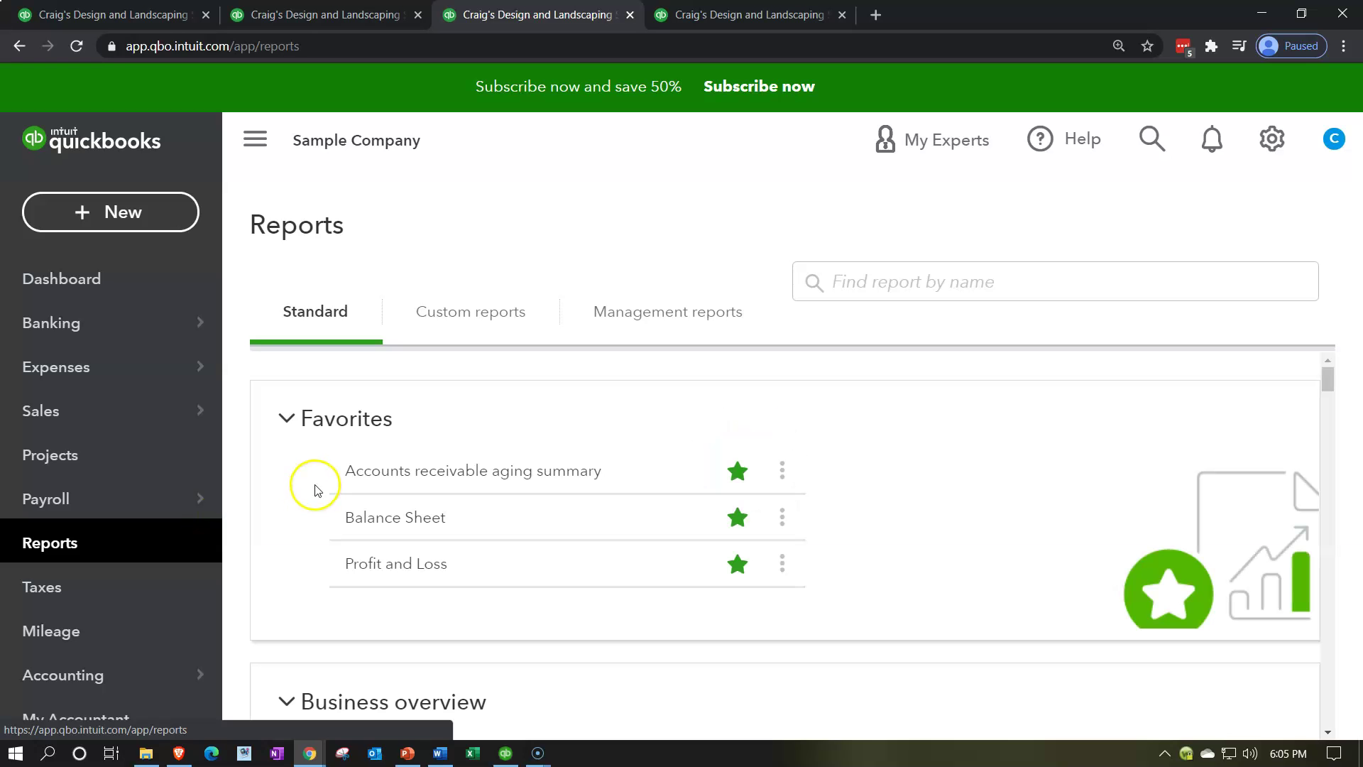
left_click(390, 568)
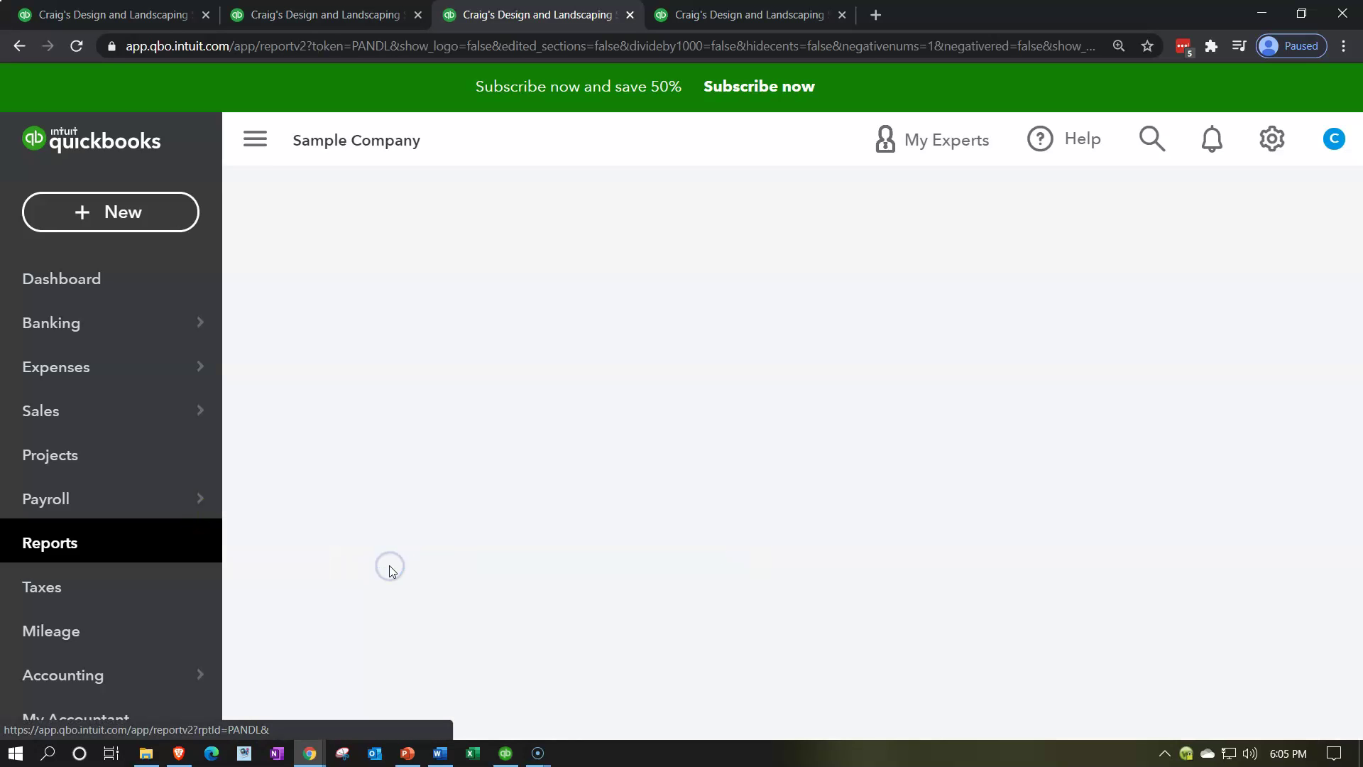
scroll(387, 570, "down", 4)
scroll(390, 571, "up", 4)
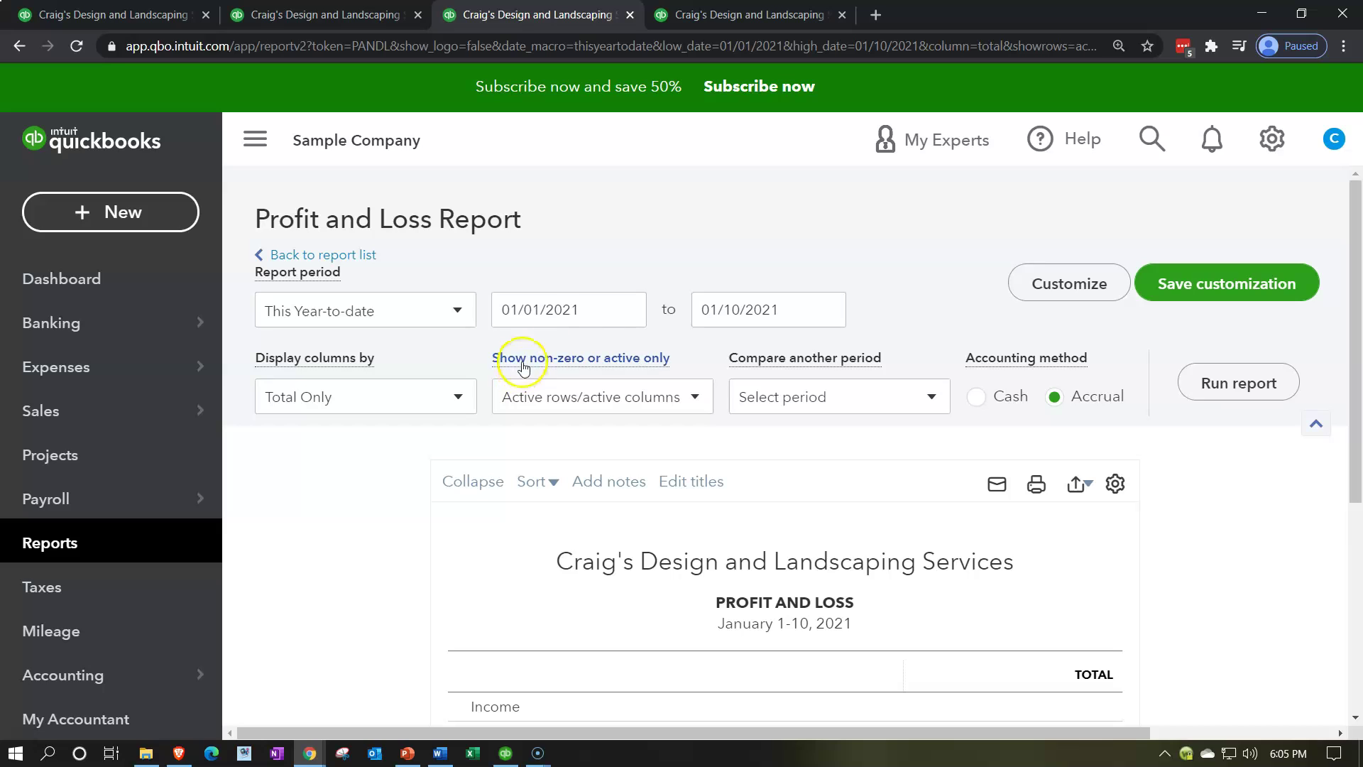
Run the Profit and Loss report for 01/01/2020 to 12/31/2020 and hide the navigation sidebar
left_click(610, 310)
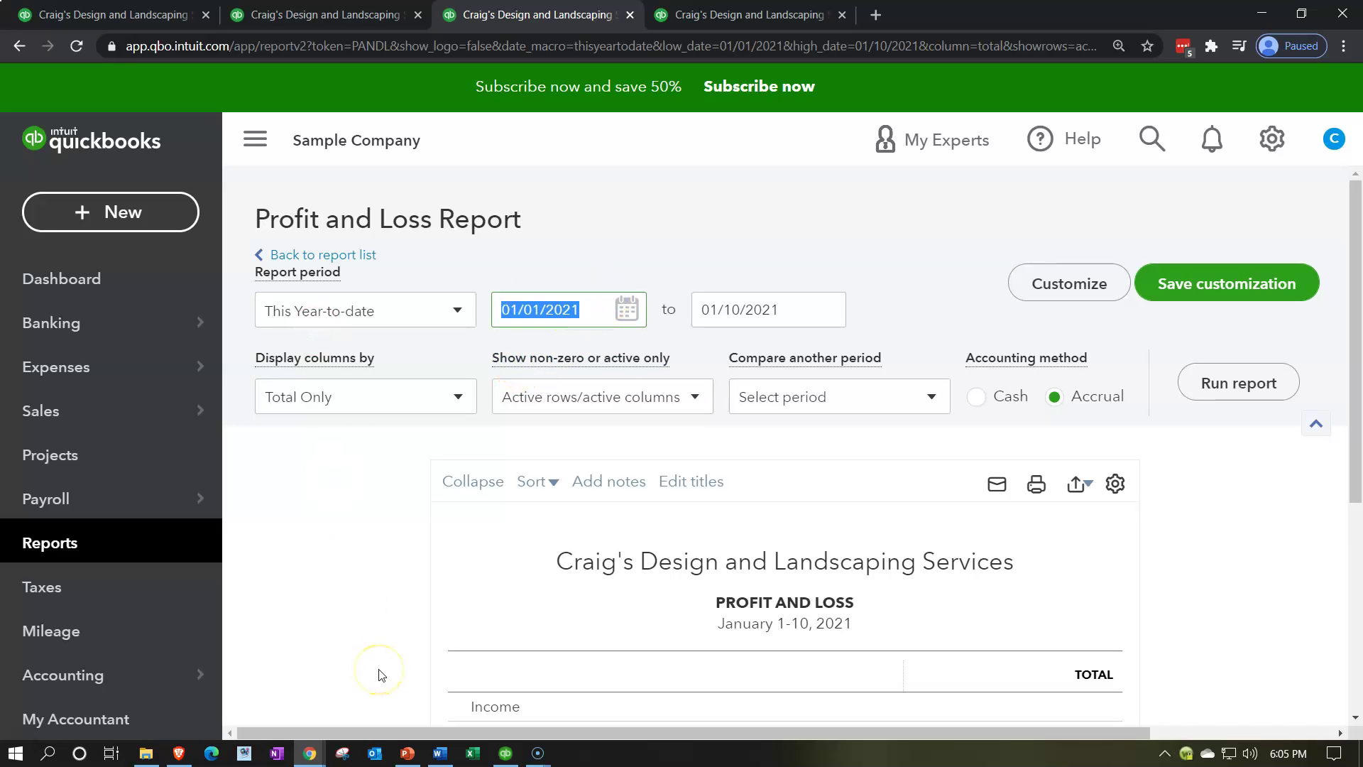
type("010120")
key("Tab")
type("123120")
key("Tab")
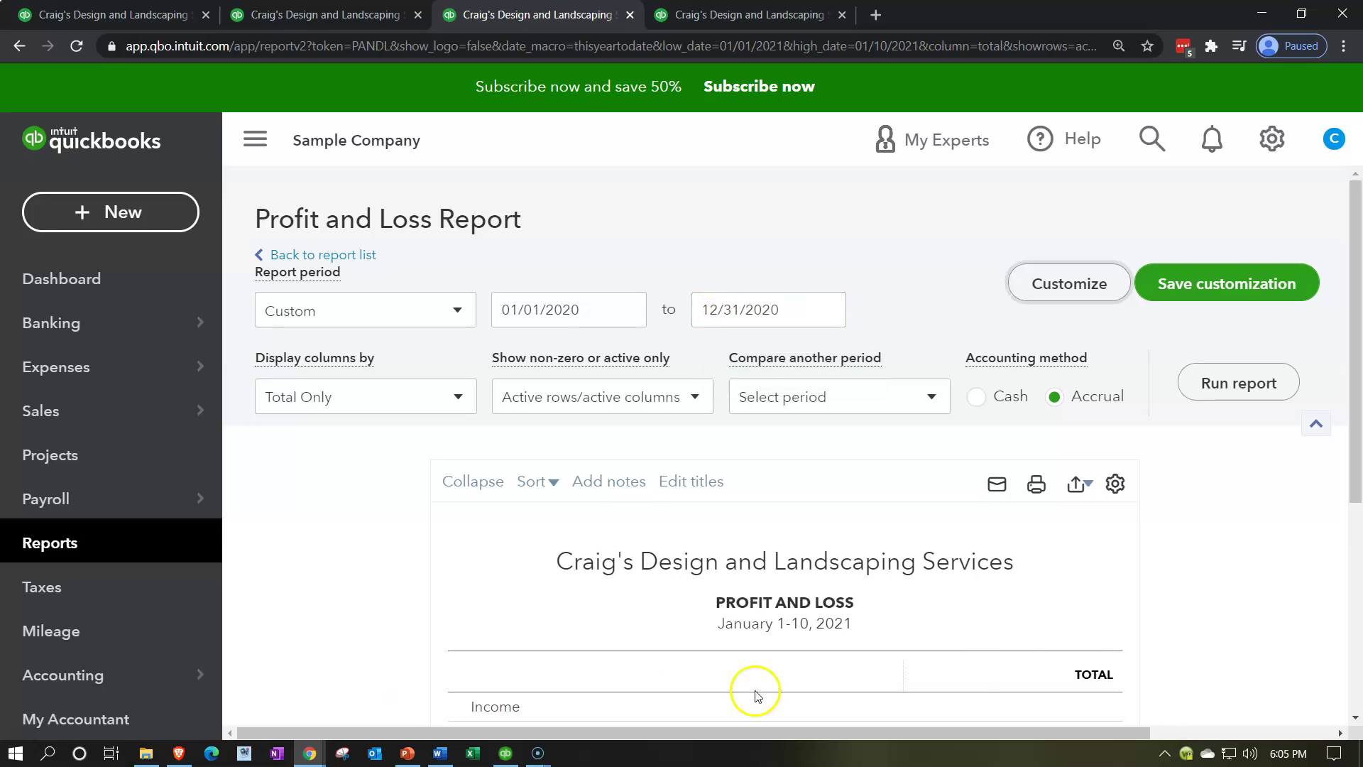
left_click(1239, 383)
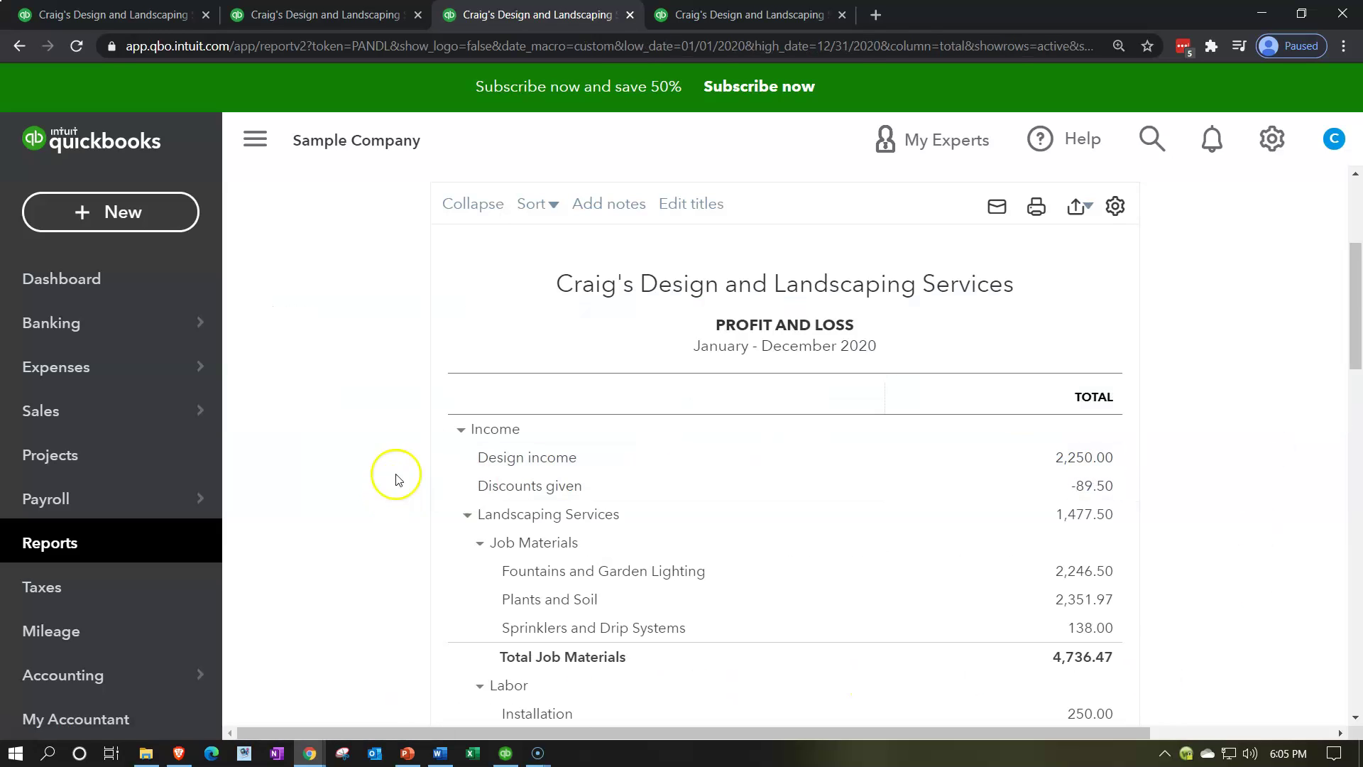
left_click(267, 144)
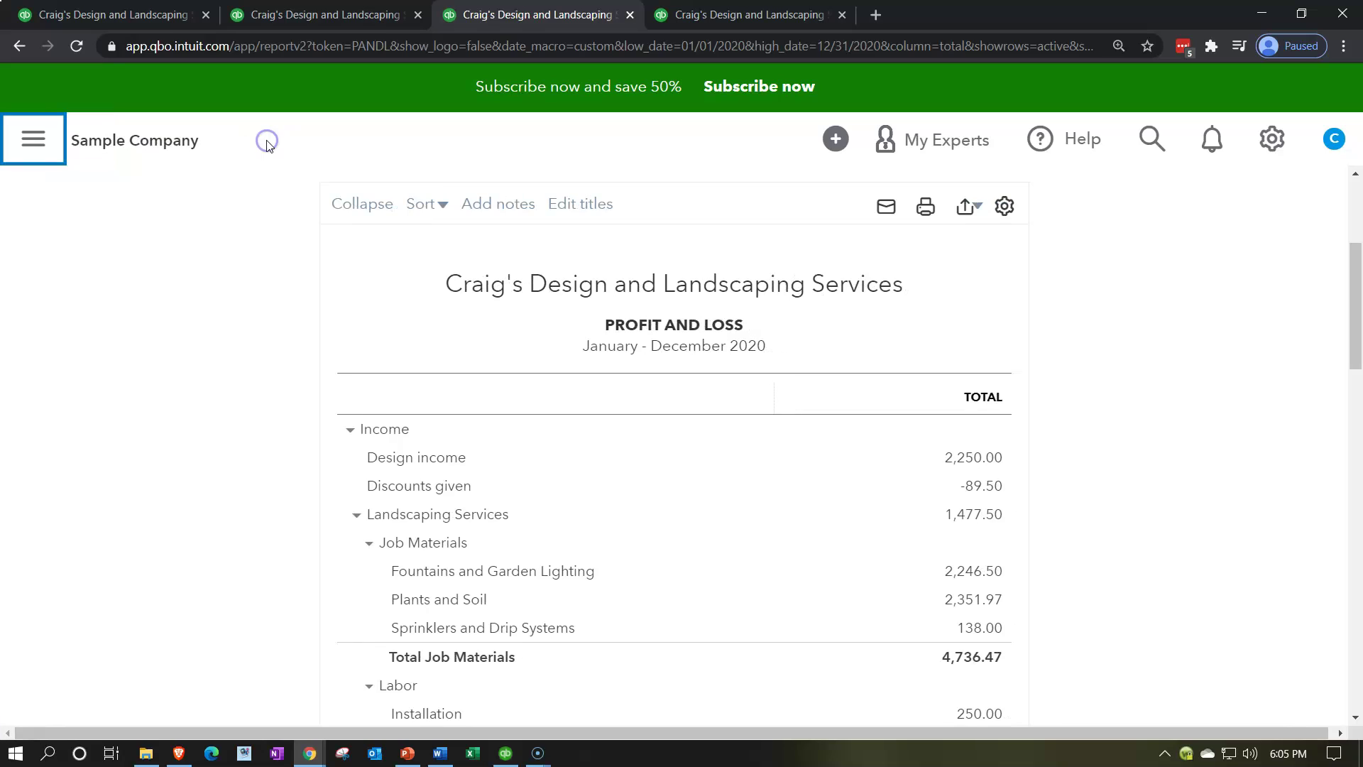
Hide the navigation sidebar in the second browser tab and run the Inventory Valuation Summary as of 12/31/2020
left_click(333, 16)
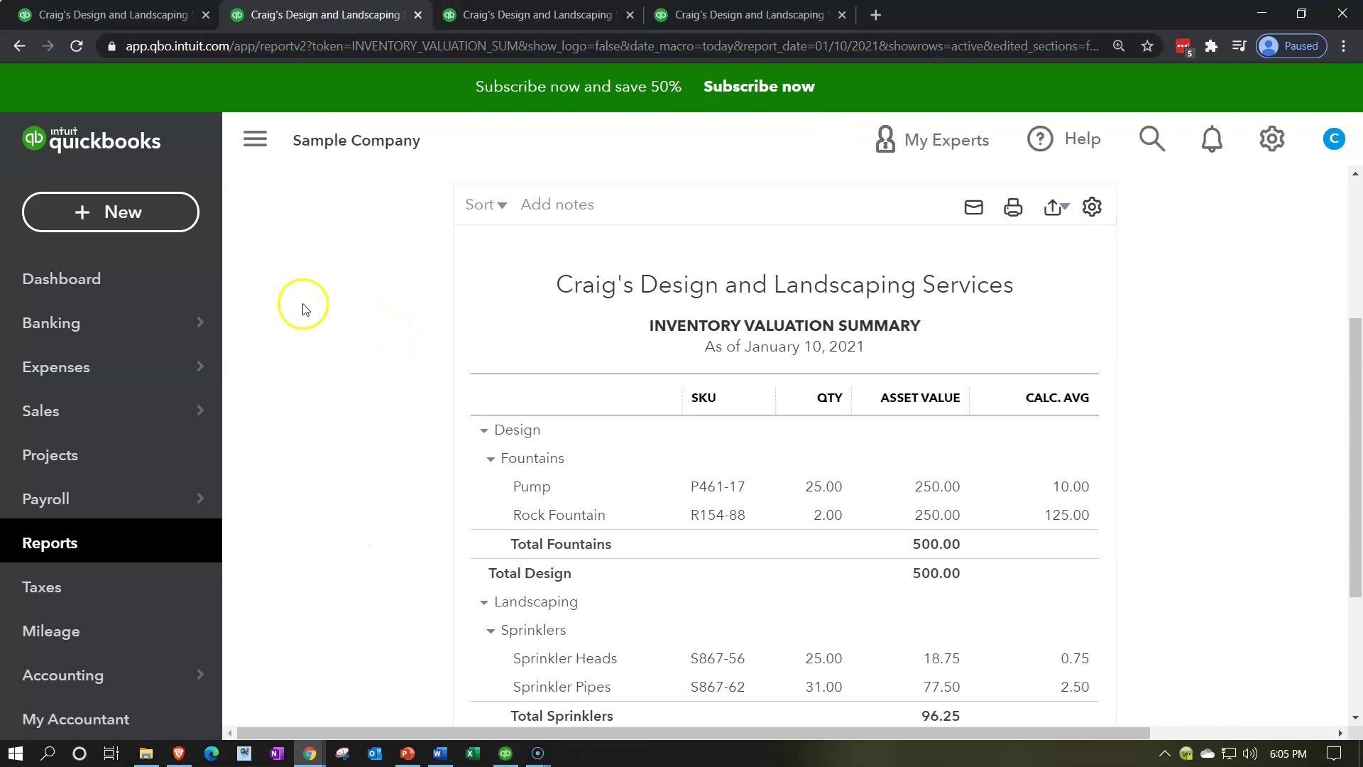
left_click(267, 150)
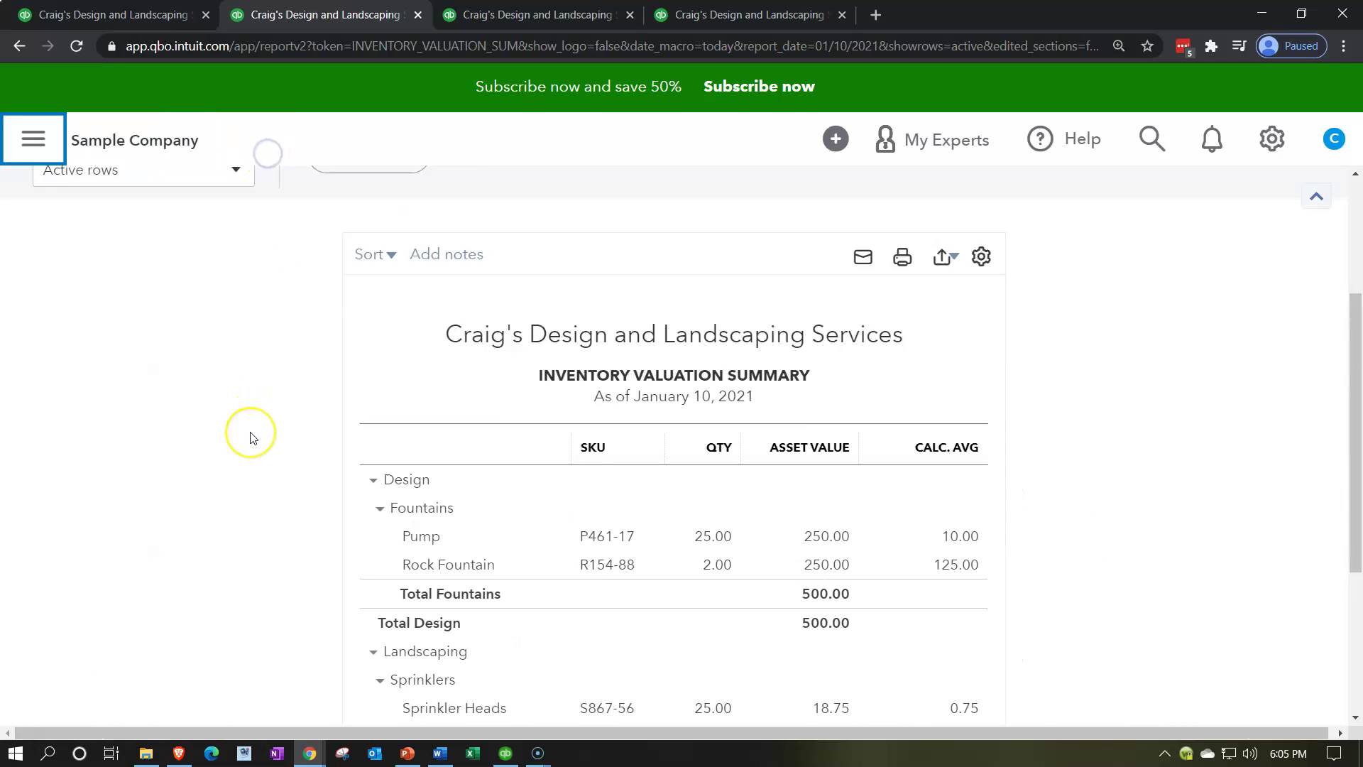
left_click(404, 313)
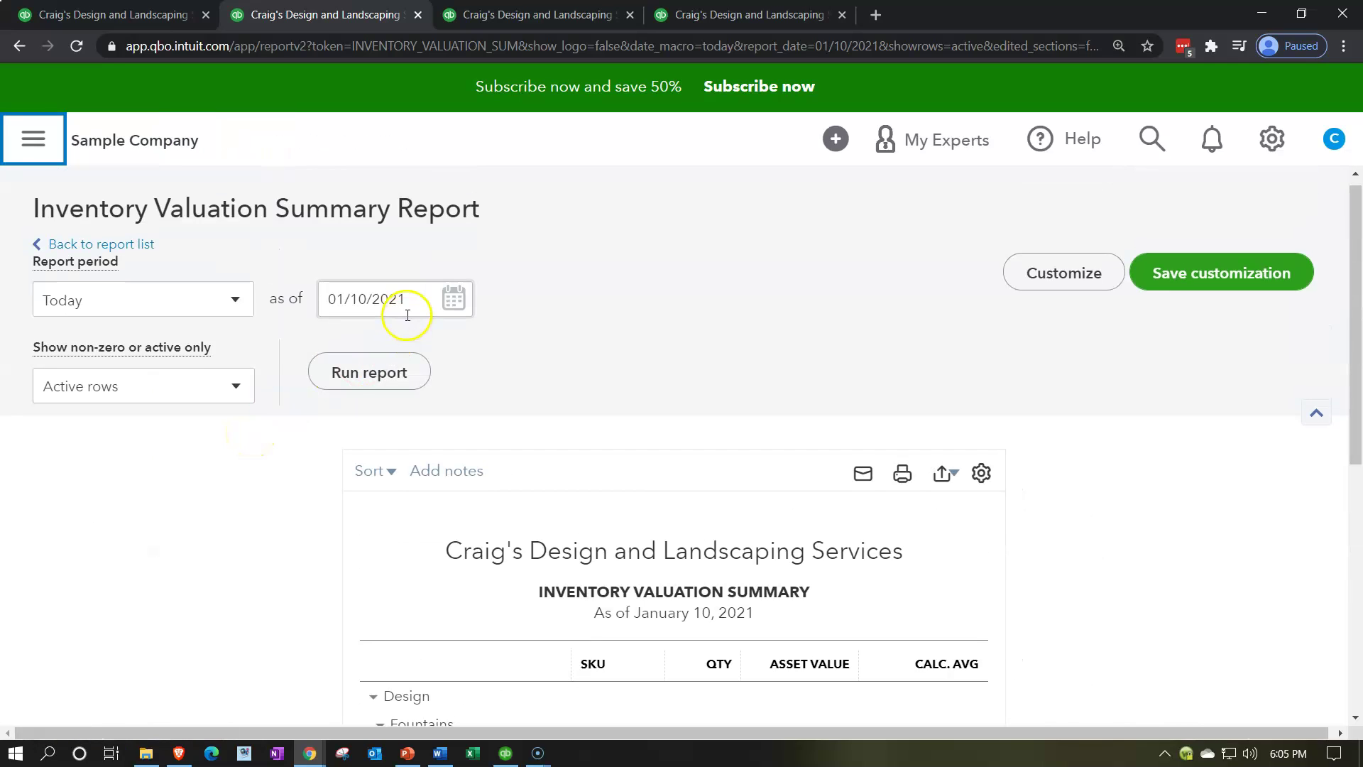
left_click_drag(408, 299, 296, 302)
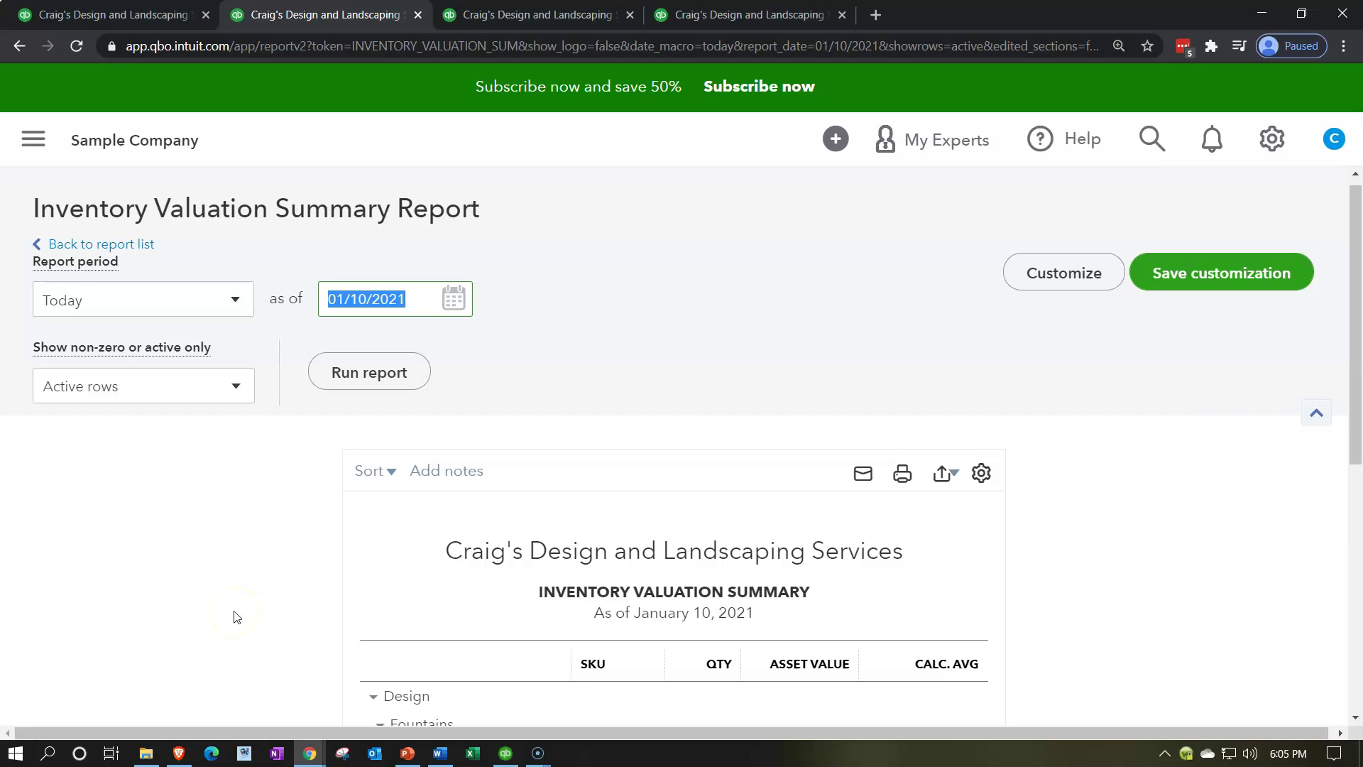
type("123120")
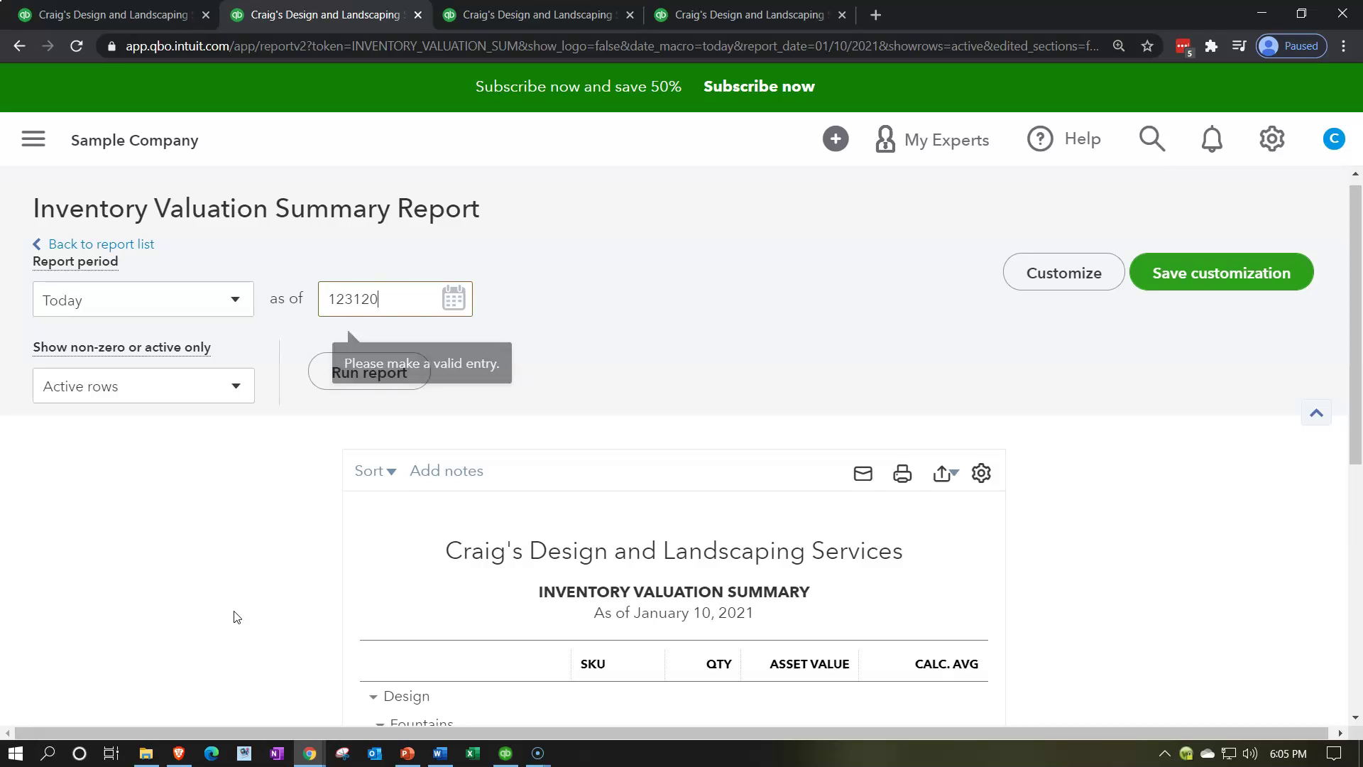
key("Tab")
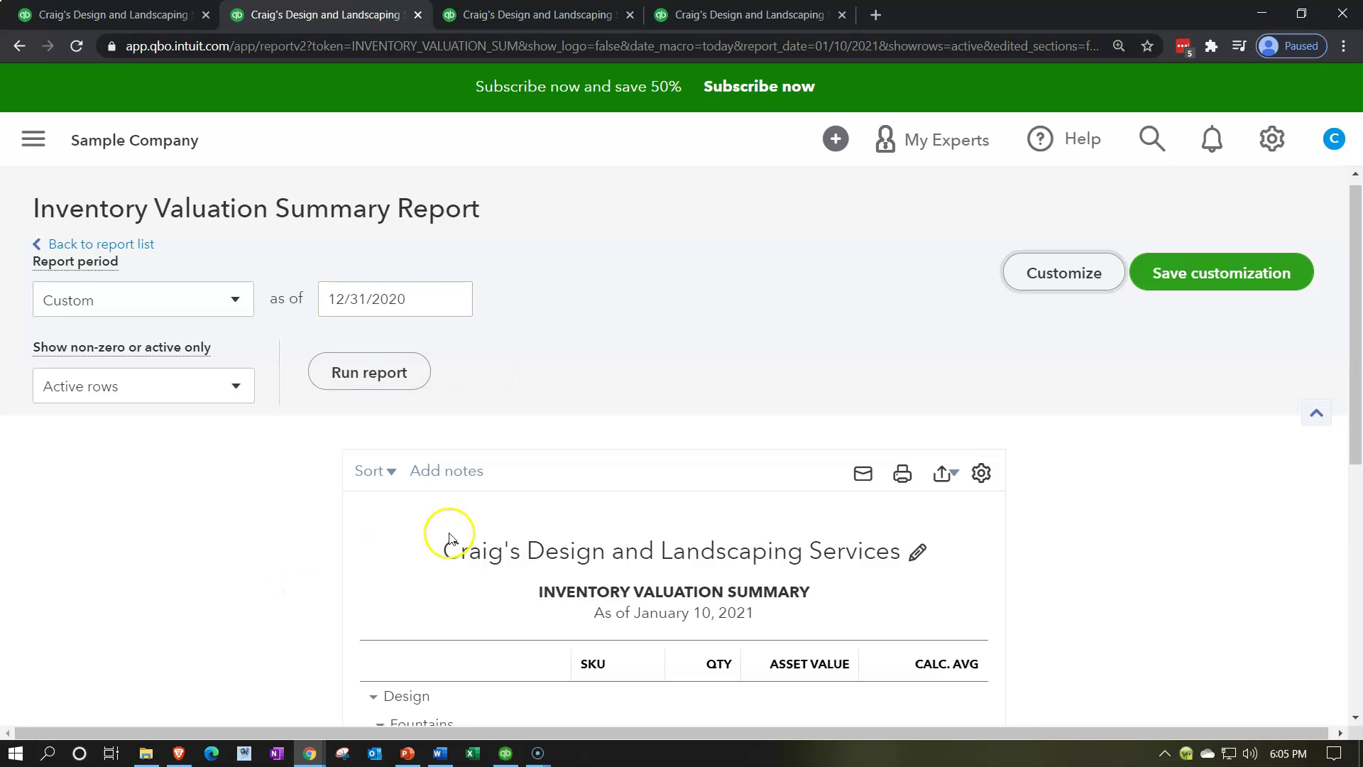
left_click(409, 368)
scroll(248, 476, "down", 4)
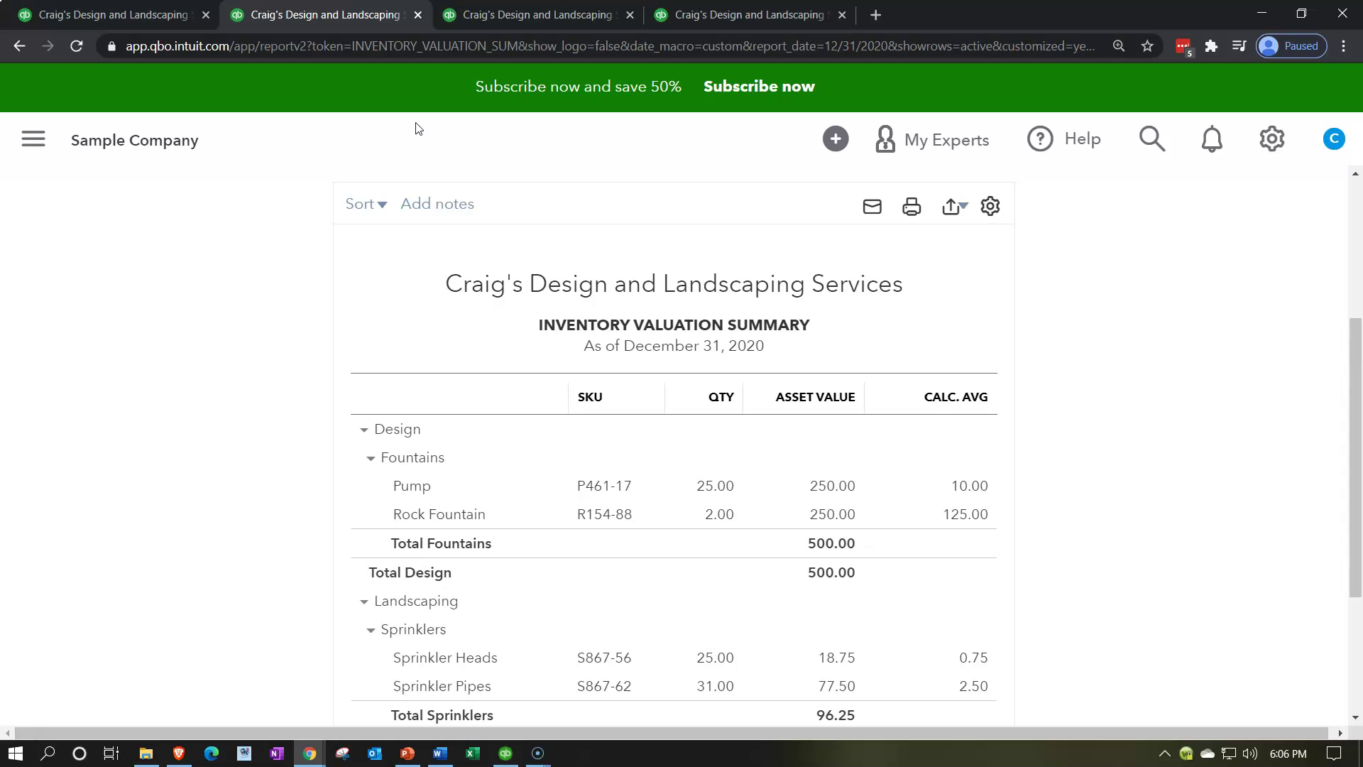
Examine the current assets on the Balance Sheet in the fourth browser tab, especially the Inventory Asset line
left_click(731, 16)
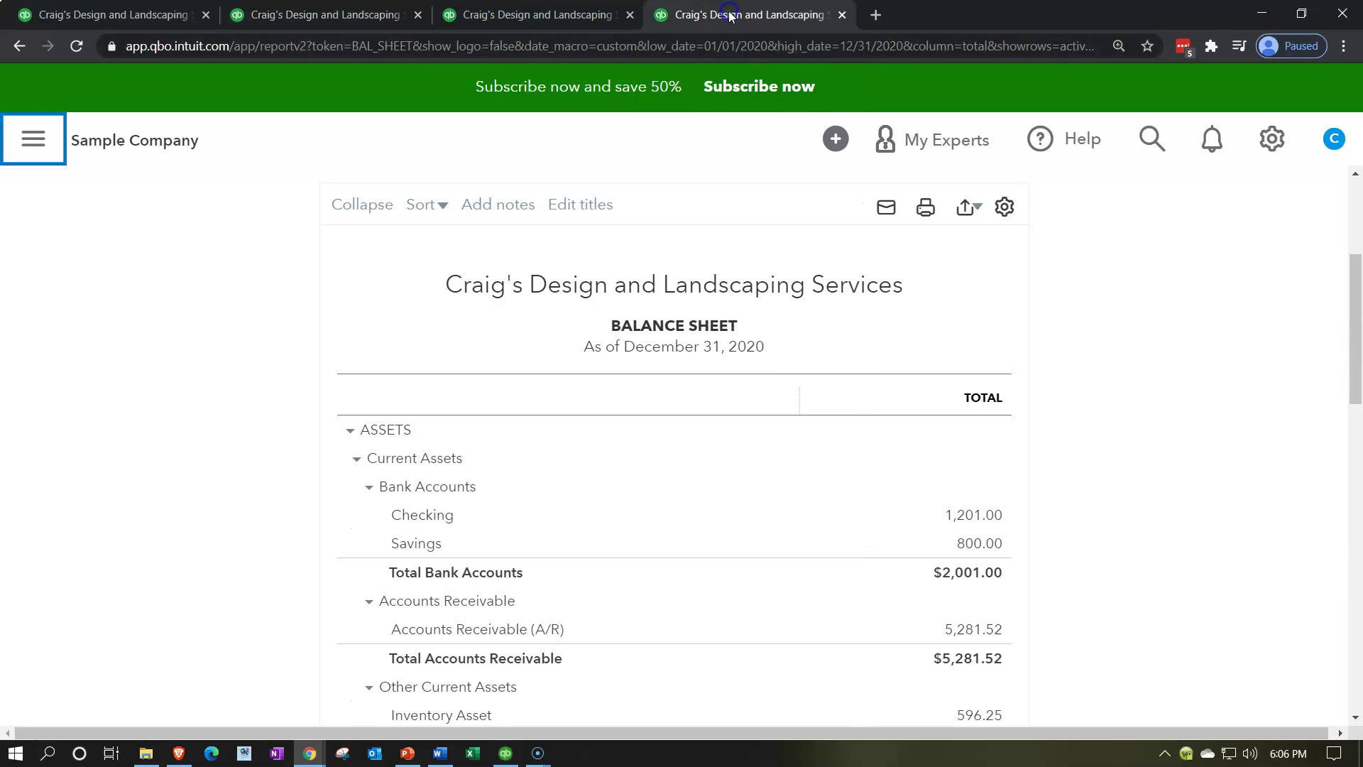
scroll(731, 476, "down", 1)
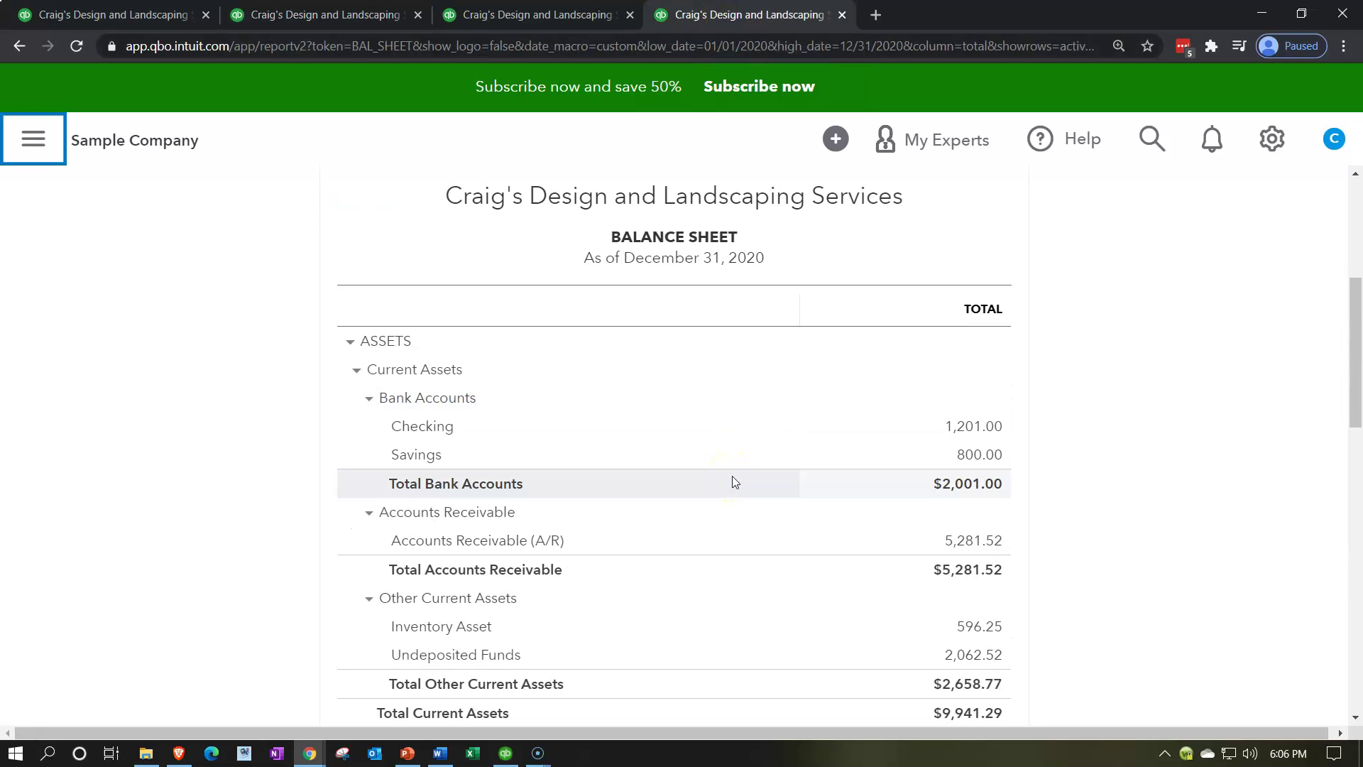
scroll(732, 481, "down", 1)
scroll(733, 481, "down", 3)
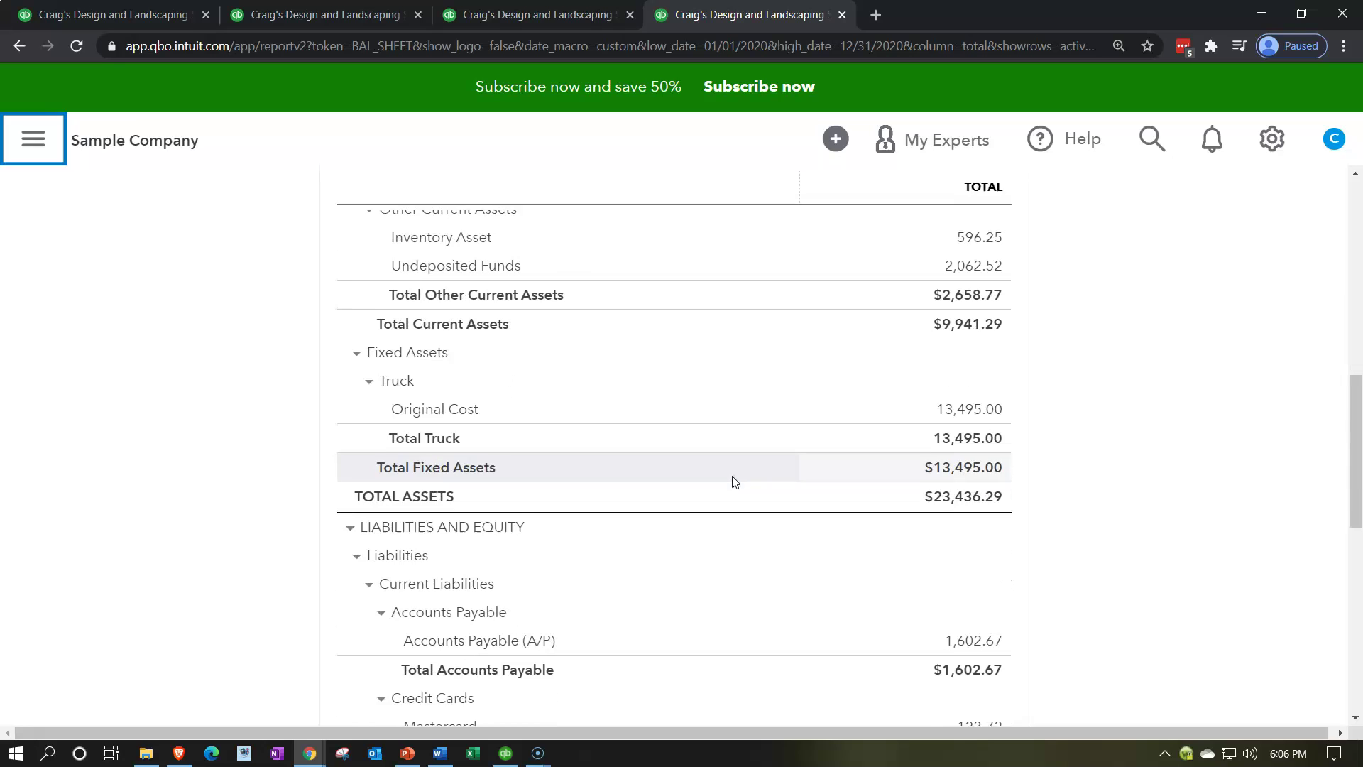
scroll(734, 481, "down", 1)
scroll(733, 481, "up", 2)
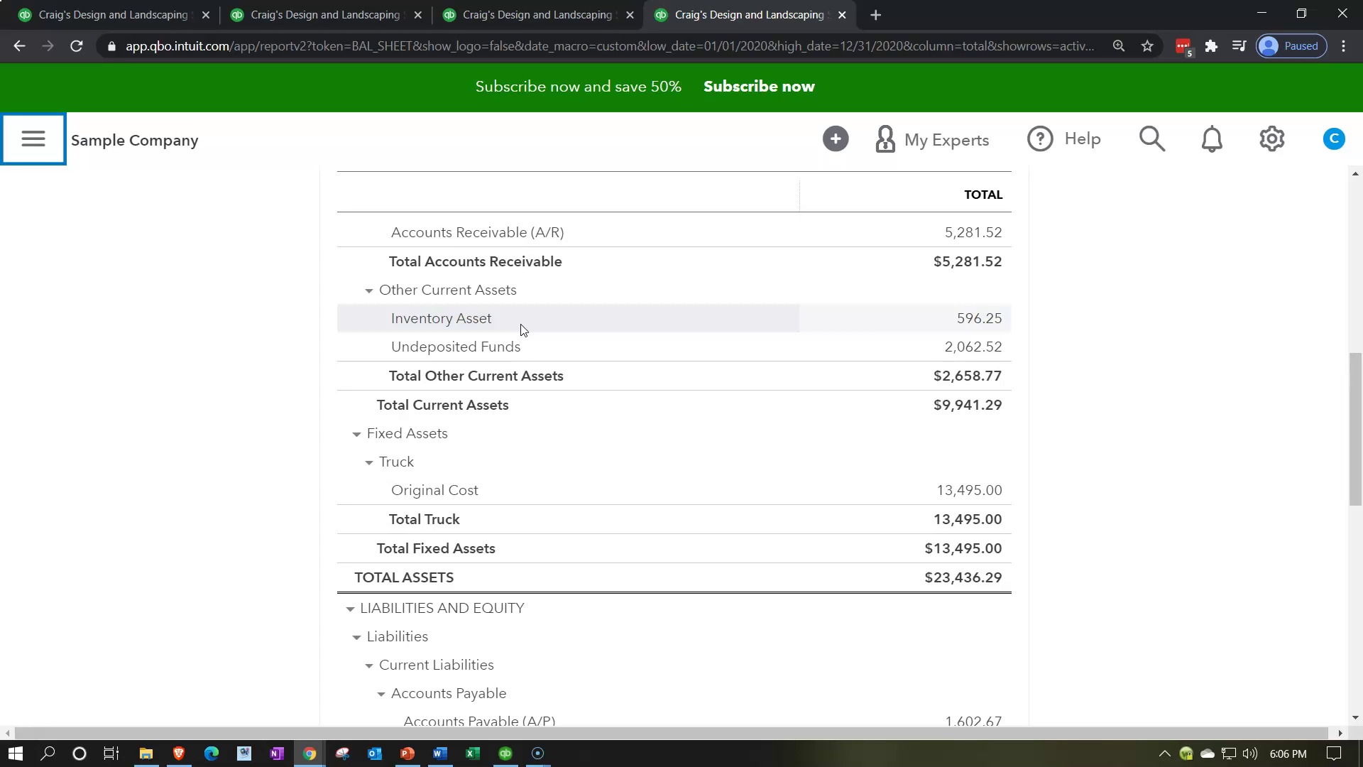
Examine the income and Cost of Goods Sold lines of the Profit and Loss report in the third browser tab
left_click(535, 17)
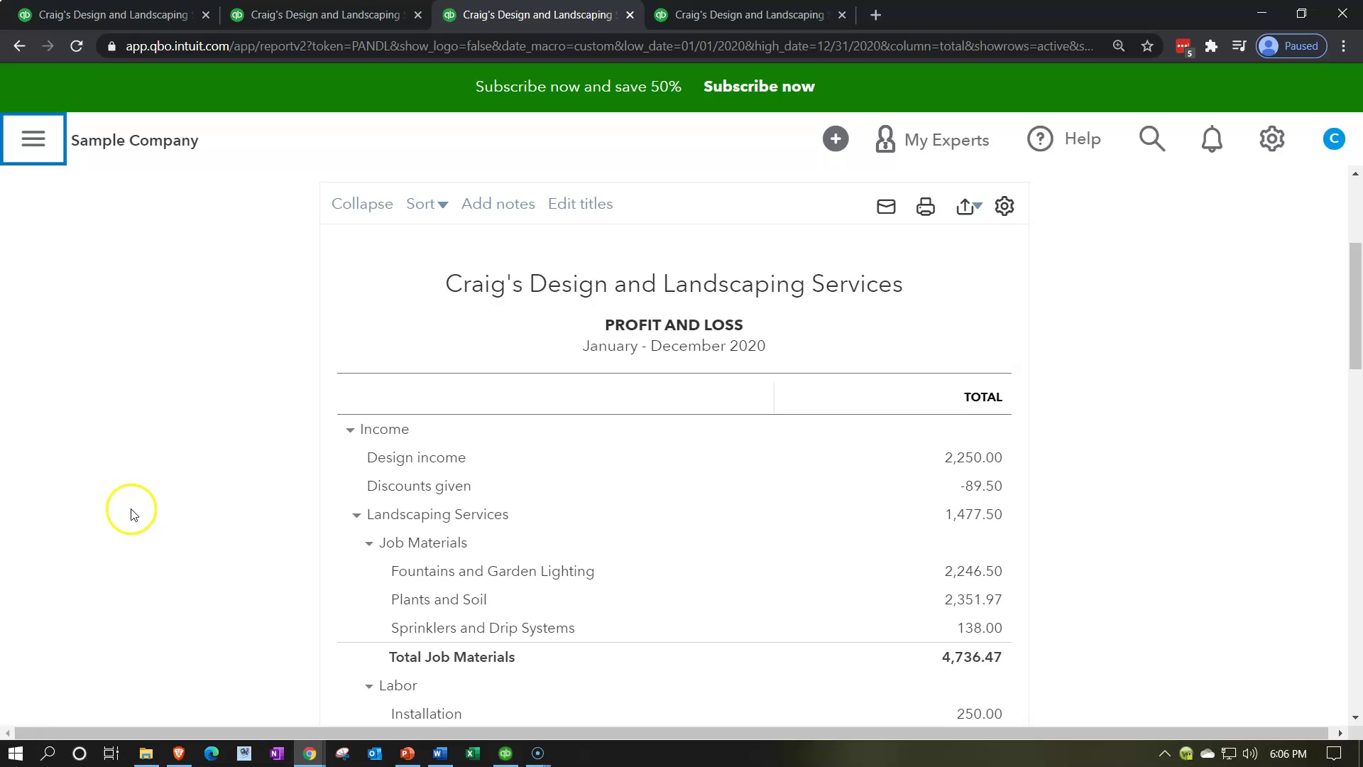
scroll(131, 514, "down", 1)
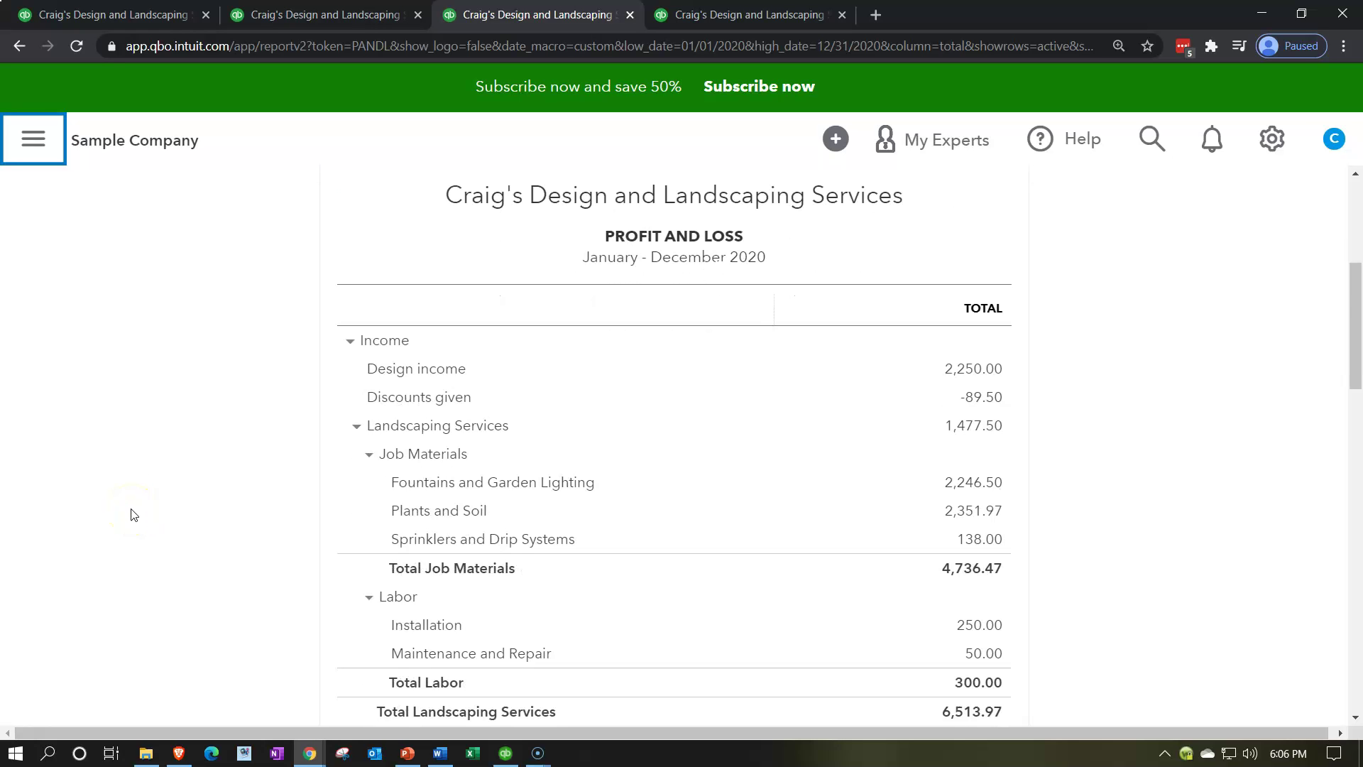
scroll(130, 514, "down", 3)
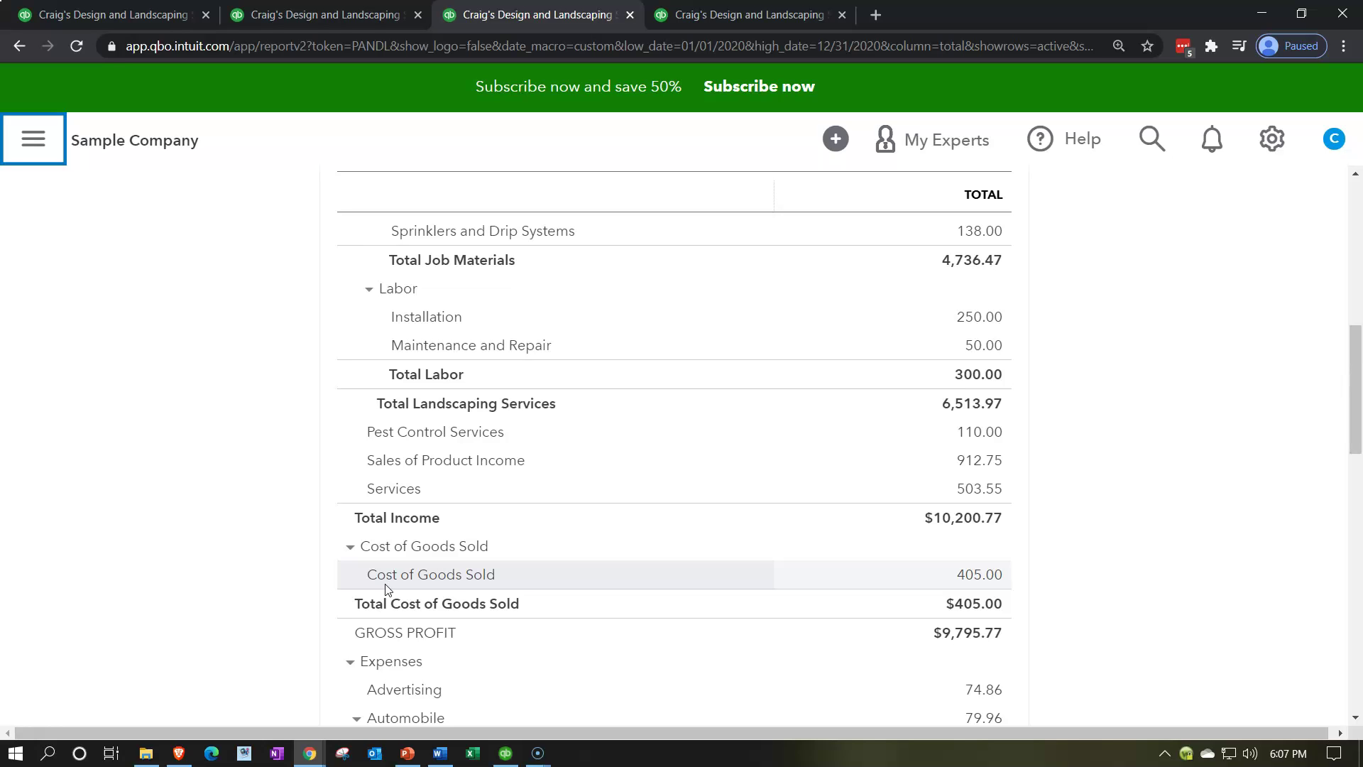
View the list of new transaction types from the navigation sidebar, then close it and hide the sidebar again
left_click(33, 140)
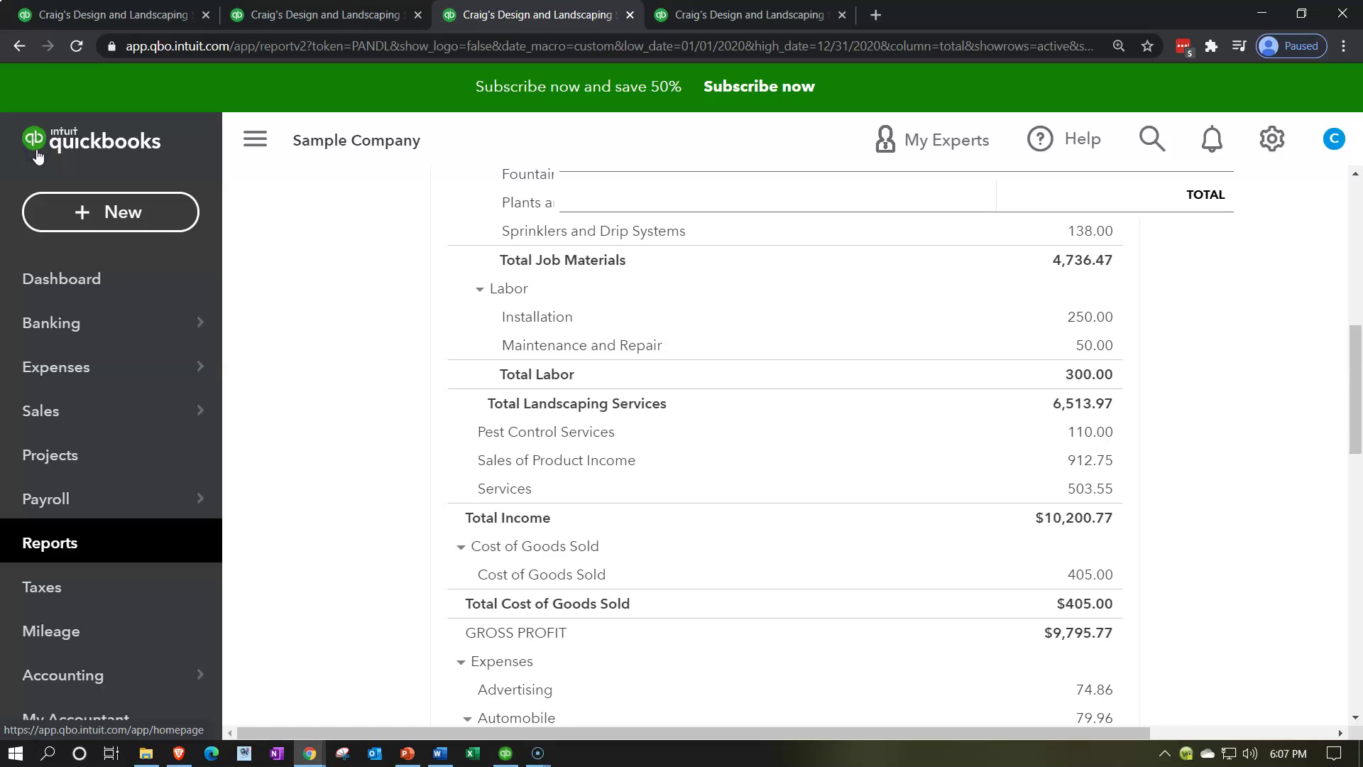
left_click(80, 212)
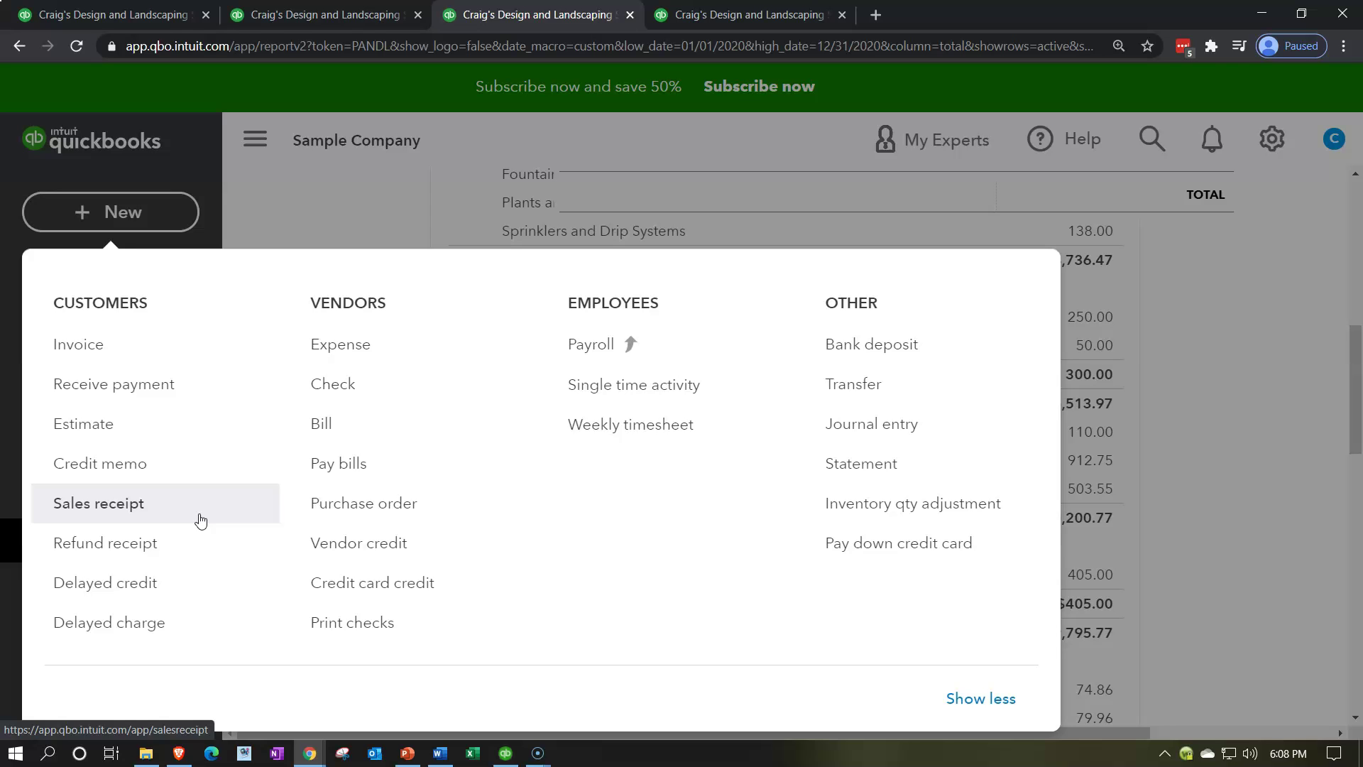
left_click(297, 210)
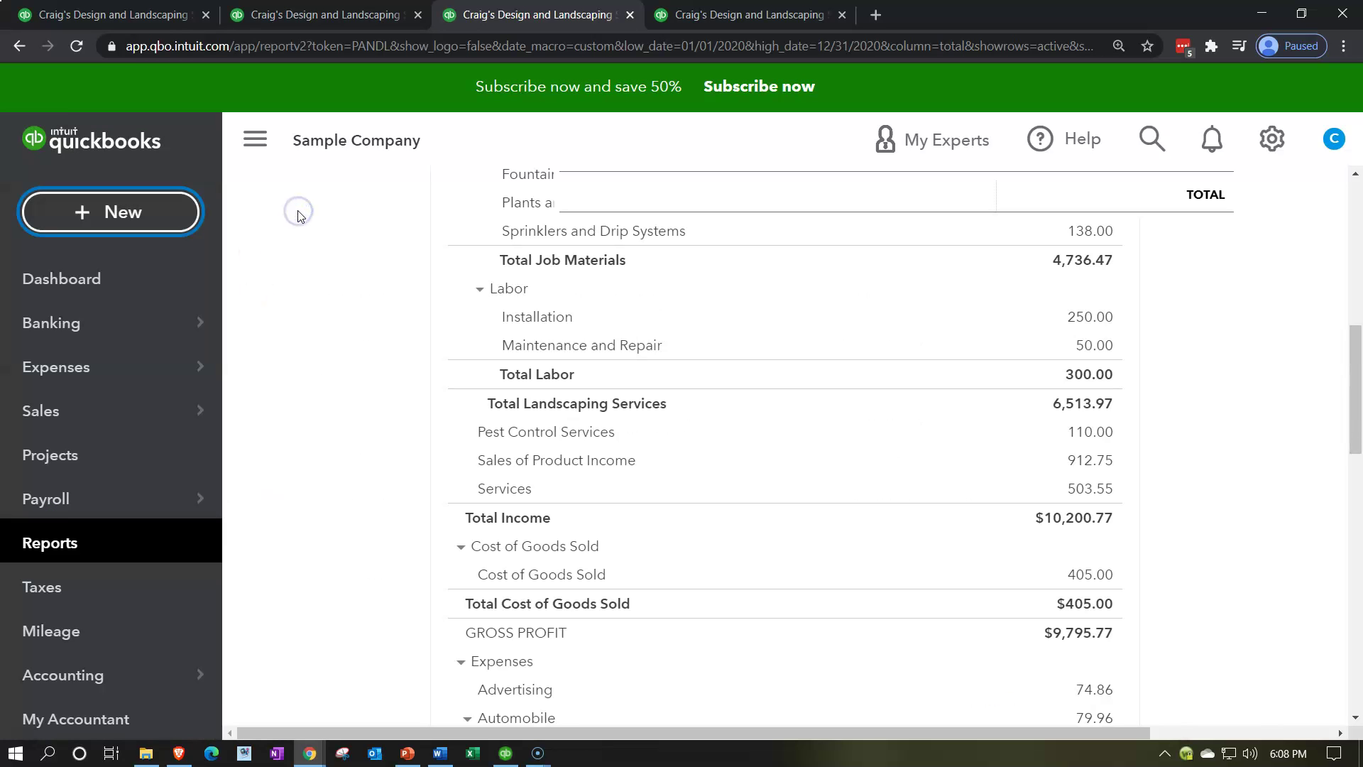
left_click(263, 157)
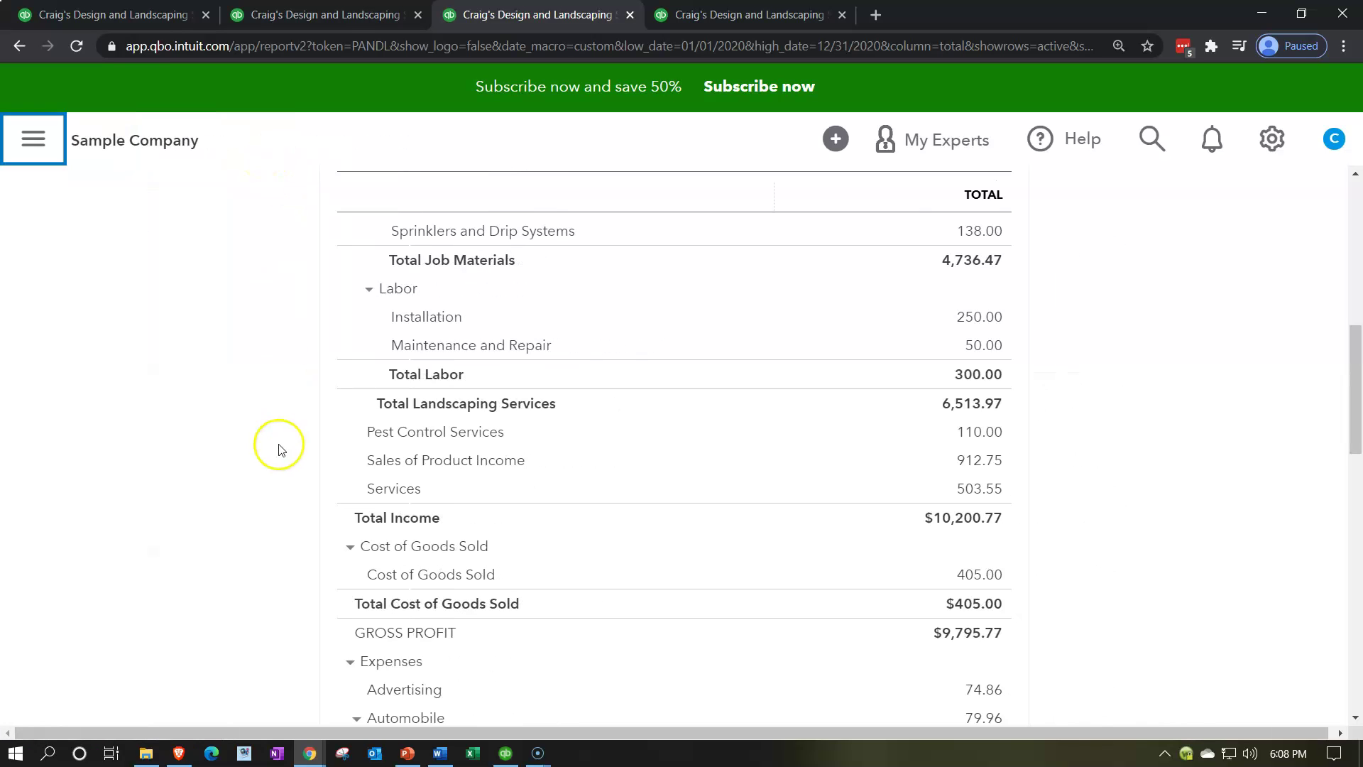
scroll(279, 450, "up", 4)
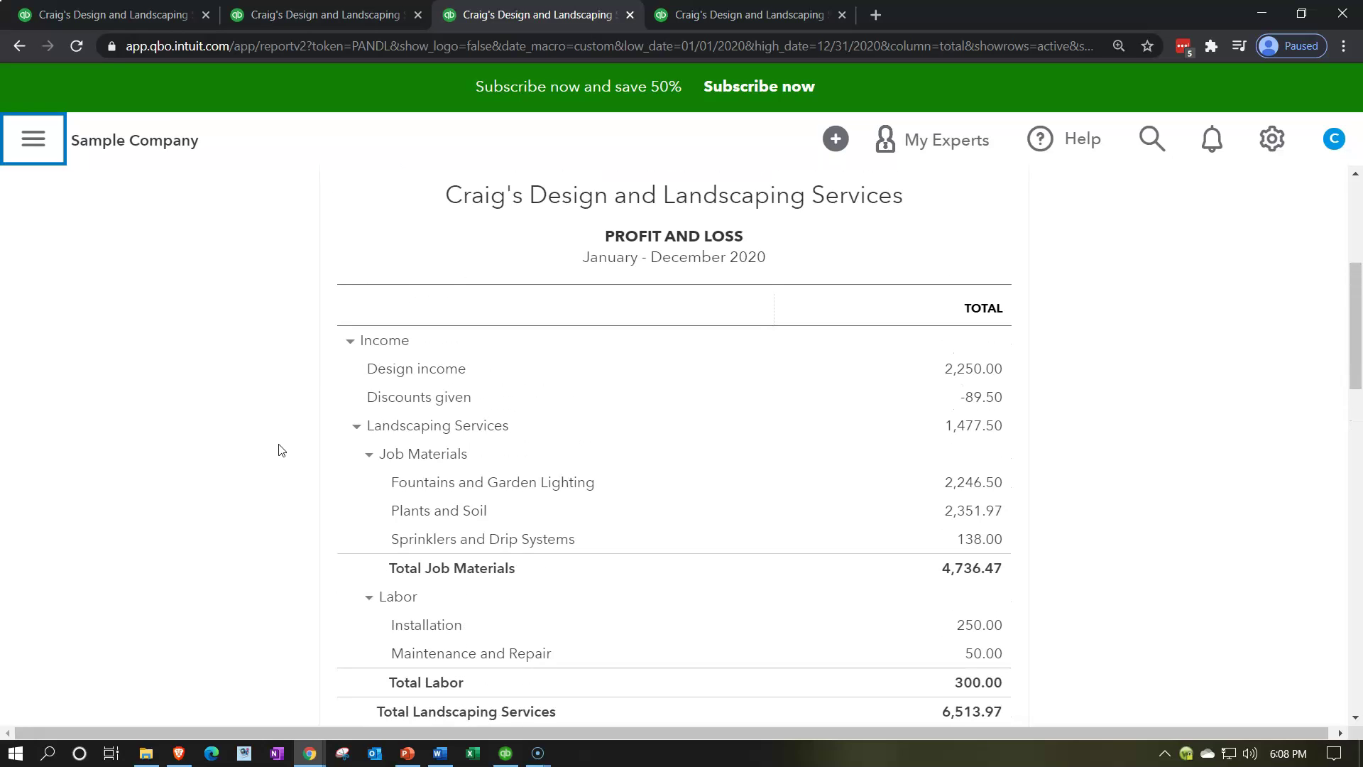
Compare the Inventory Asset balance on the Balance Sheet with the total asset value in the Inventory Valuation Summary
left_click(717, 23)
scroll(778, 455, "up", 1)
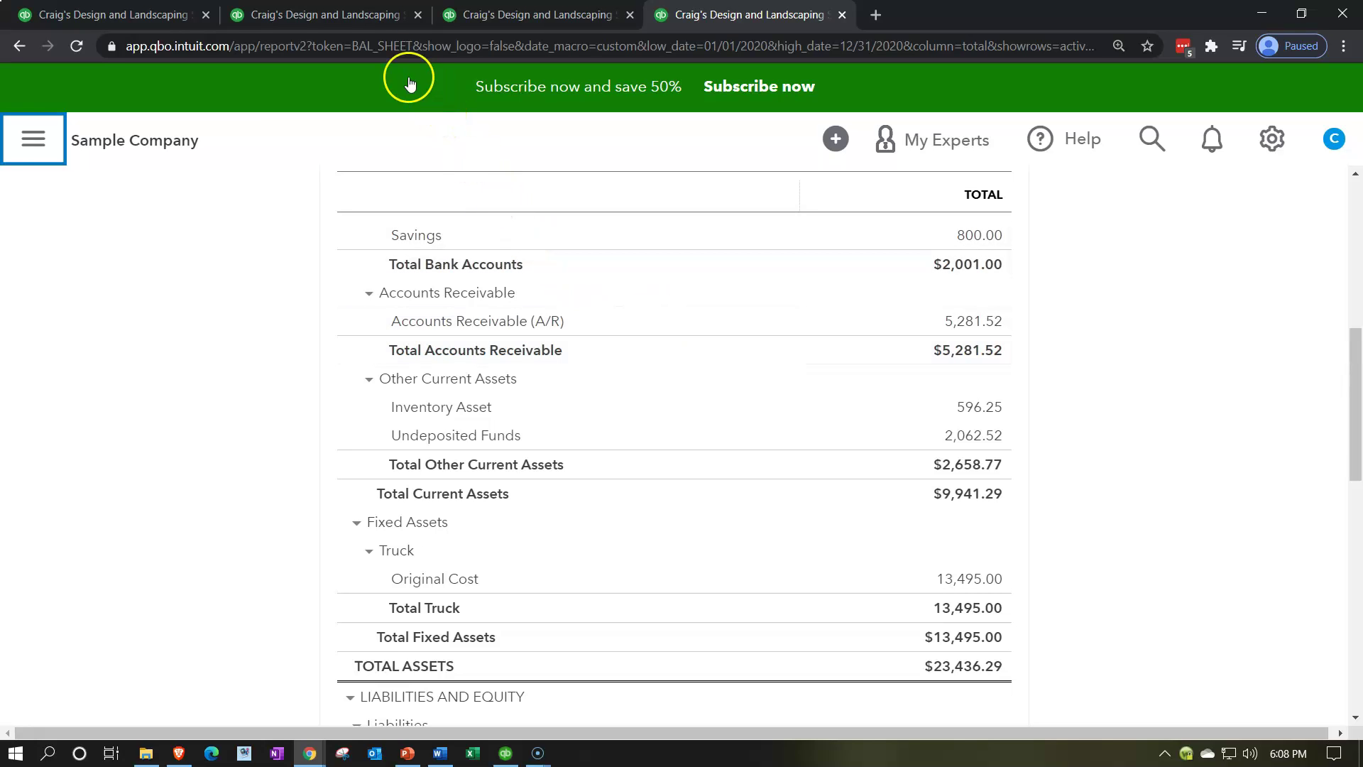
left_click(353, 19)
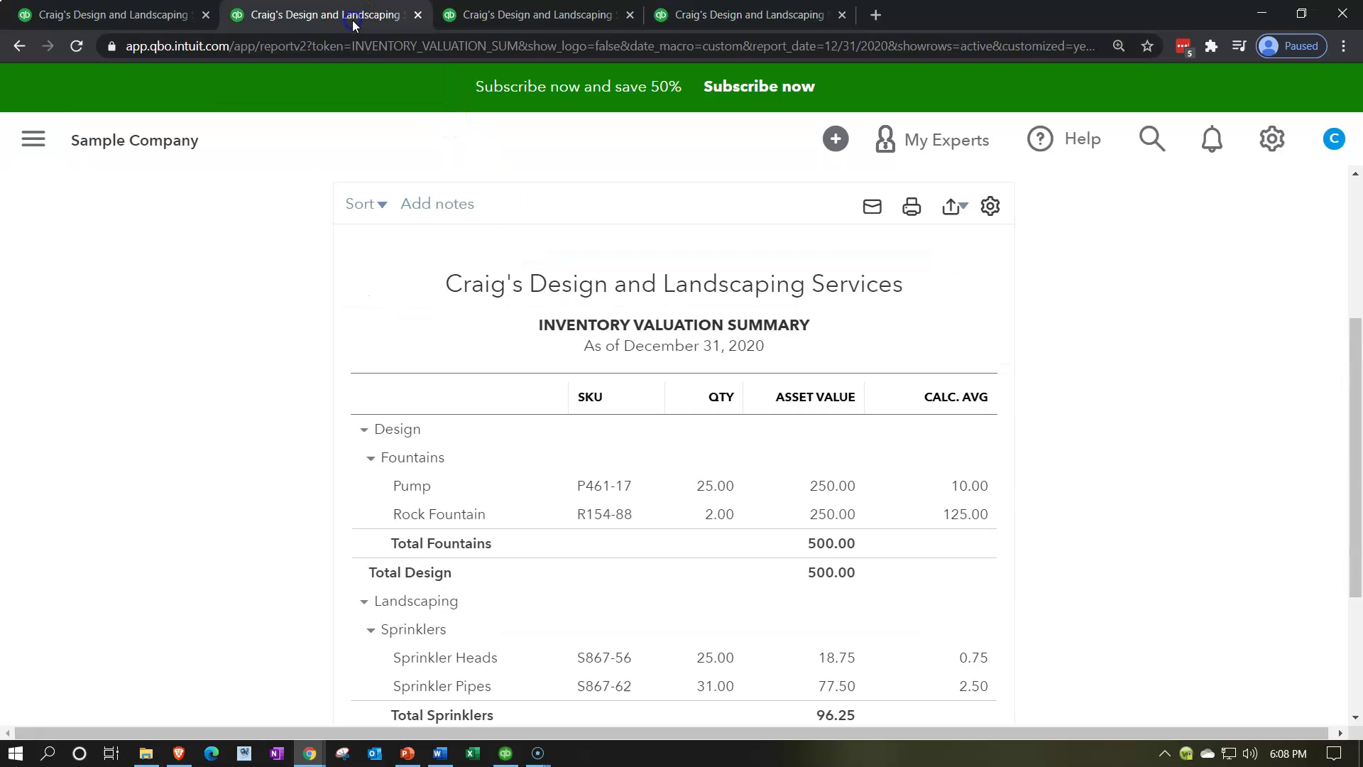
scroll(287, 412, "down", 3)
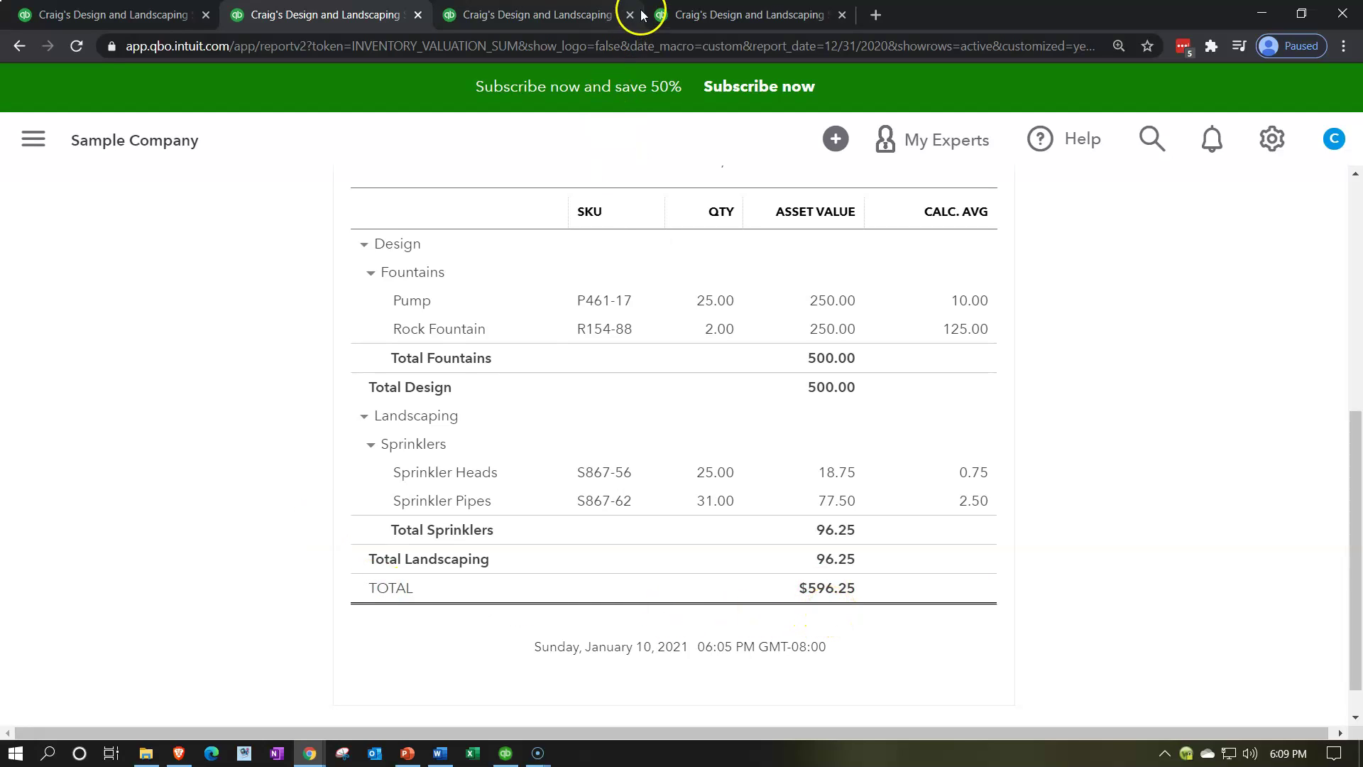
left_click(692, 14)
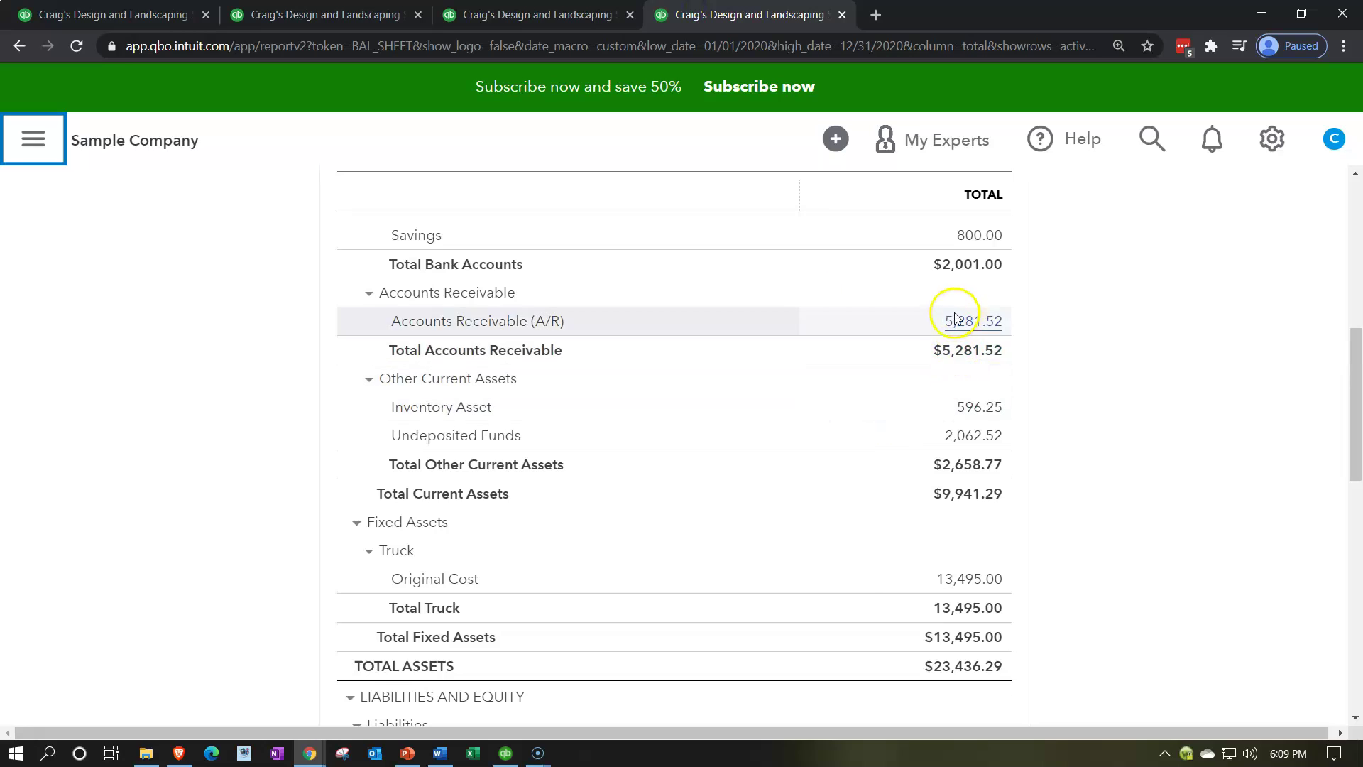
scroll(852, 589, "up", 2)
scroll(852, 594, "down", 2)
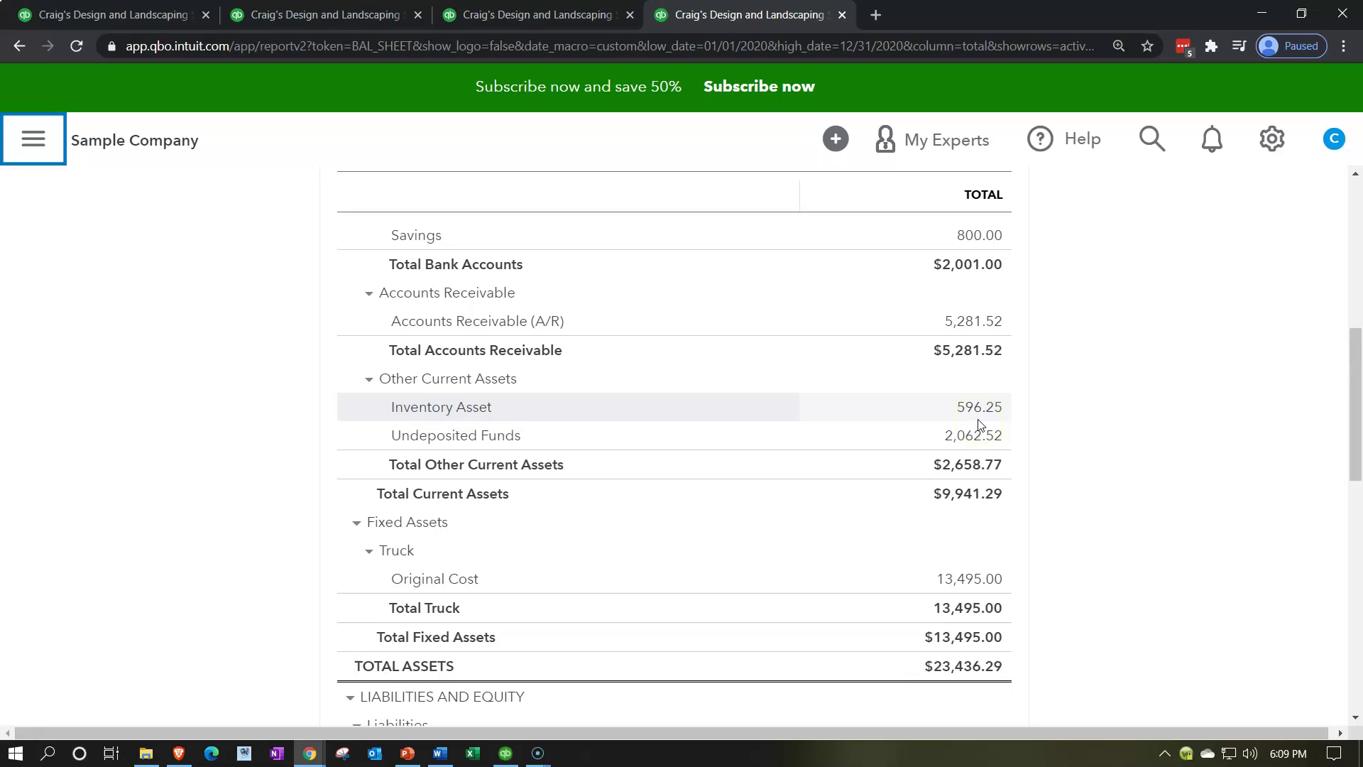
Review the individual fountain and sprinkler items listed in the Inventory Valuation Summary
left_click(340, 16)
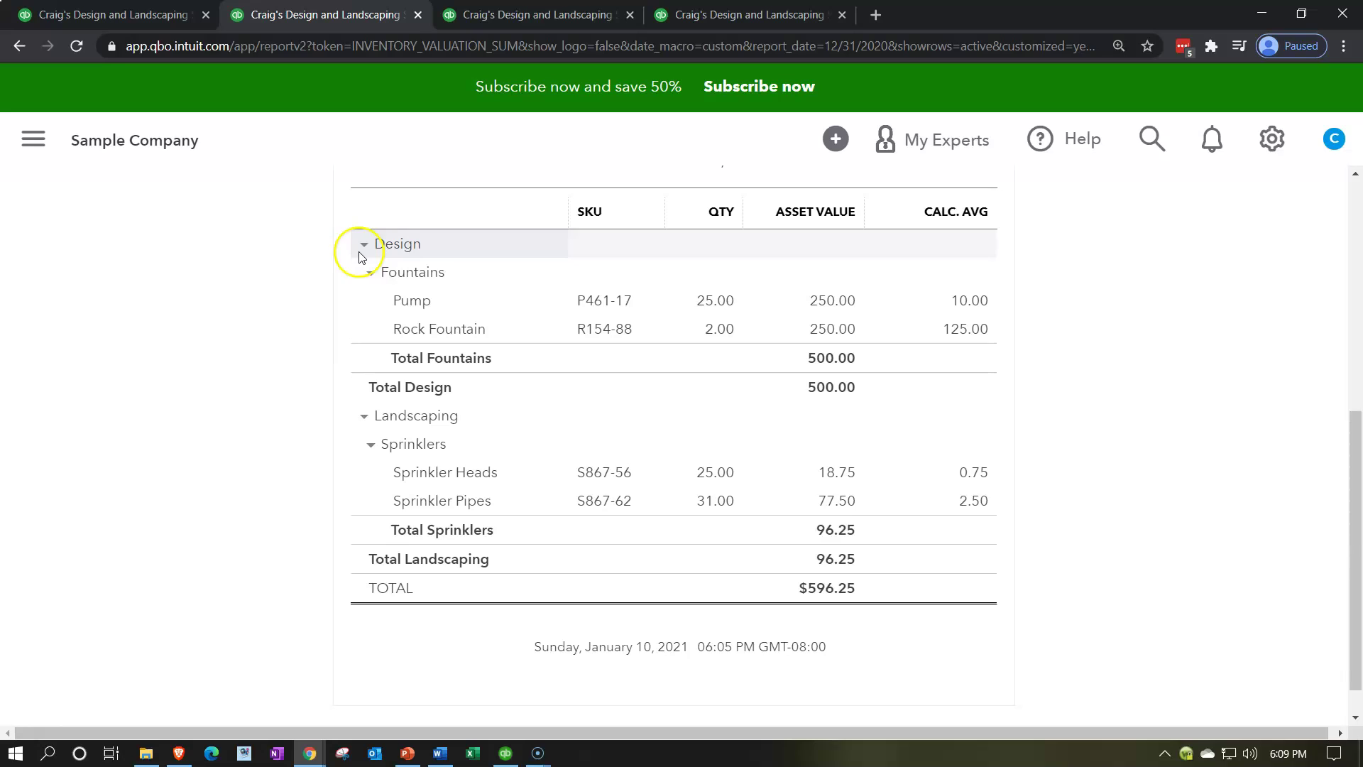
left_click(360, 309)
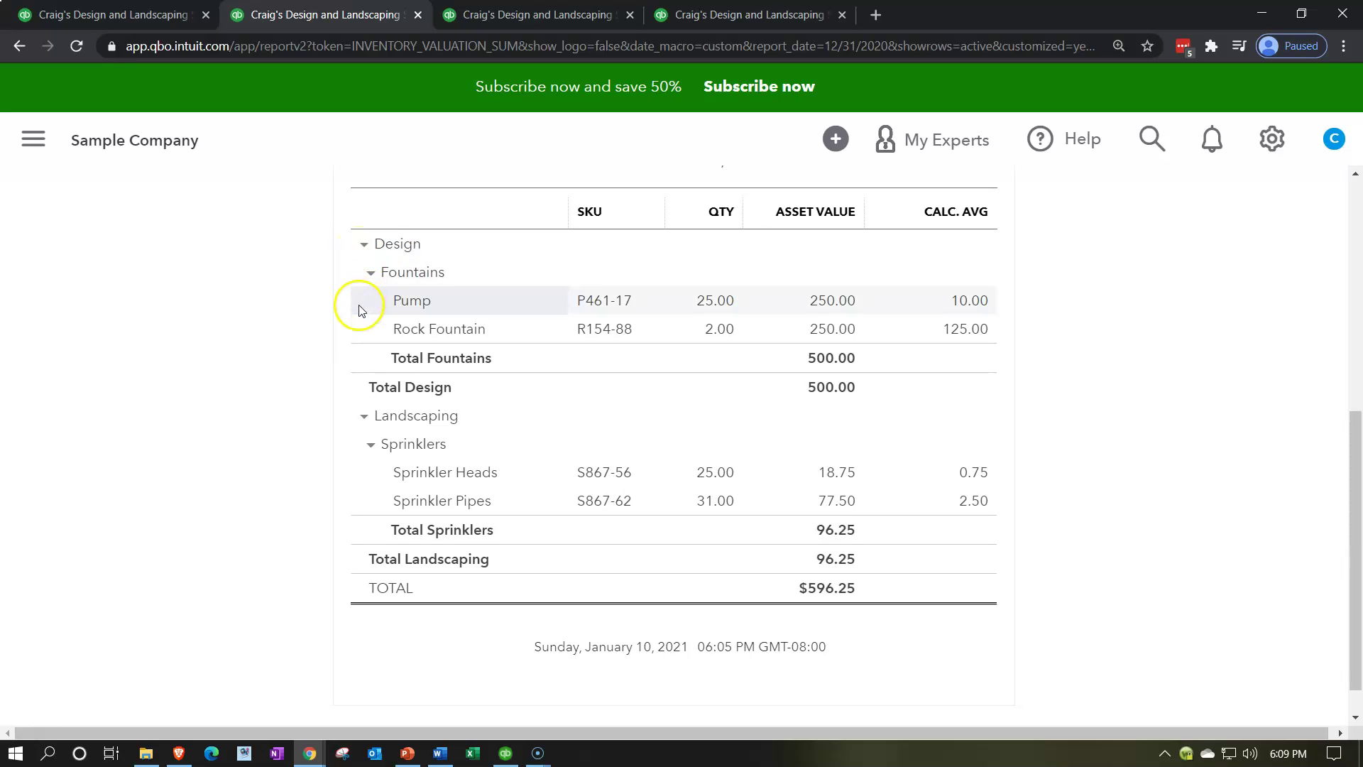
left_click(364, 317)
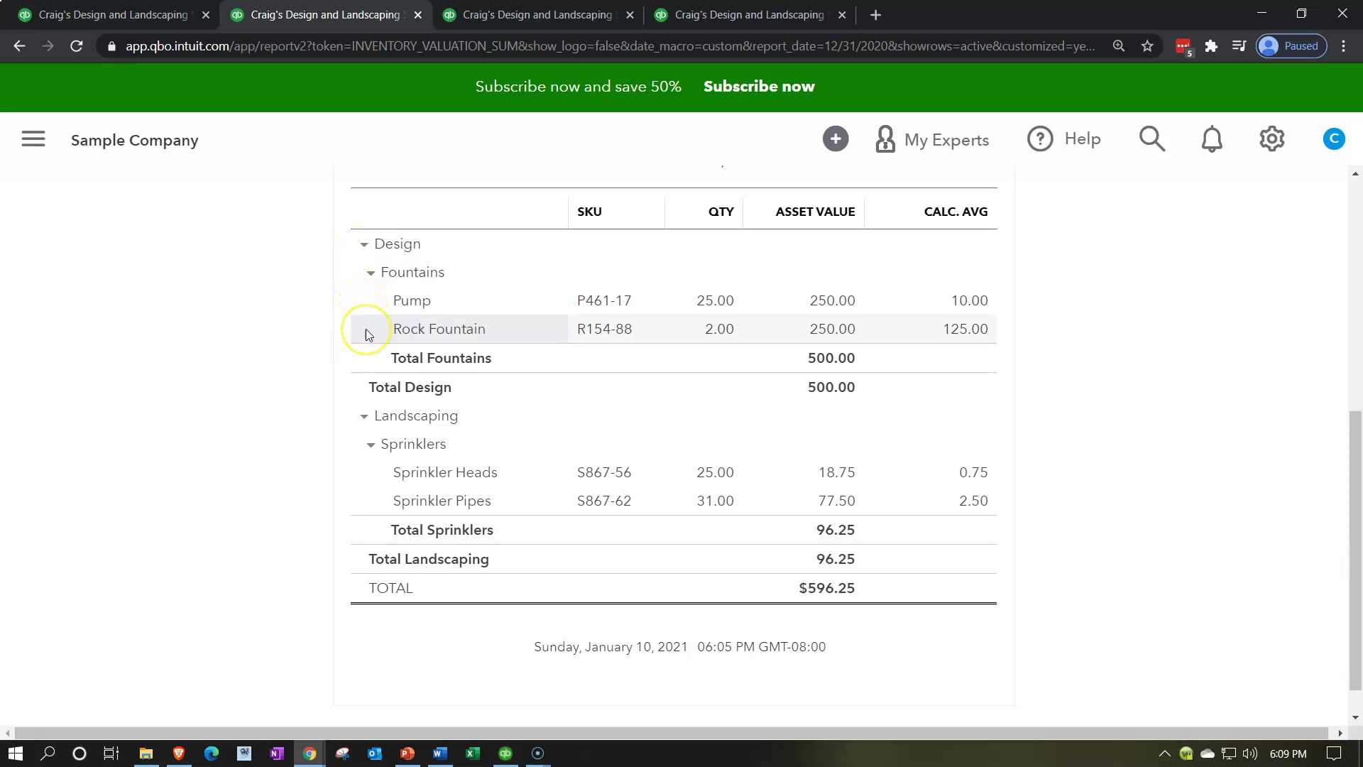
left_click(389, 437)
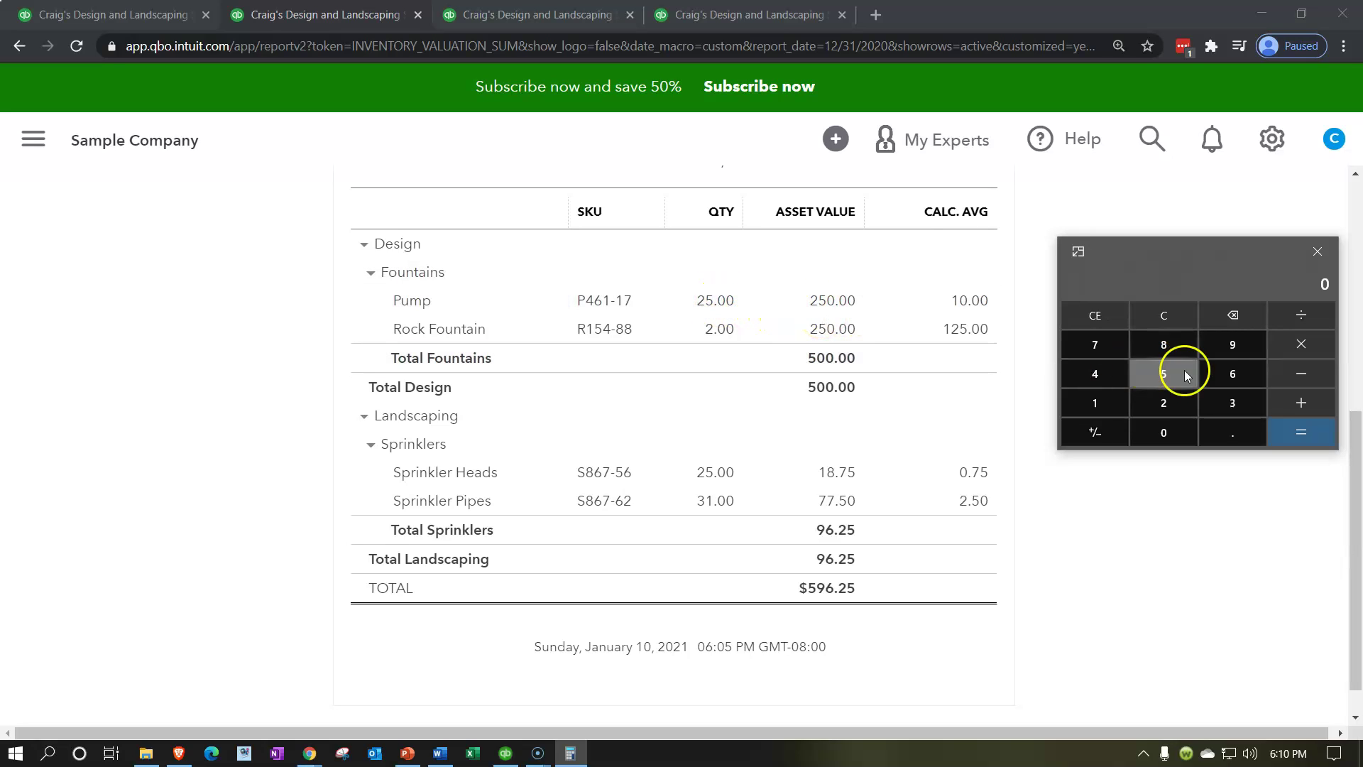
Check the pump's average cost by dividing 250 by 25 in the calculator, then return to the report
left_click(1164, 401)
left_click(1164, 377)
left_click(1164, 424)
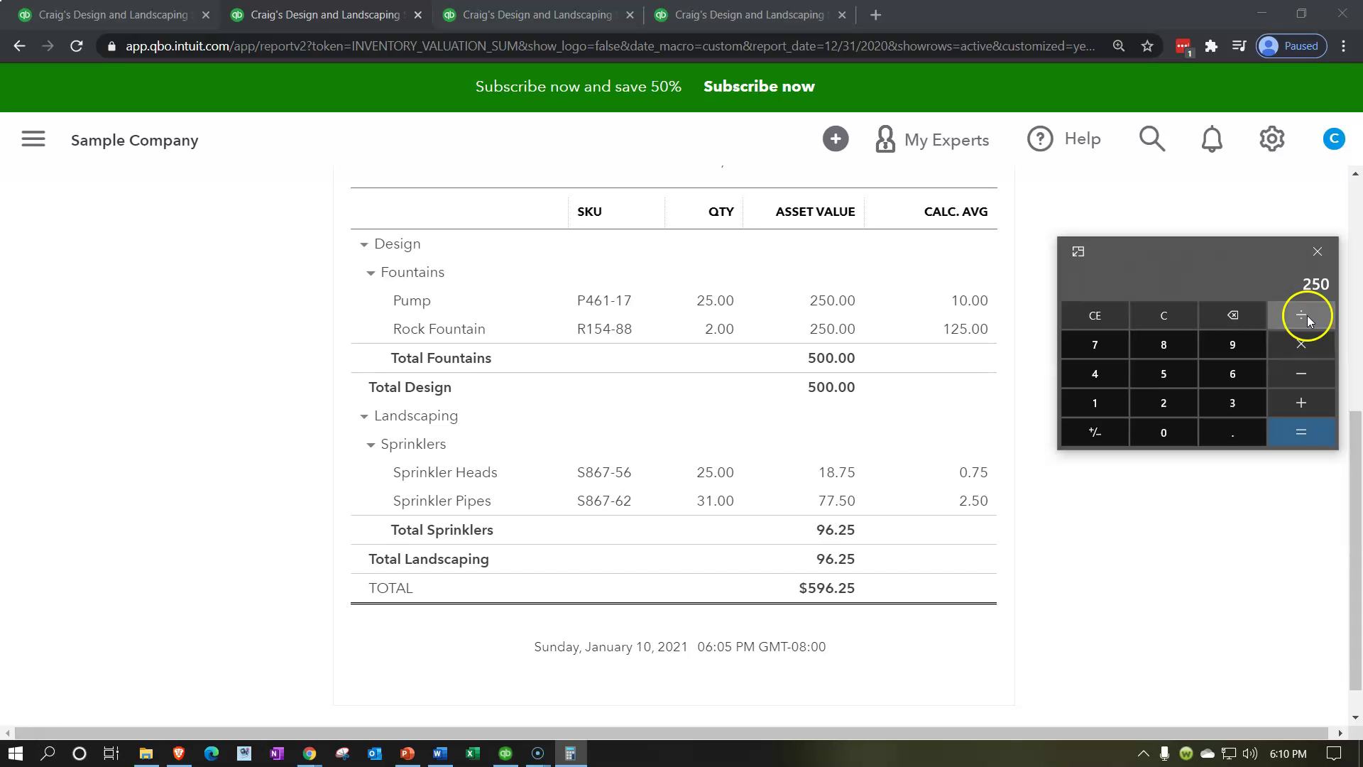
left_click(1174, 399)
left_click(1164, 373)
left_click(1298, 433)
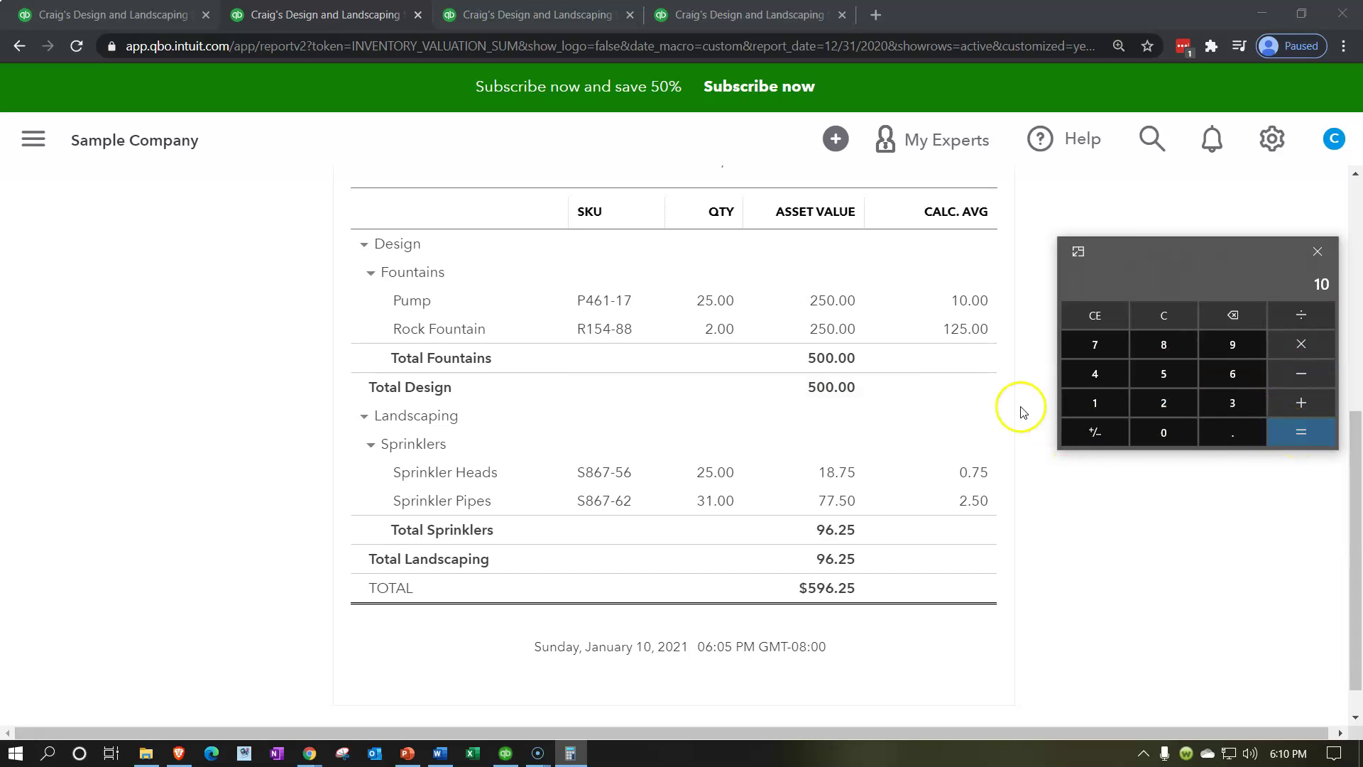
left_click(868, 304)
left_click_drag(1179, 236, 940, 74)
left_click(504, 159)
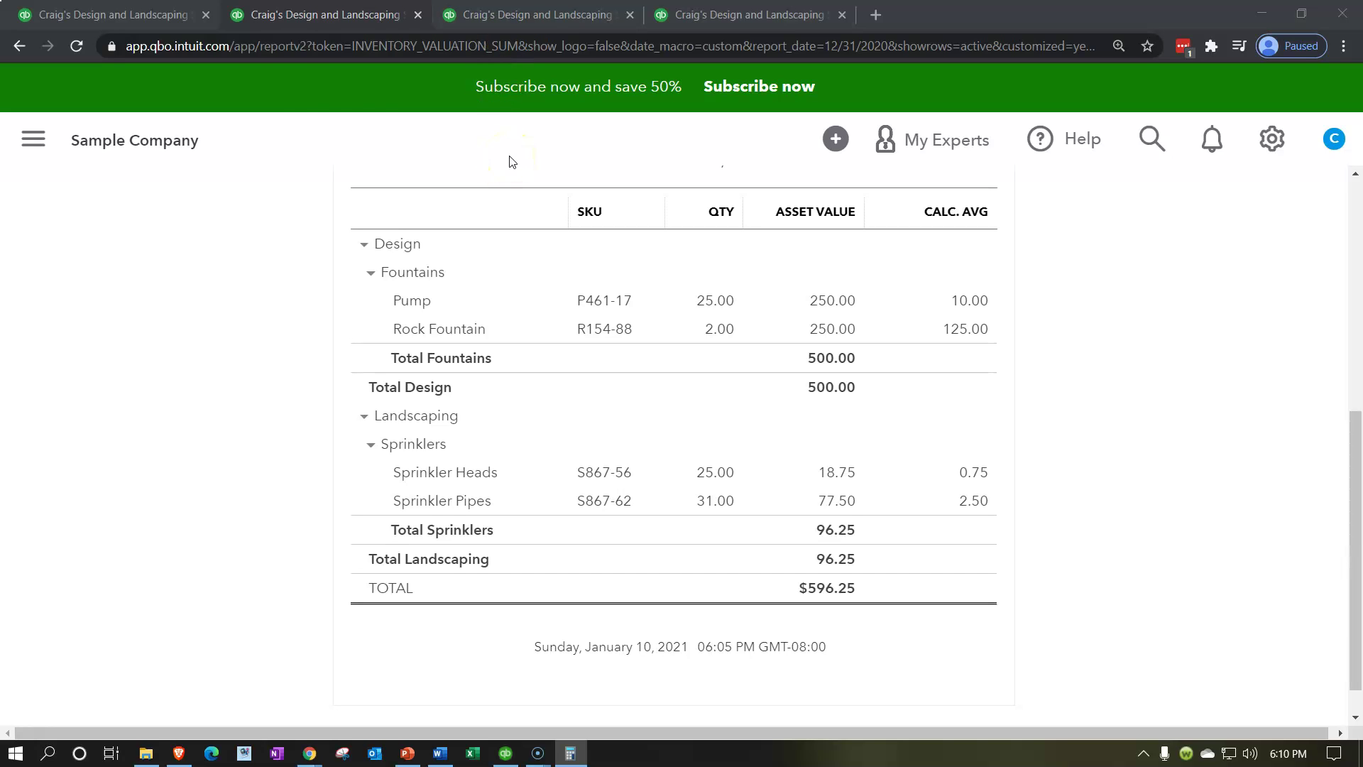
Open the Inventory Valuation Detail report from the Sales and customers group of the standard reports, using the first browser tab
left_click(150, 18)
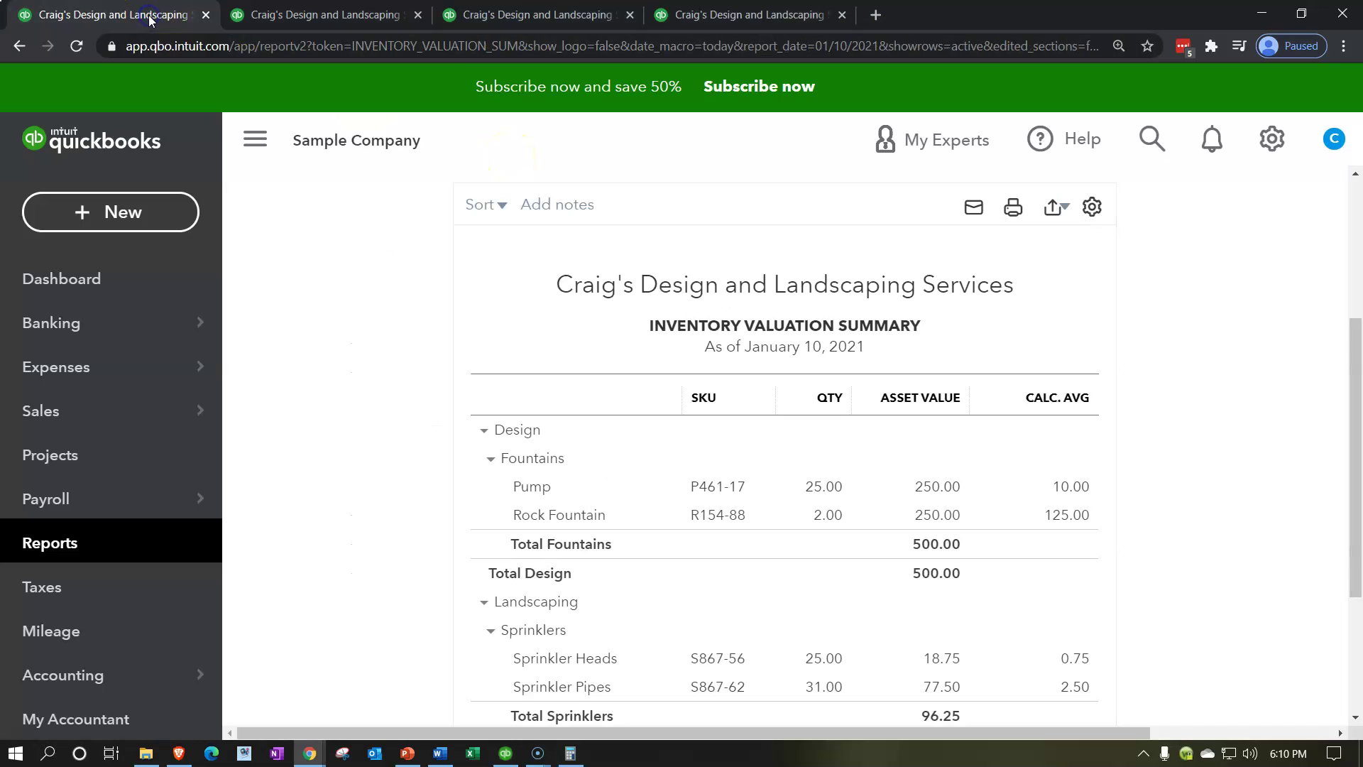
left_click(65, 541)
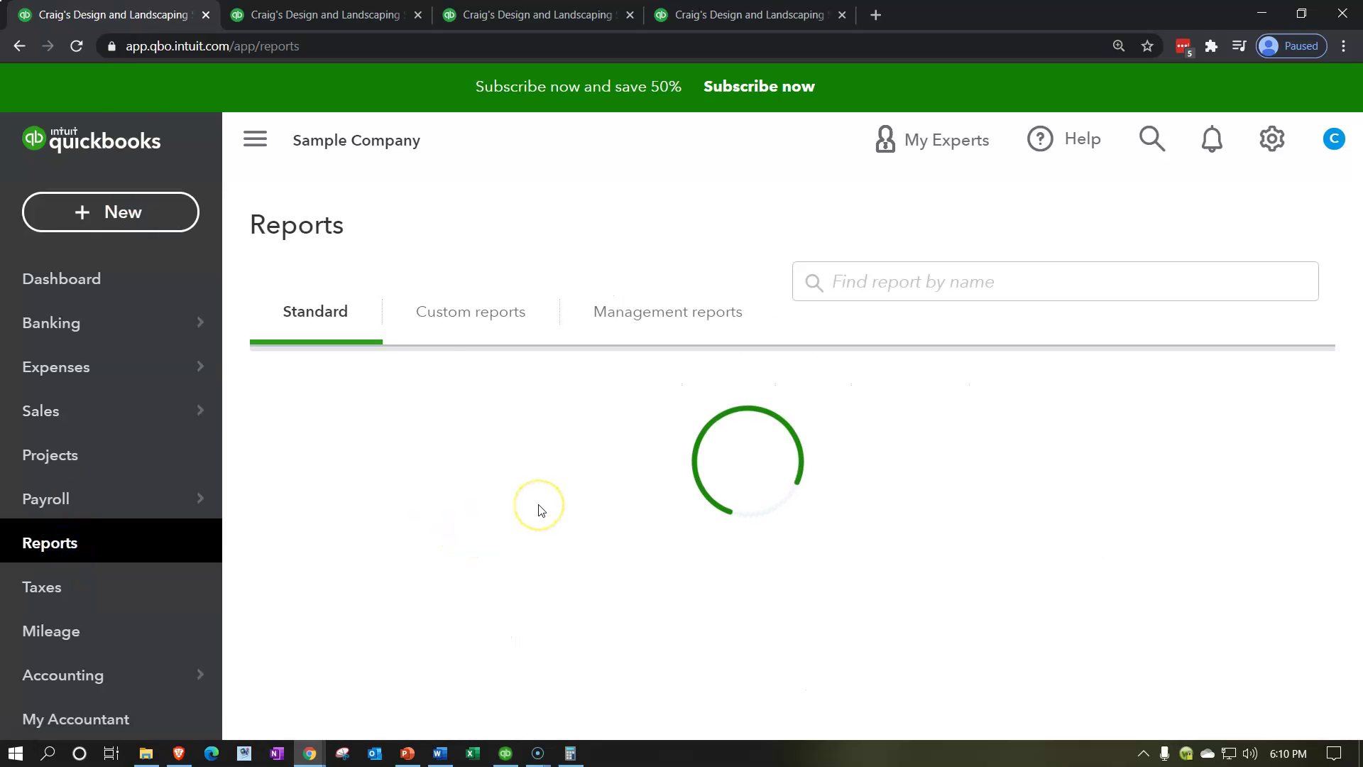
scroll(542, 508, "down", 15)
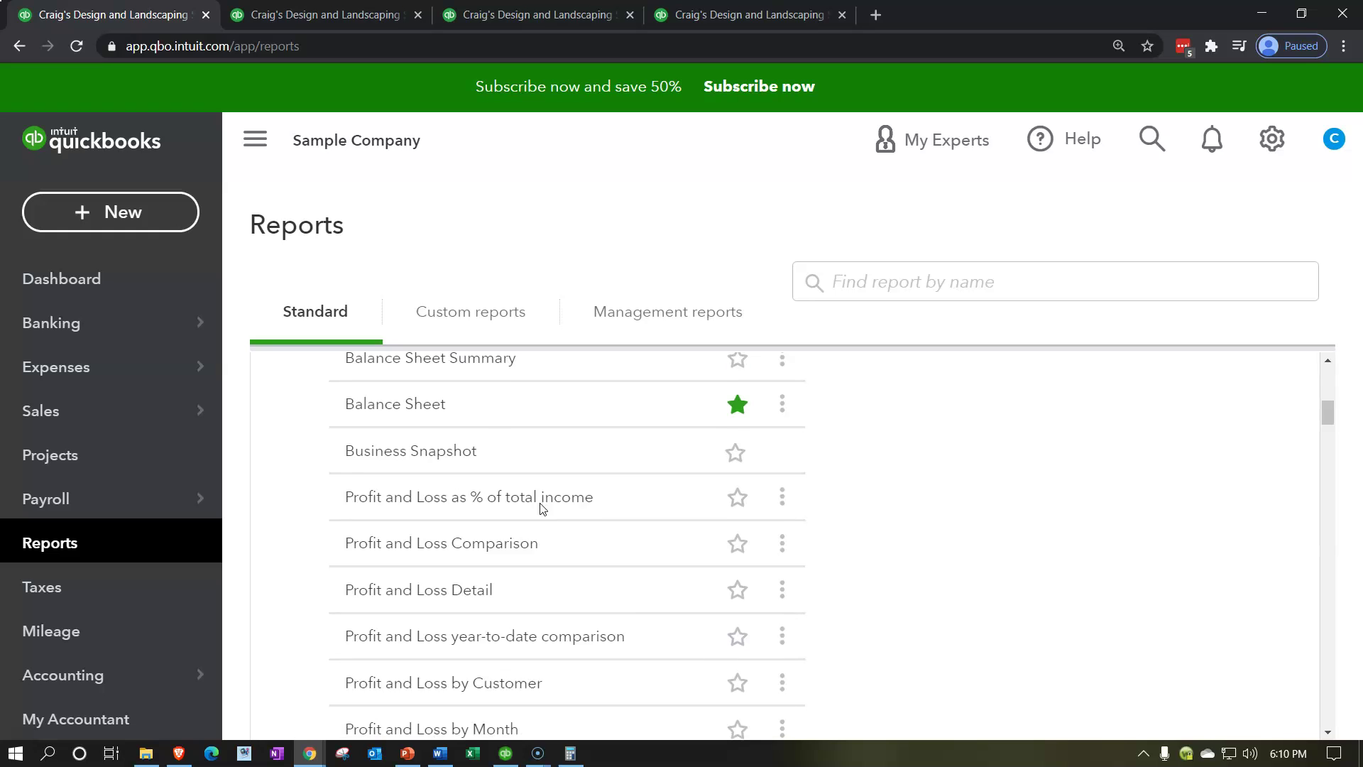
scroll(541, 509, "down", 10)
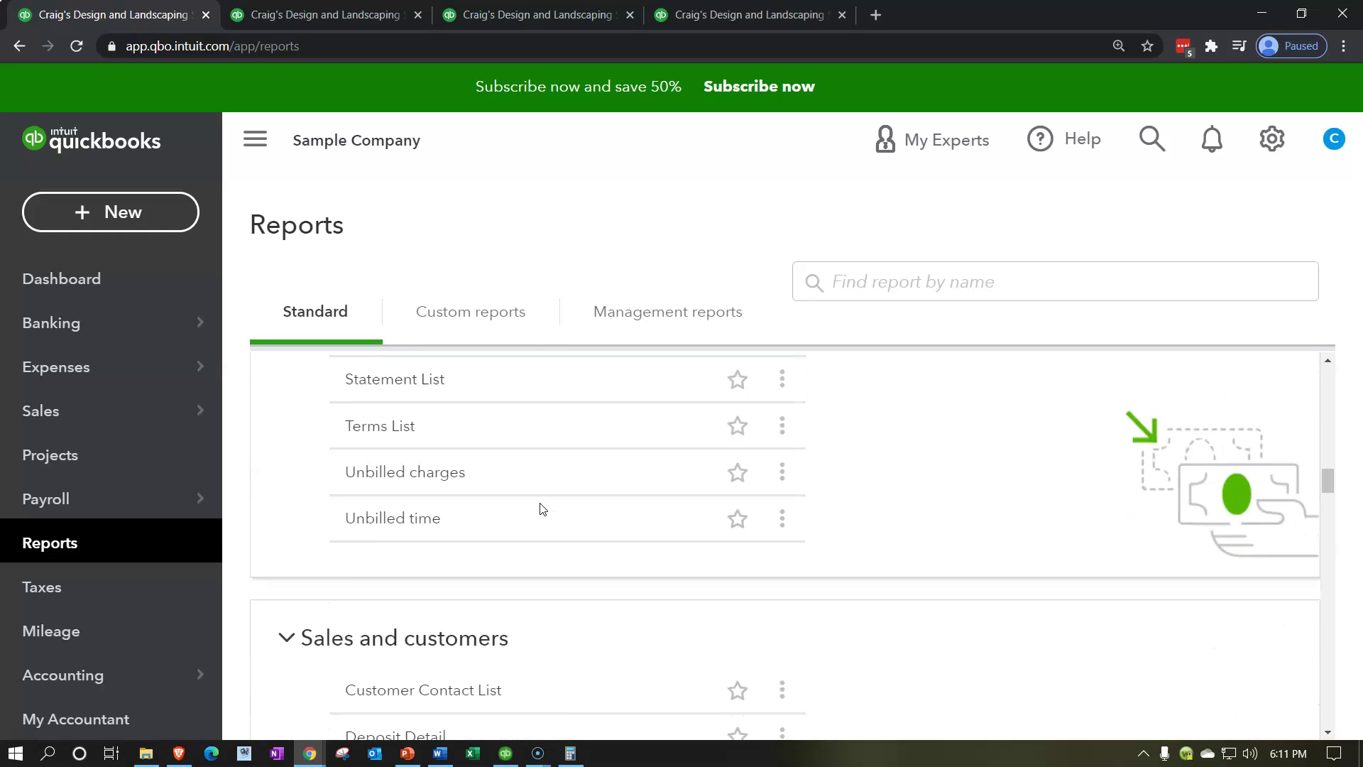
scroll(542, 508, "down", 3)
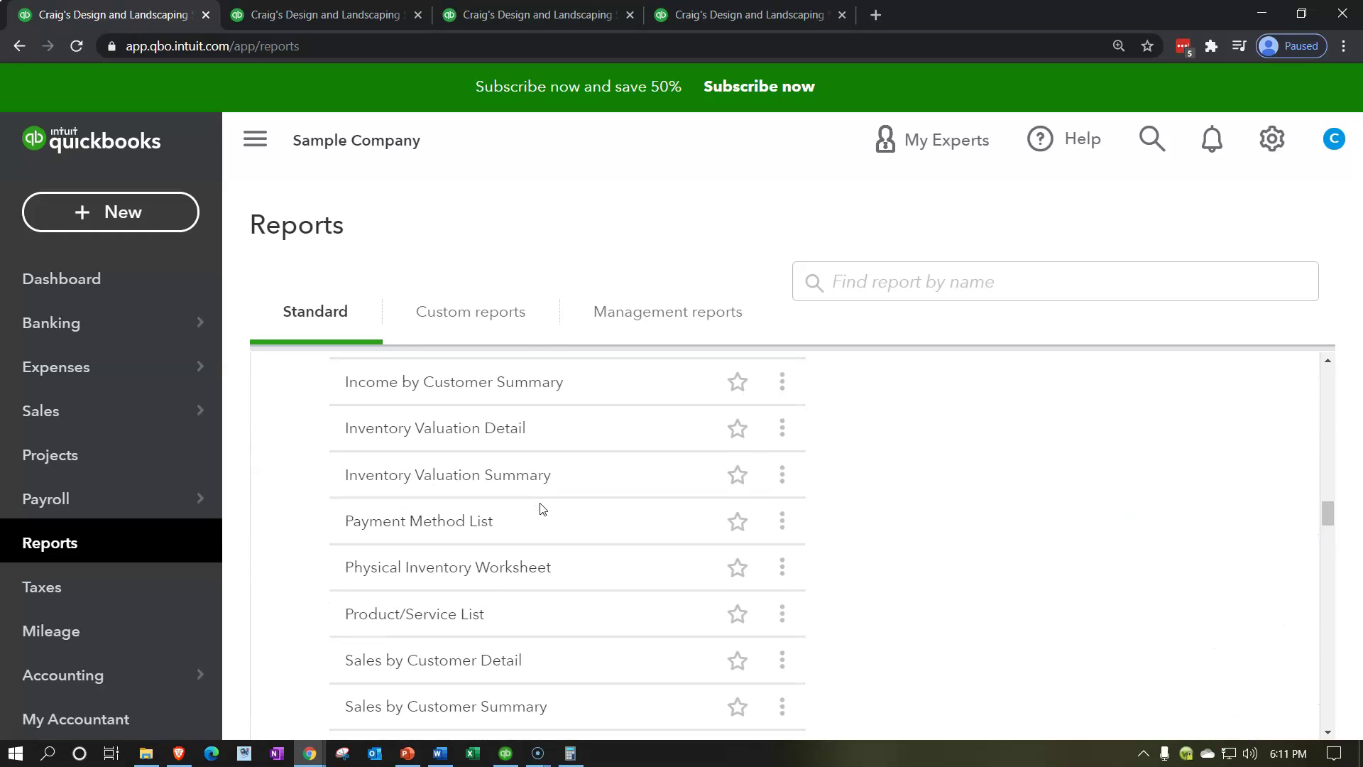
scroll(542, 508, "up", 5)
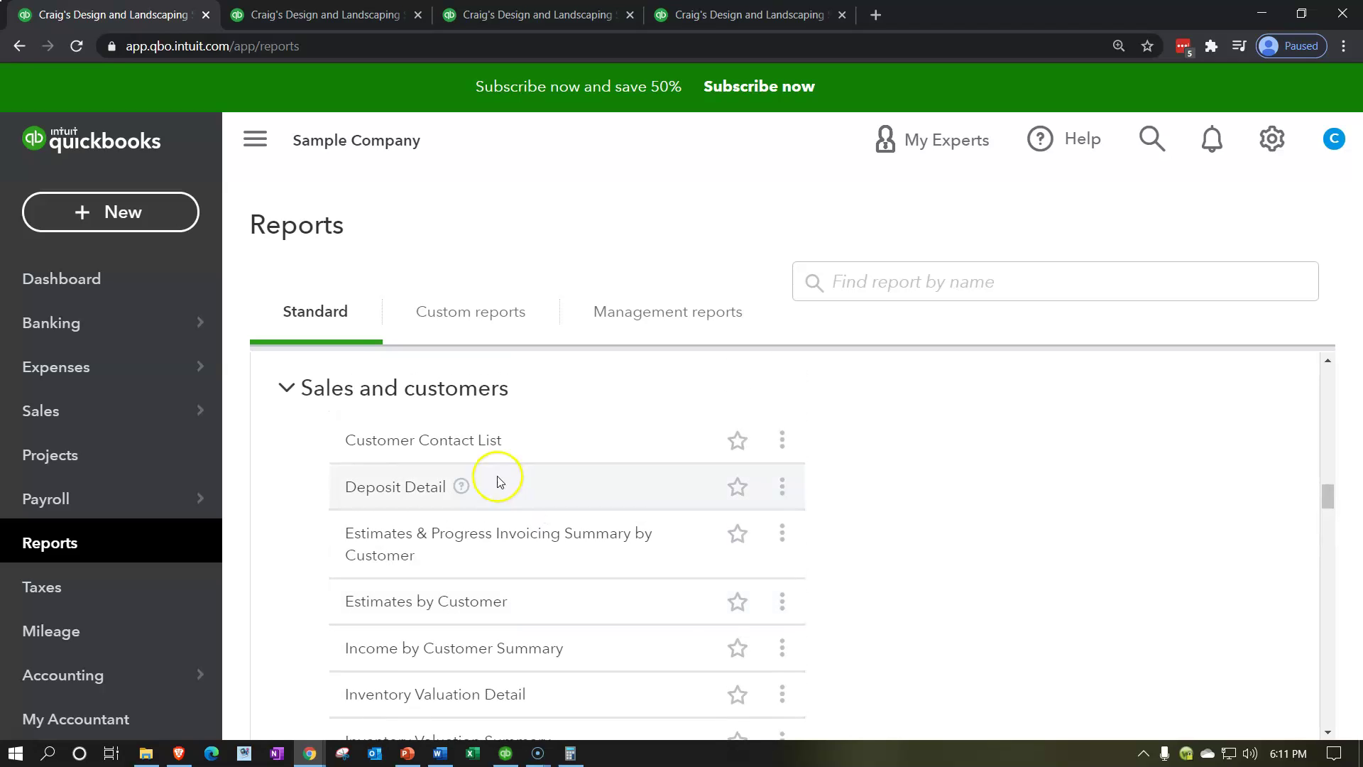
scroll(490, 475, "down", 3)
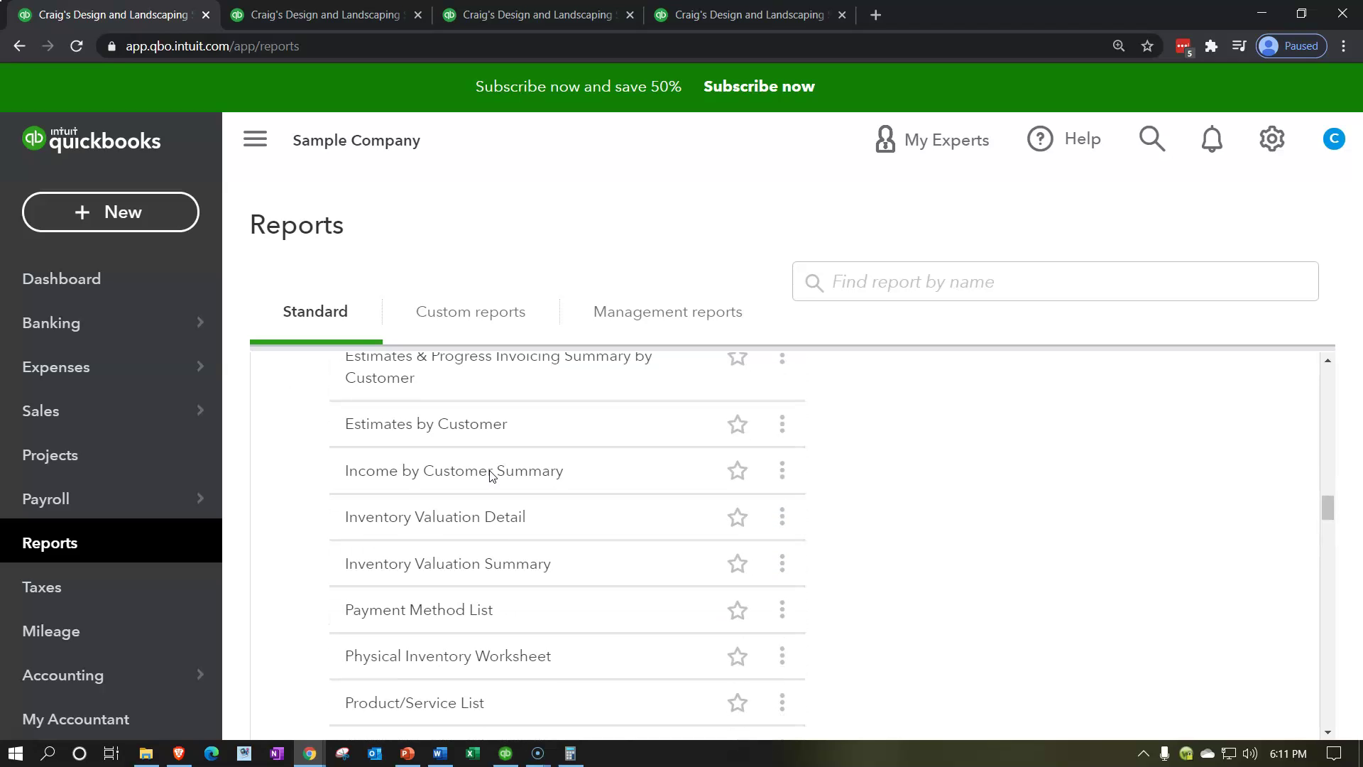
left_click(492, 529)
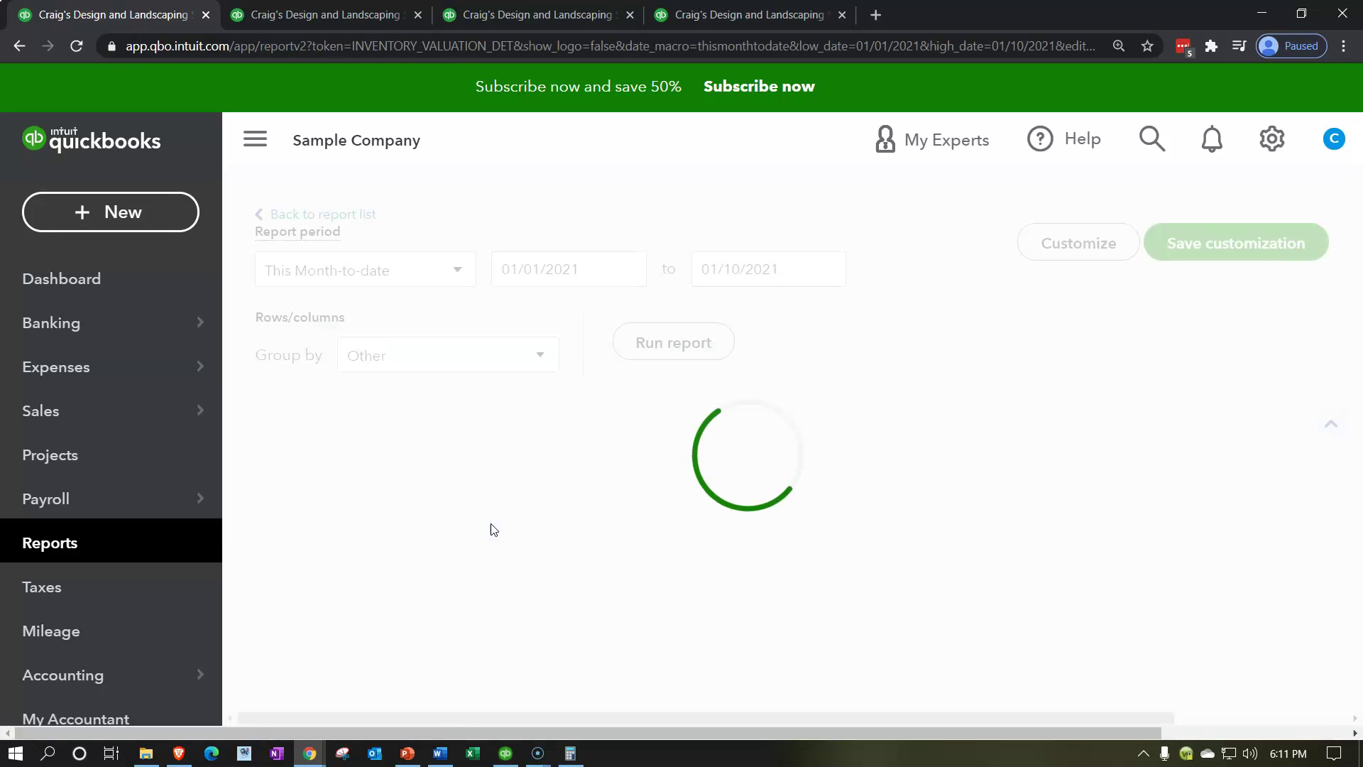
Duplicate the Inventory Valuation Detail browser tab and hide the navigation sidebar in the copy
right_click(151, 20)
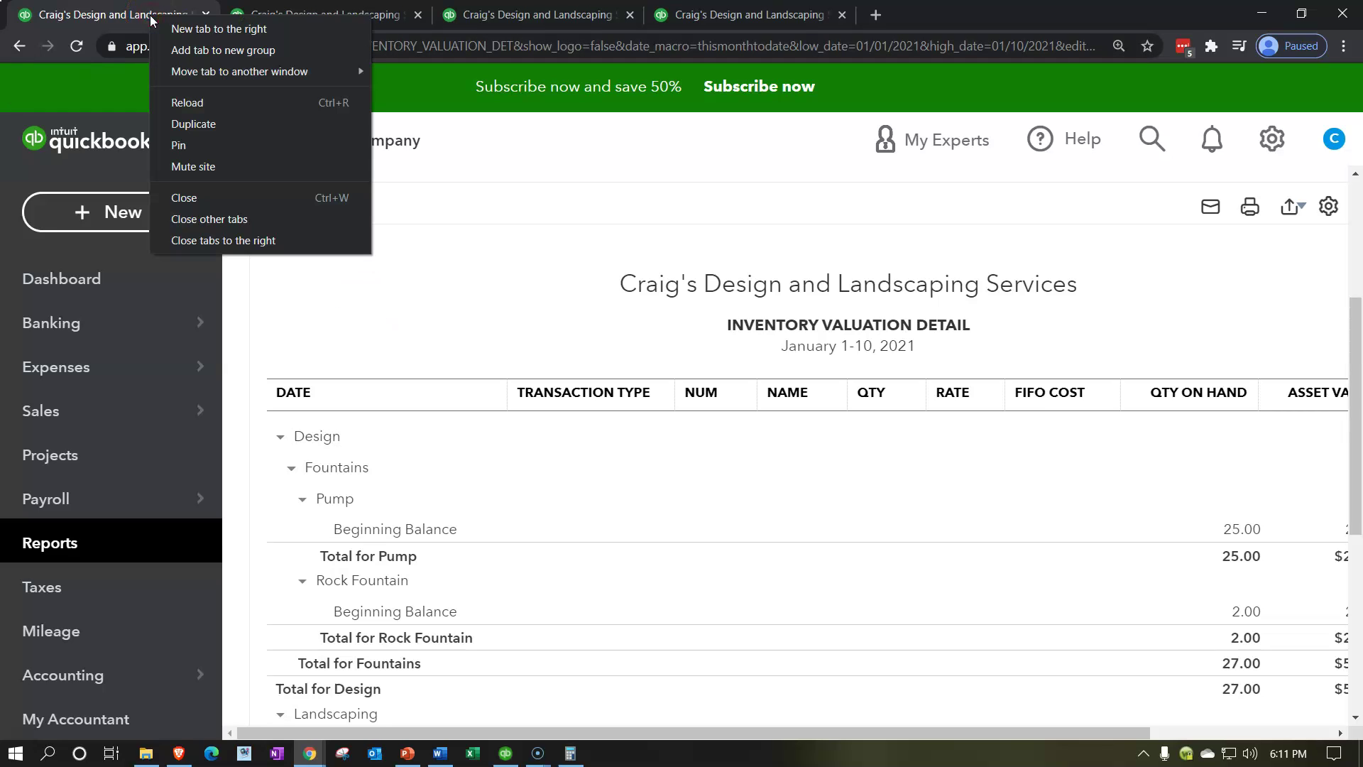
left_click(181, 125)
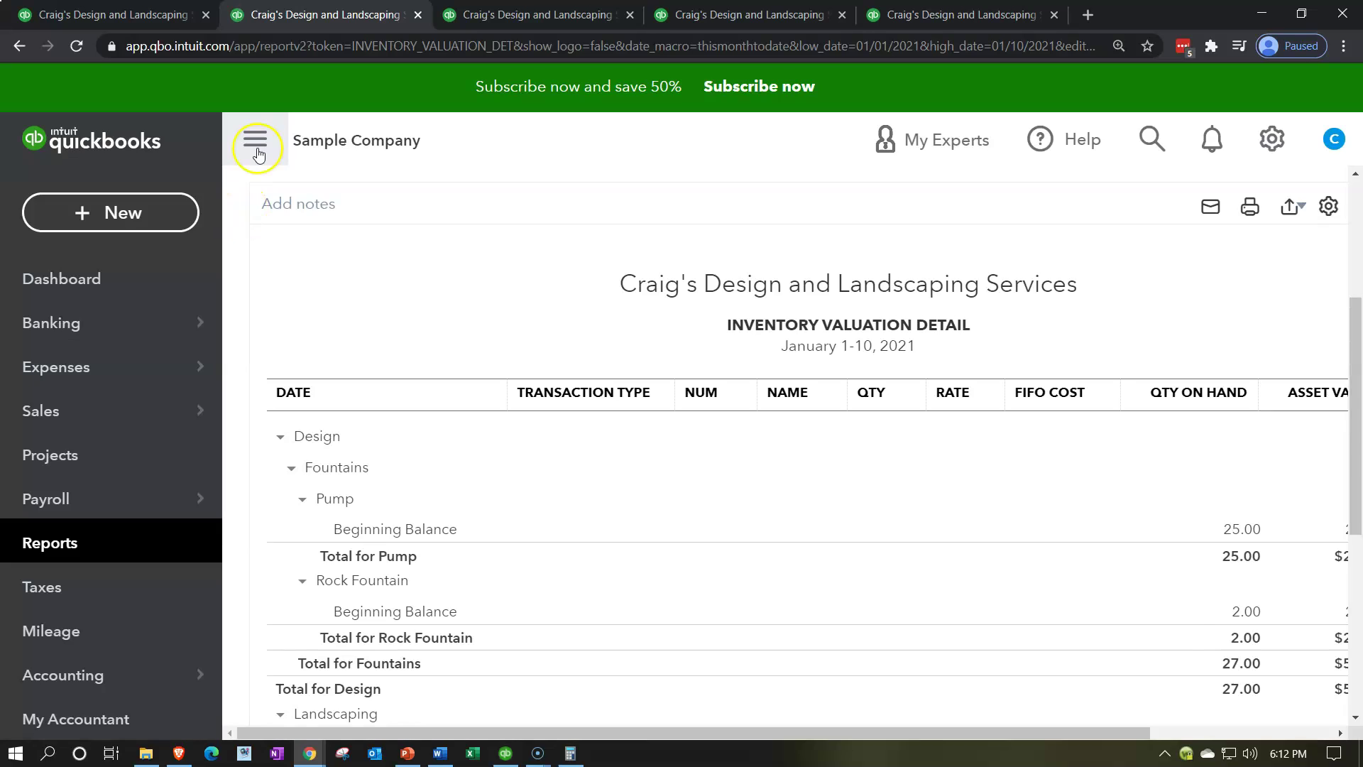
left_click(255, 142)
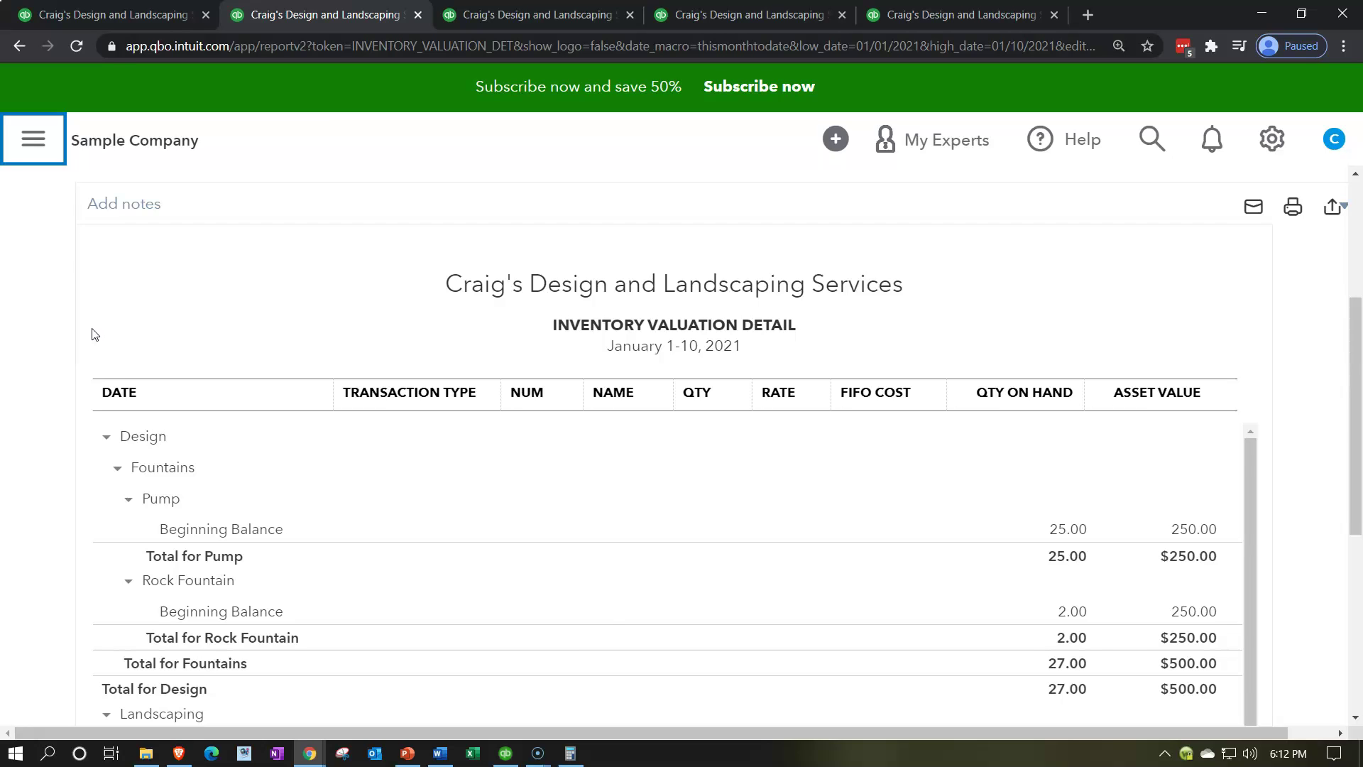
Set the Inventory Valuation Detail period to 01/01/2020 through 12/31/2020 and run the report
scroll(92, 334, "up", 4)
left_click(359, 292)
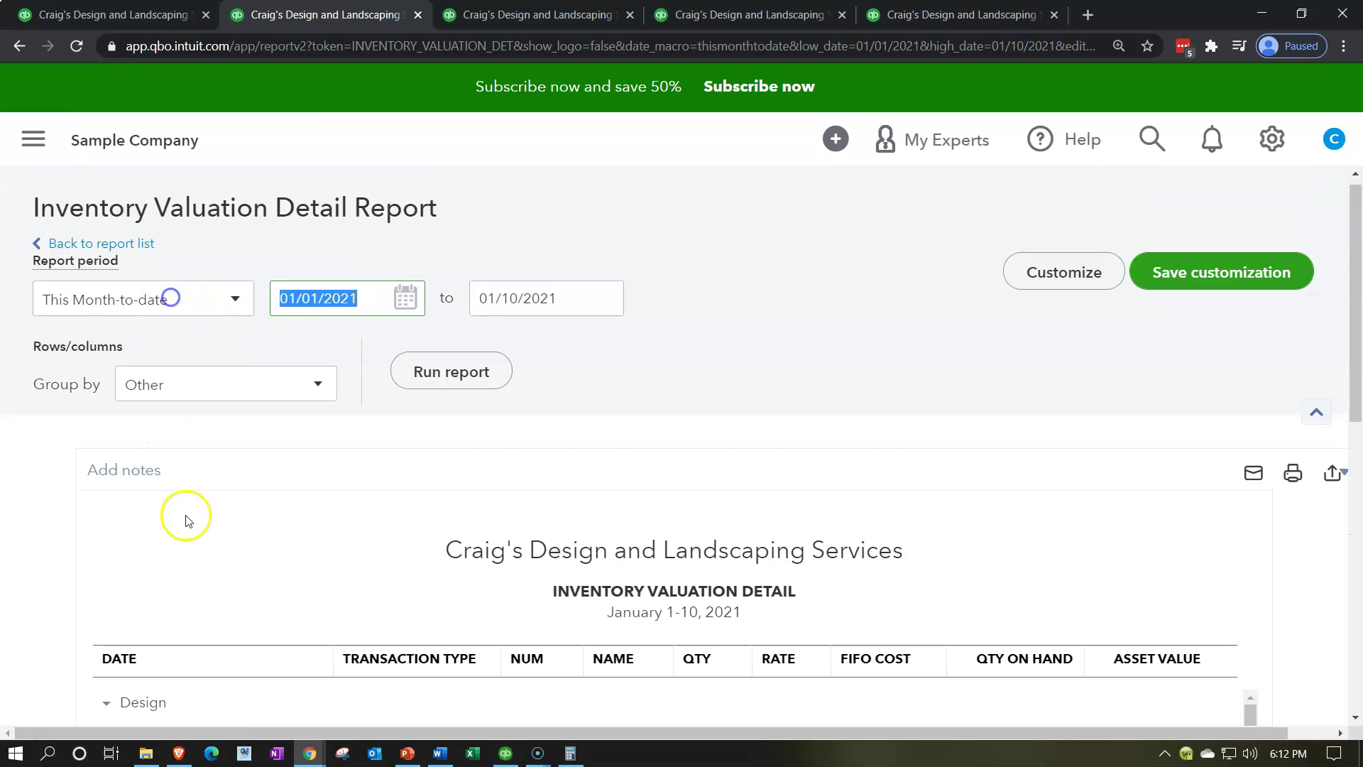
type("010120")
key("Tab")
type("123120")
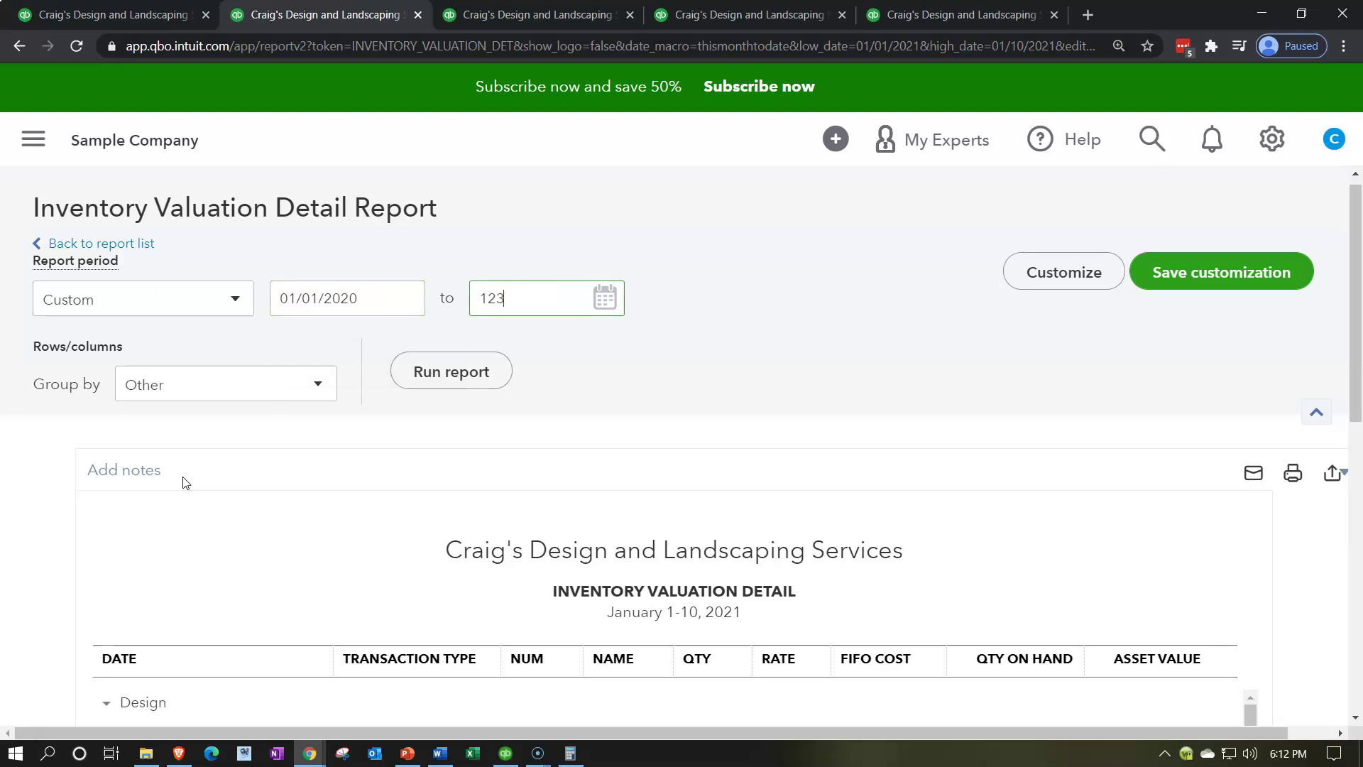
key("Tab")
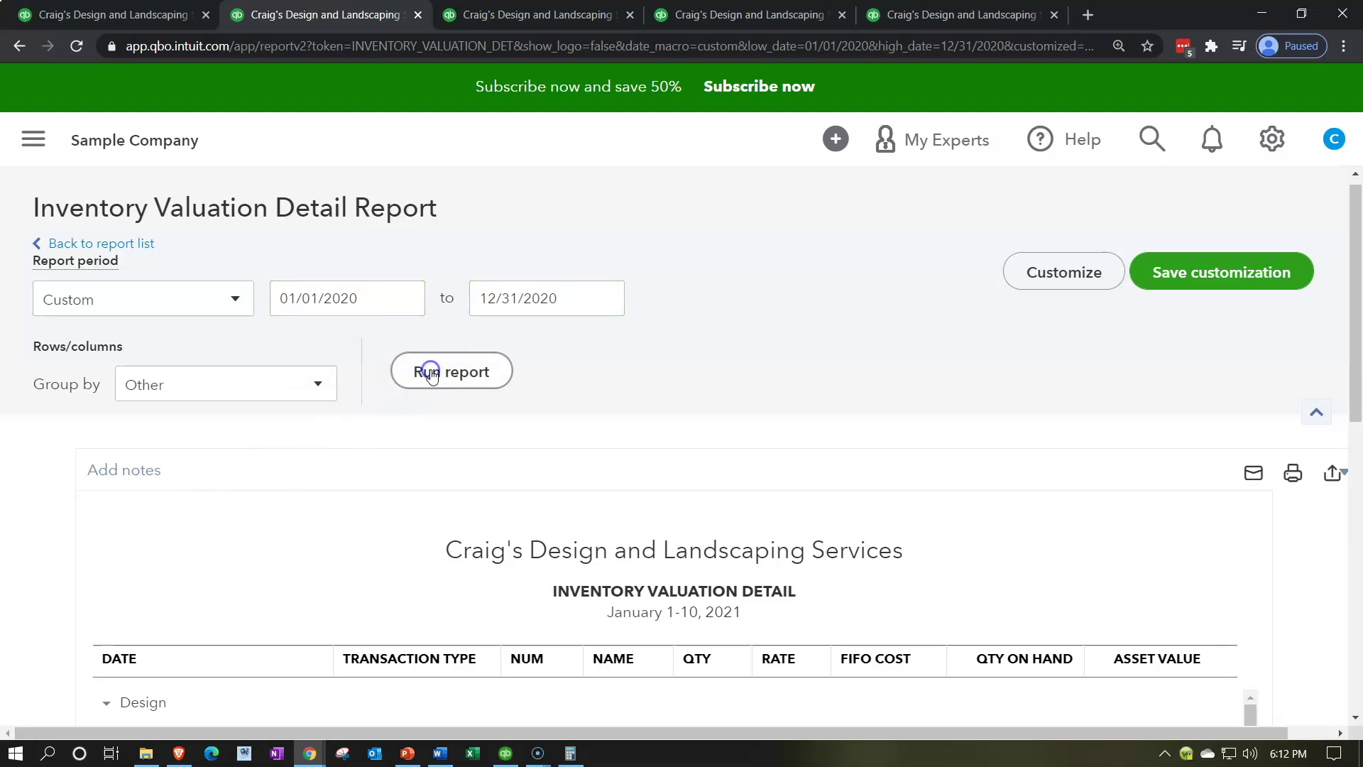
left_click(426, 371)
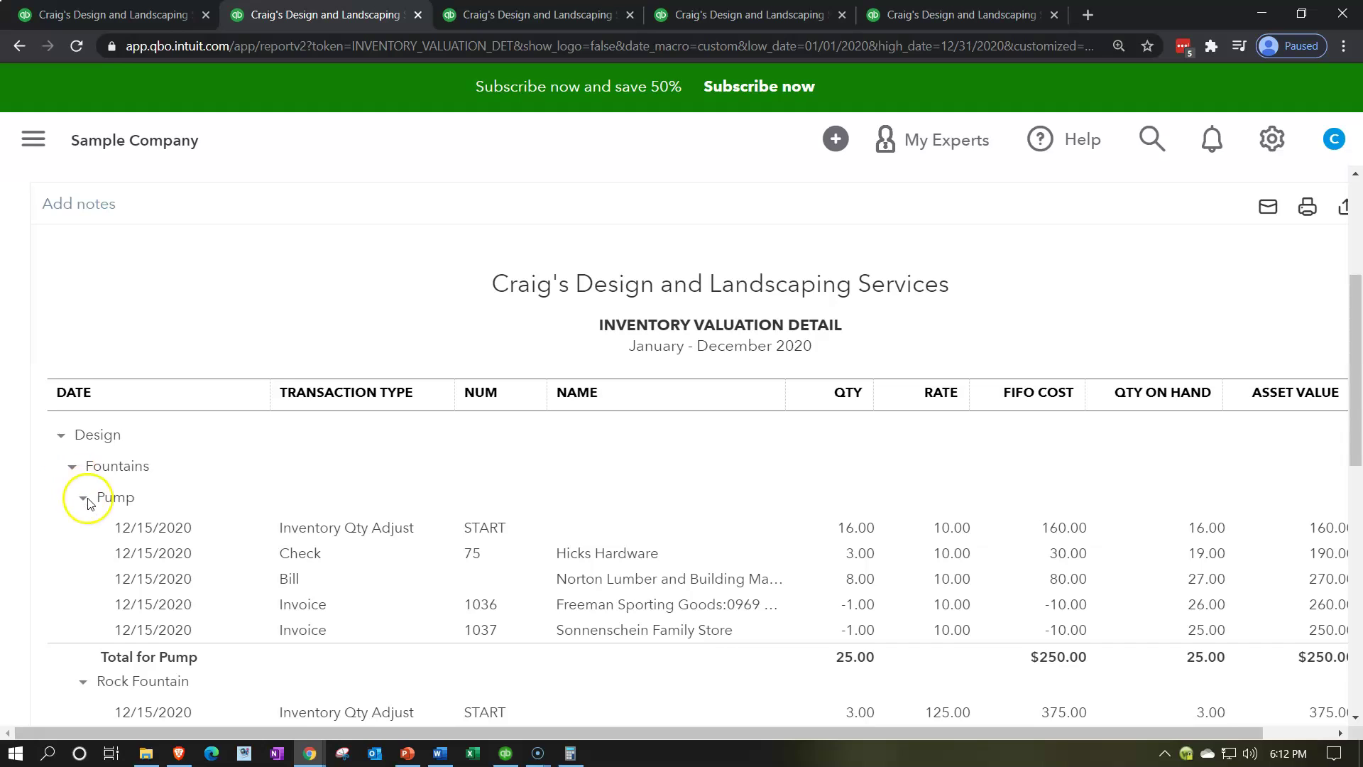
Review the pump, rock fountain and sprinkler transactions with their FIFO cost, quantity on hand and asset value columns
scroll(79, 502, "down", 3)
scroll(79, 526, "up", 1)
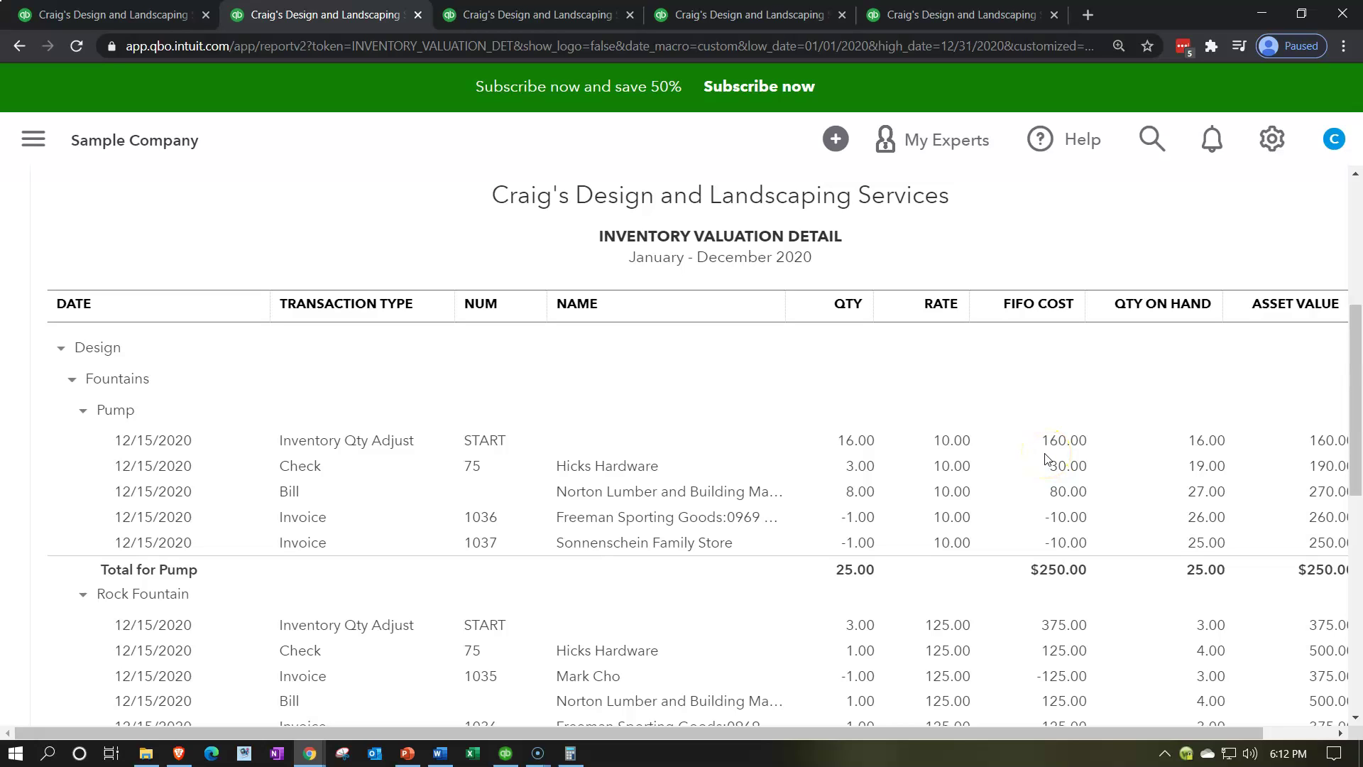
key("ctrl+minus")
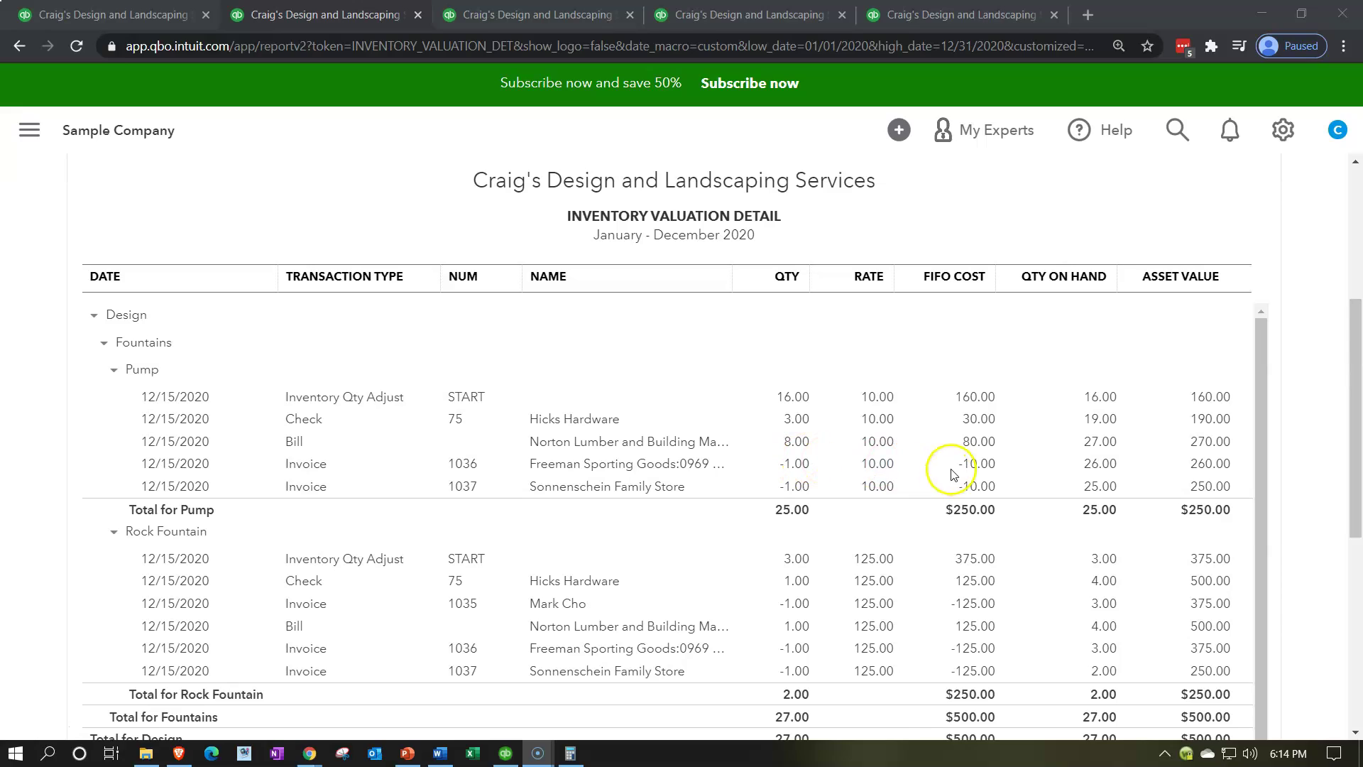
left_click(1096, 466)
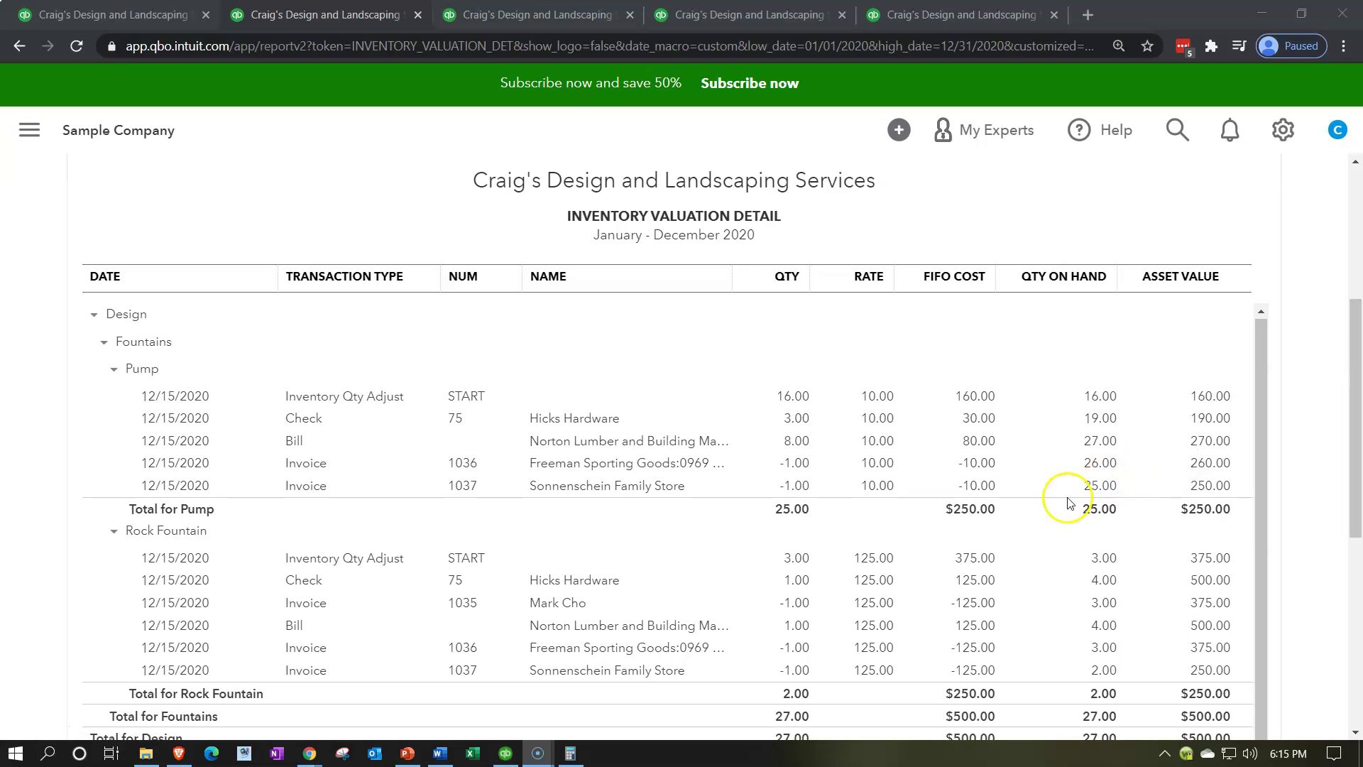
scroll(1065, 498, "down", 3)
scroll(1070, 503, "down", 3)
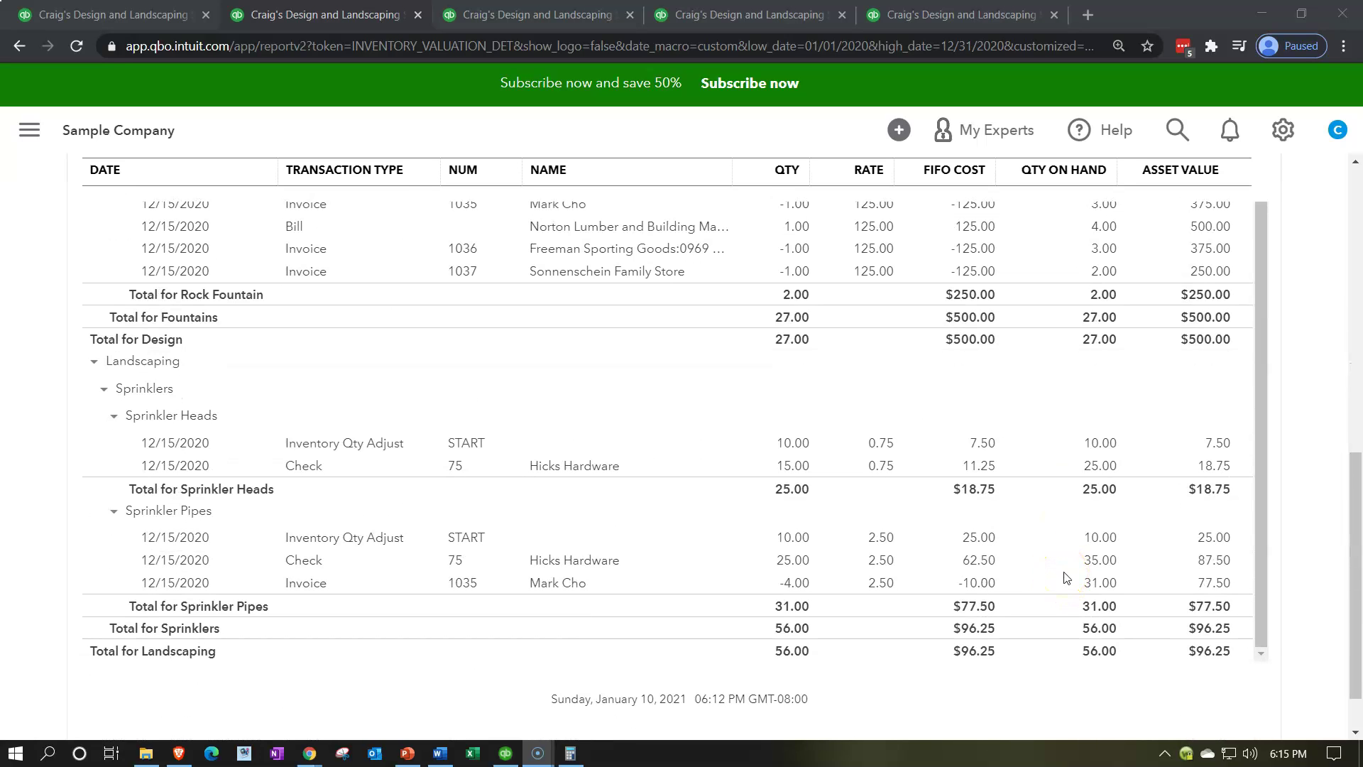
scroll(1065, 578, "down", 1)
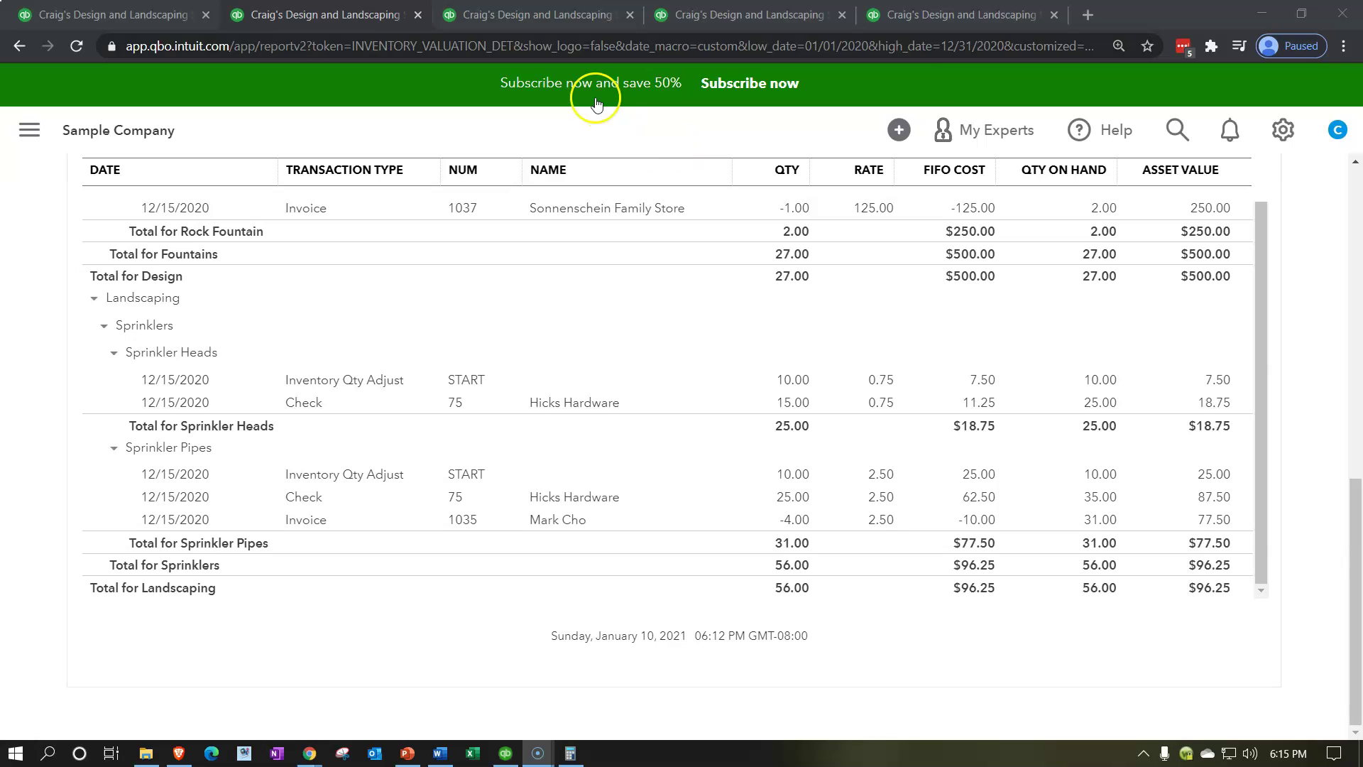
Compare the Inventory Valuation Detail totals with the Inventory Valuation Summary and the Inventory Asset line on the Balance Sheet
left_click(525, 16)
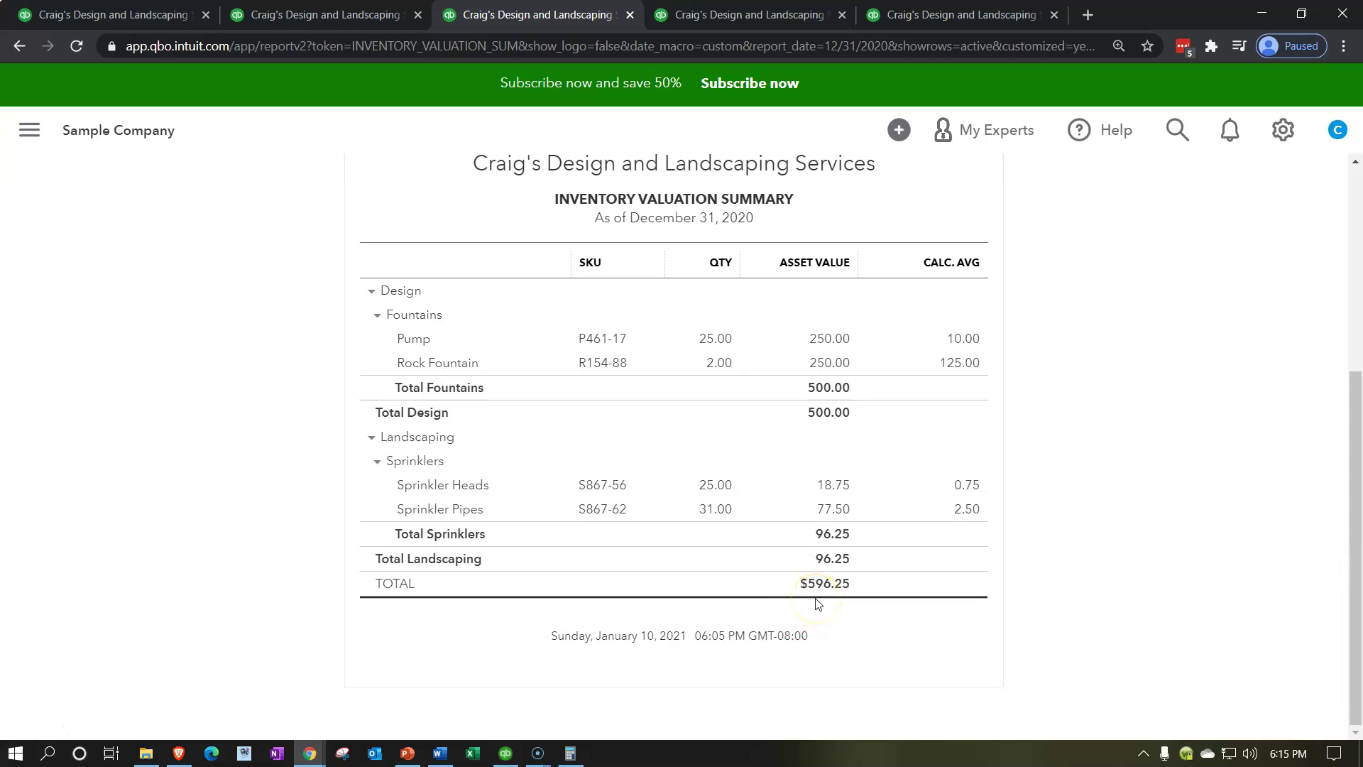
left_click(329, 15)
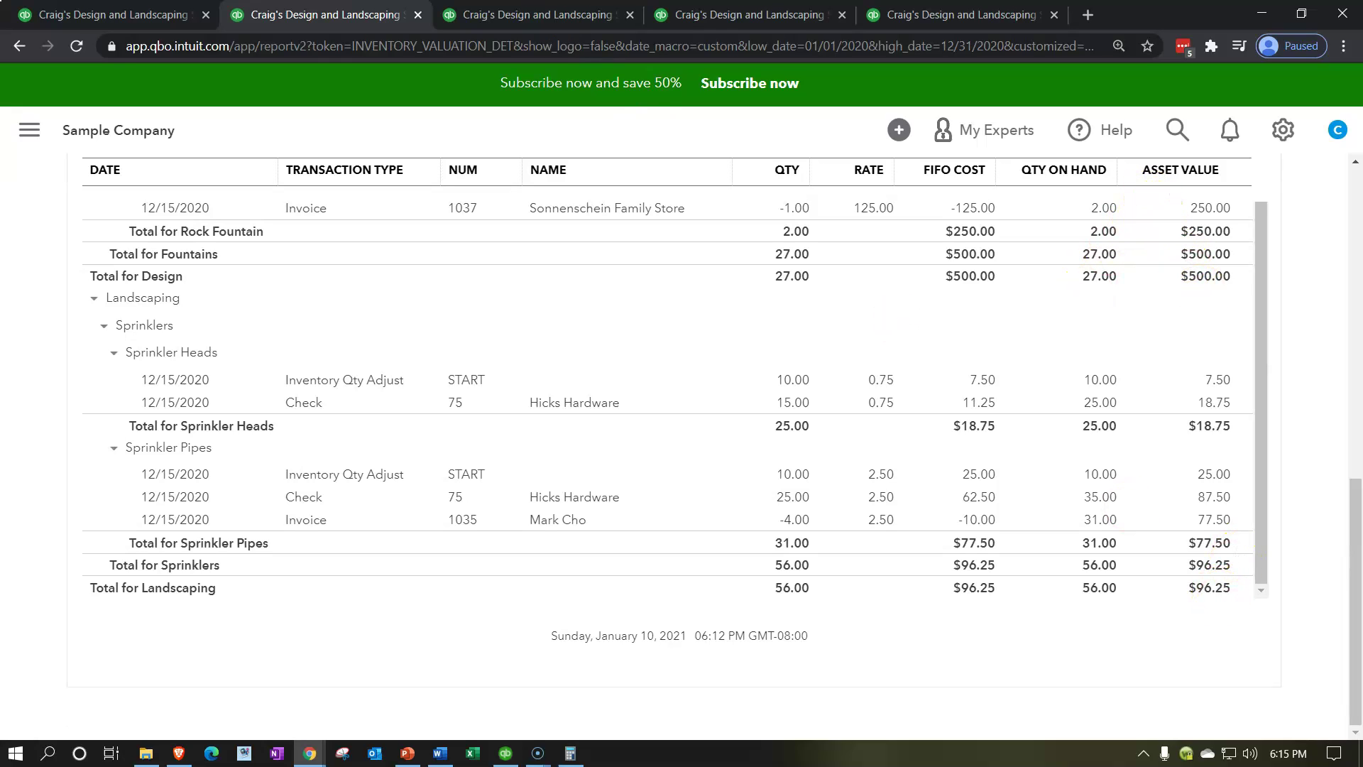
left_click(514, 20)
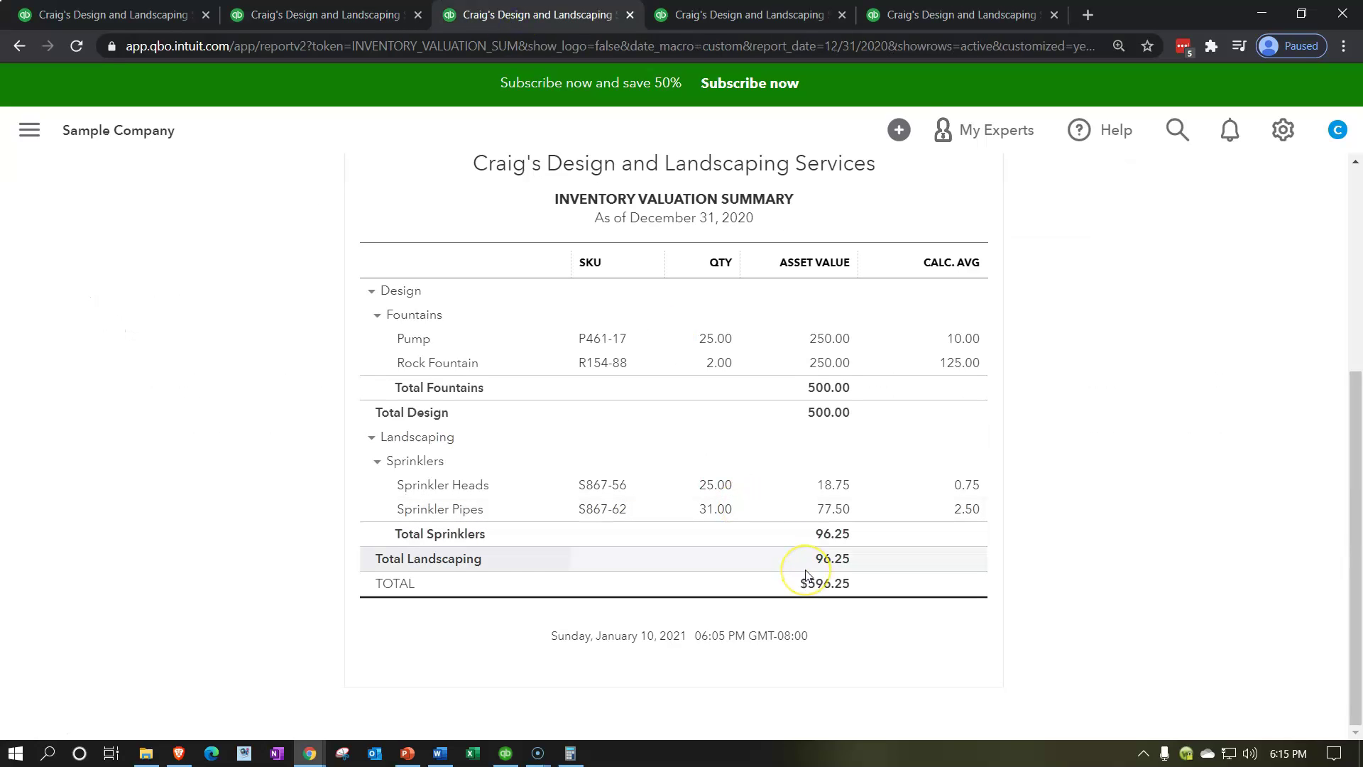
left_click(902, 15)
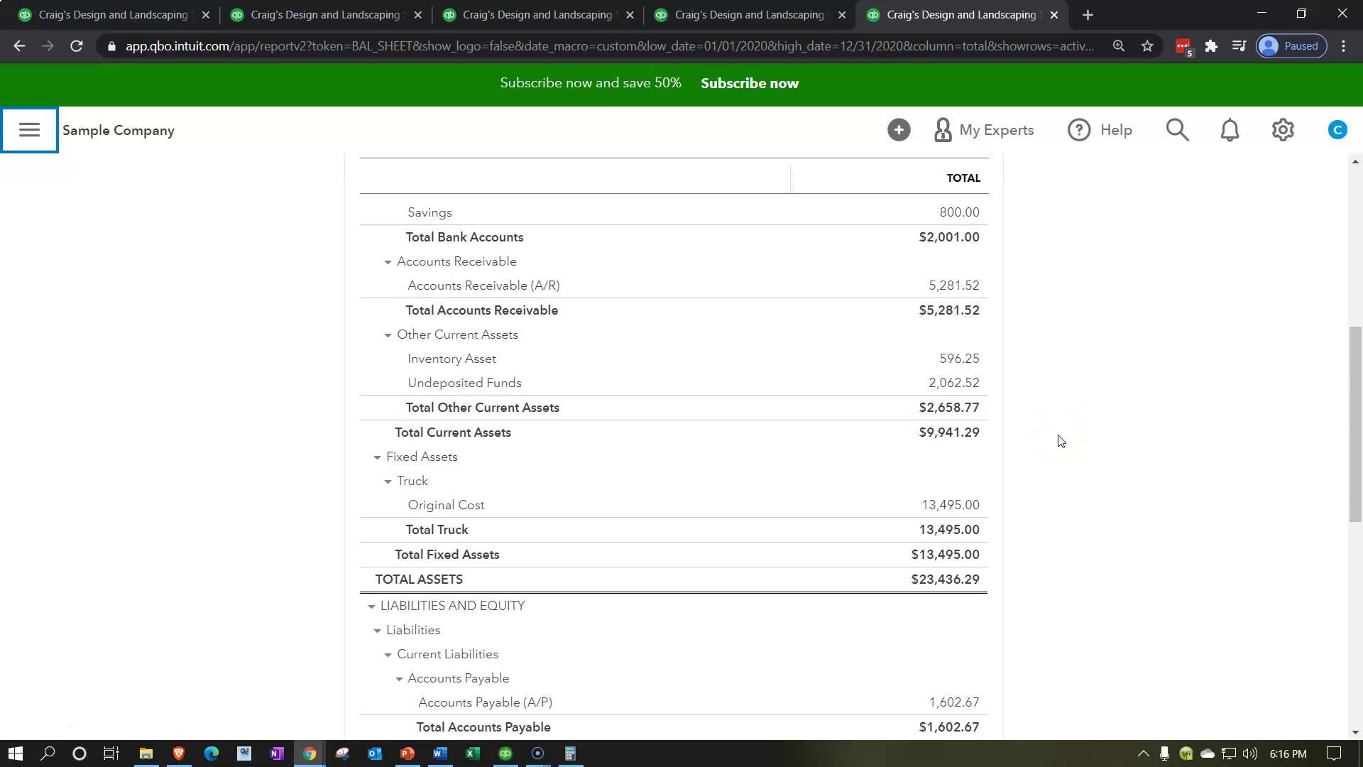
scroll(1060, 440, "up", 3)
scroll(1065, 454, "down", 1)
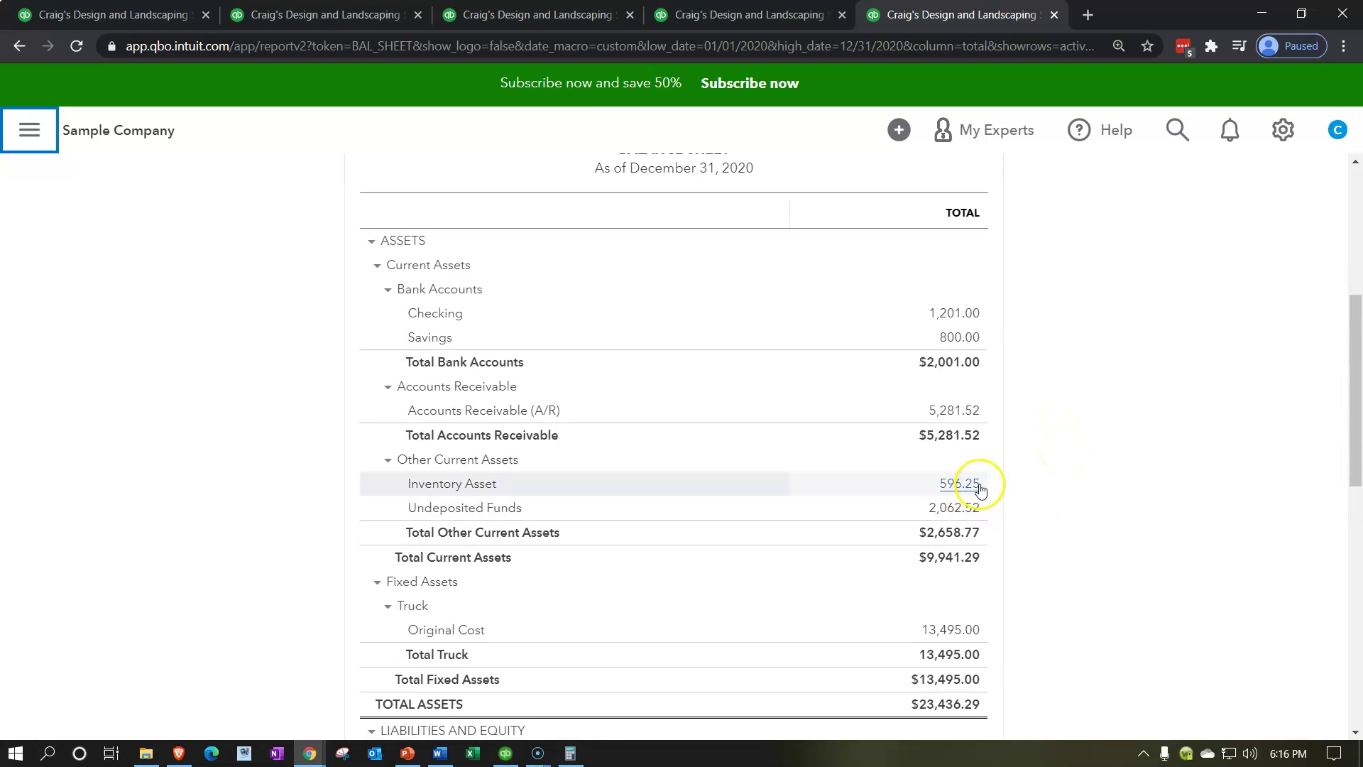
scroll(648, 630, "up", 4)
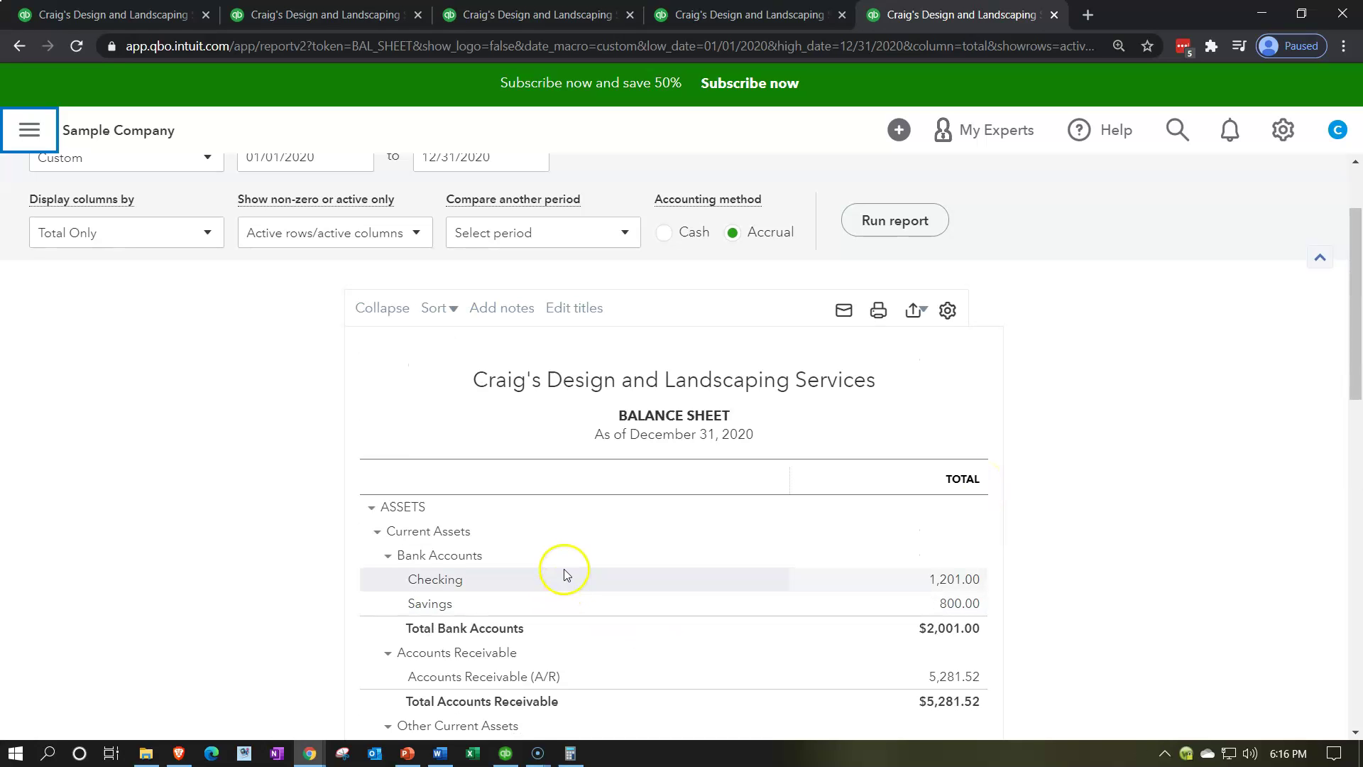
Open the Products and Services list under Sales in the first browser tab and view the fountain inventory items
left_click(132, 19)
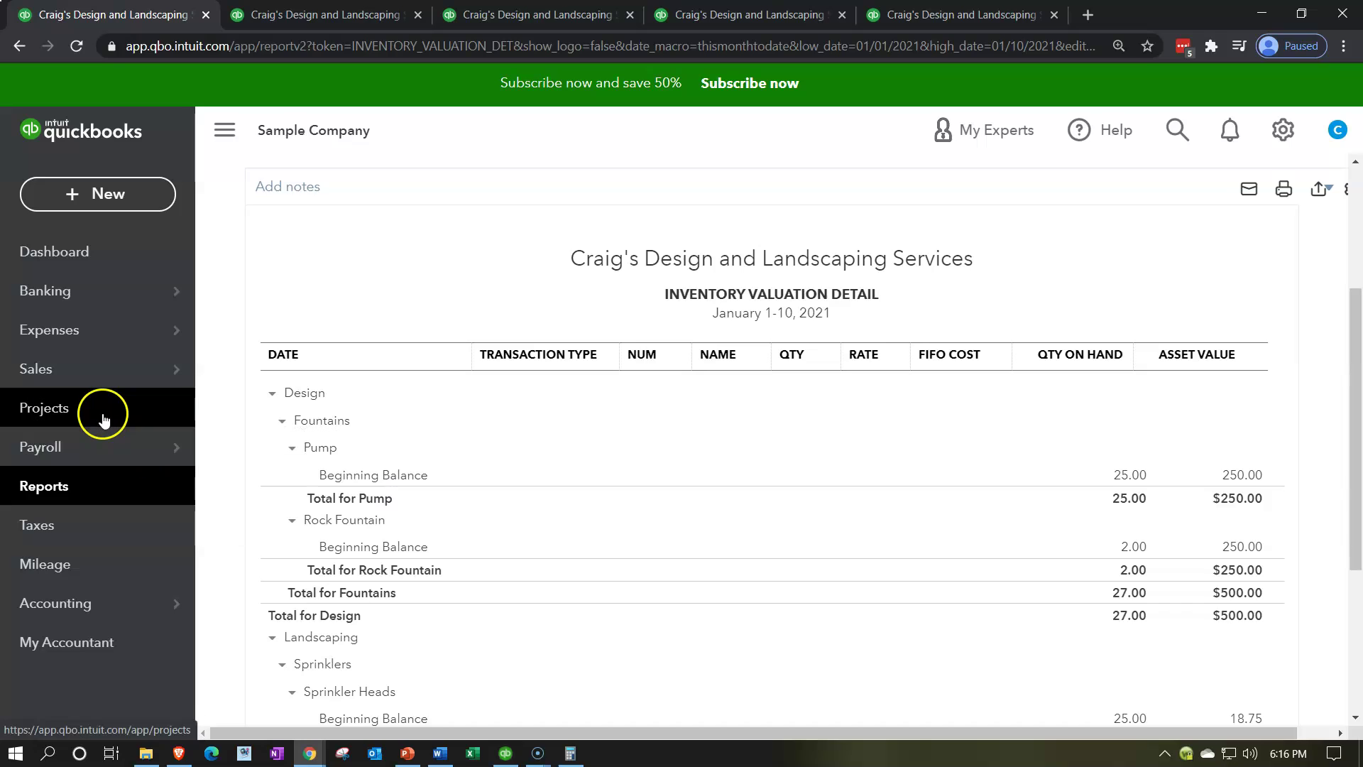
left_click(88, 375)
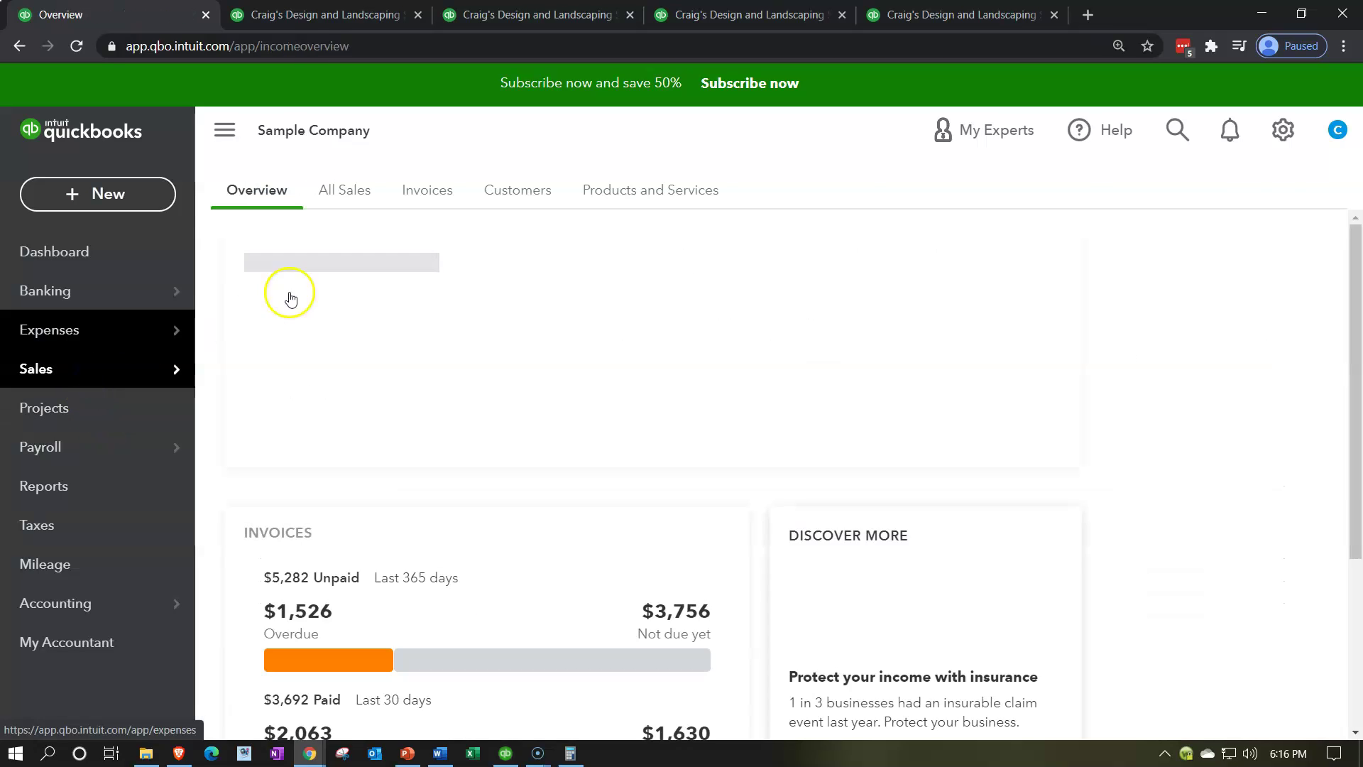
left_click(646, 201)
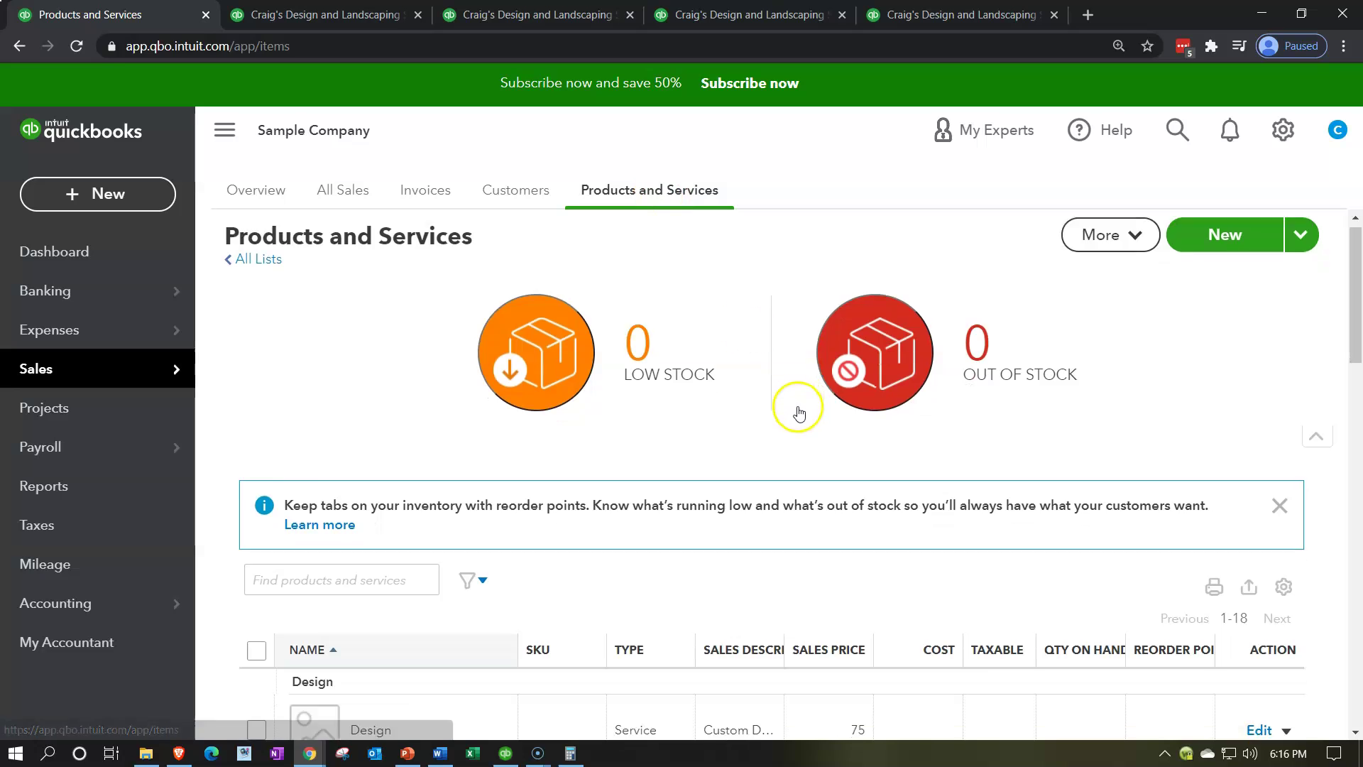
scroll(788, 523, "down", 6)
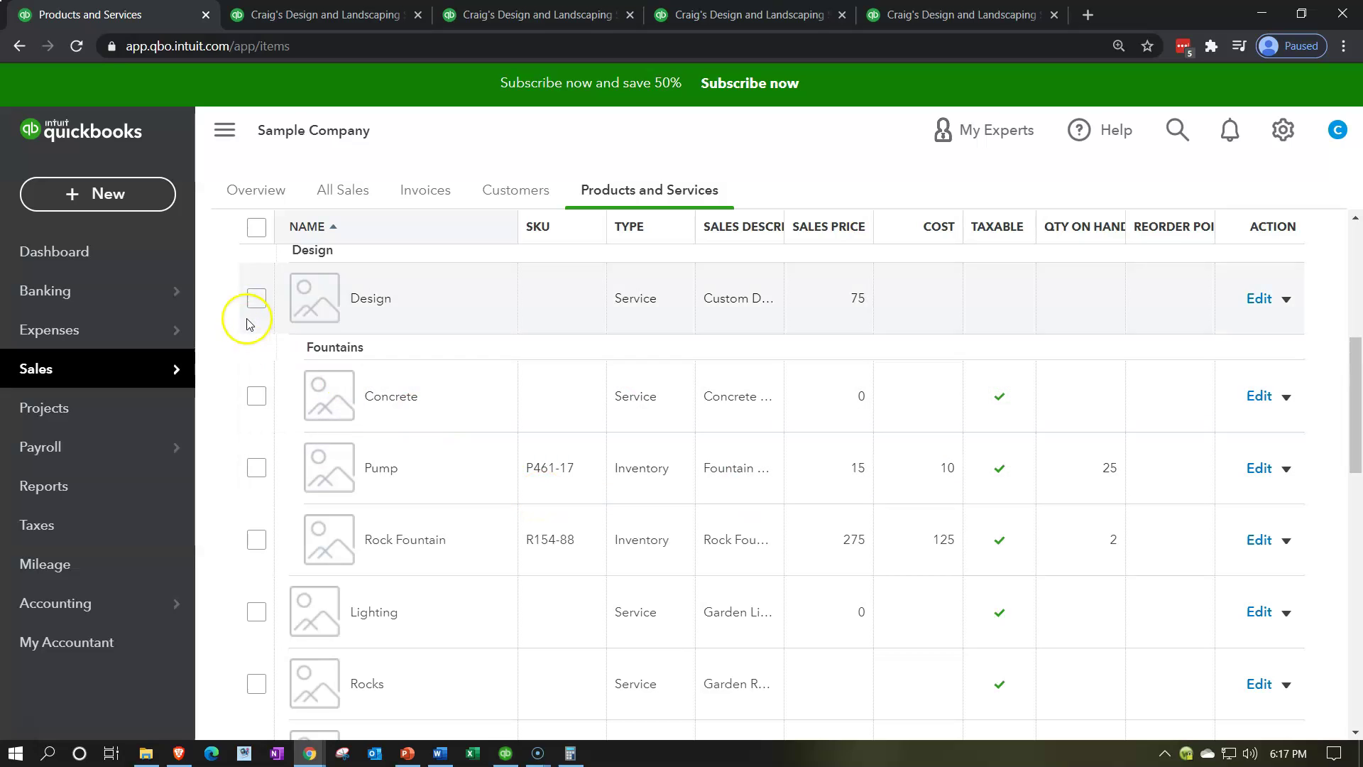
Start a new vendor expense form and activate its first category line
left_click(122, 188)
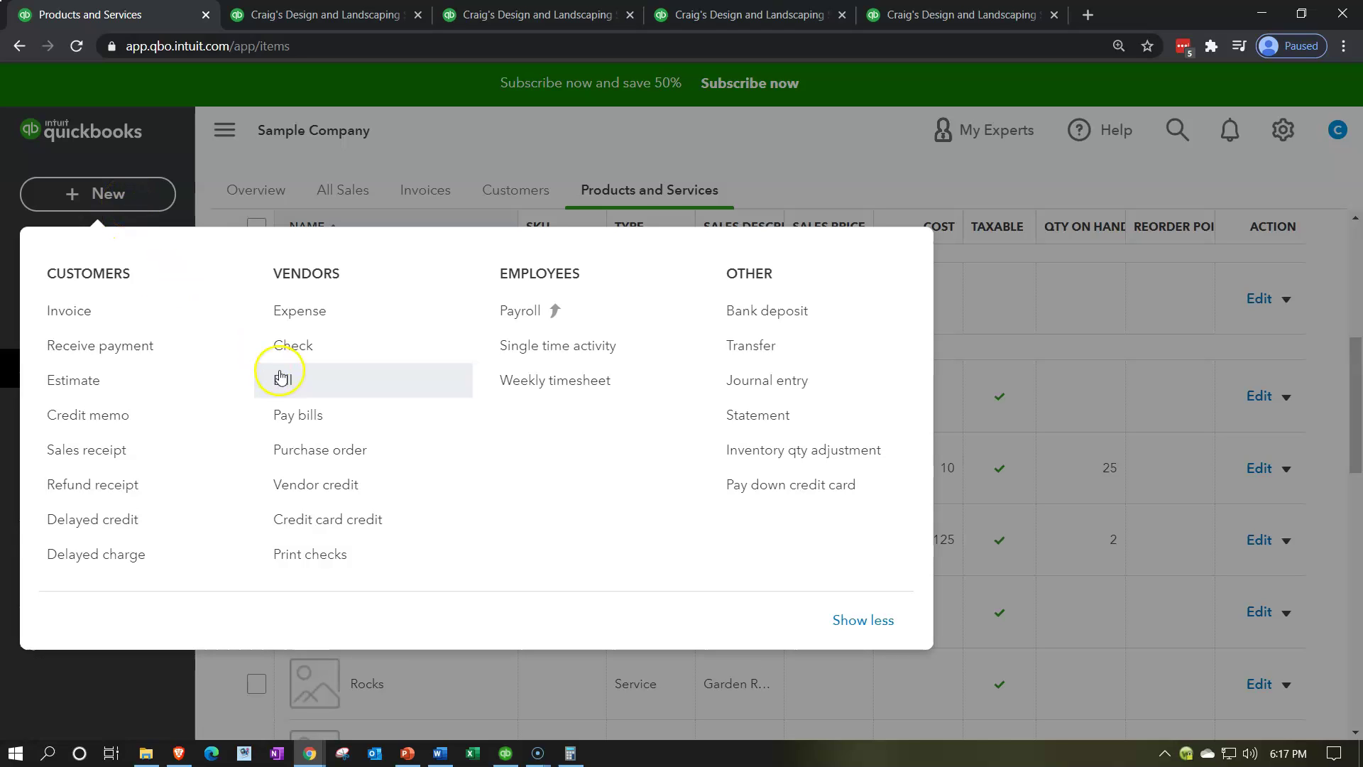
left_click(301, 313)
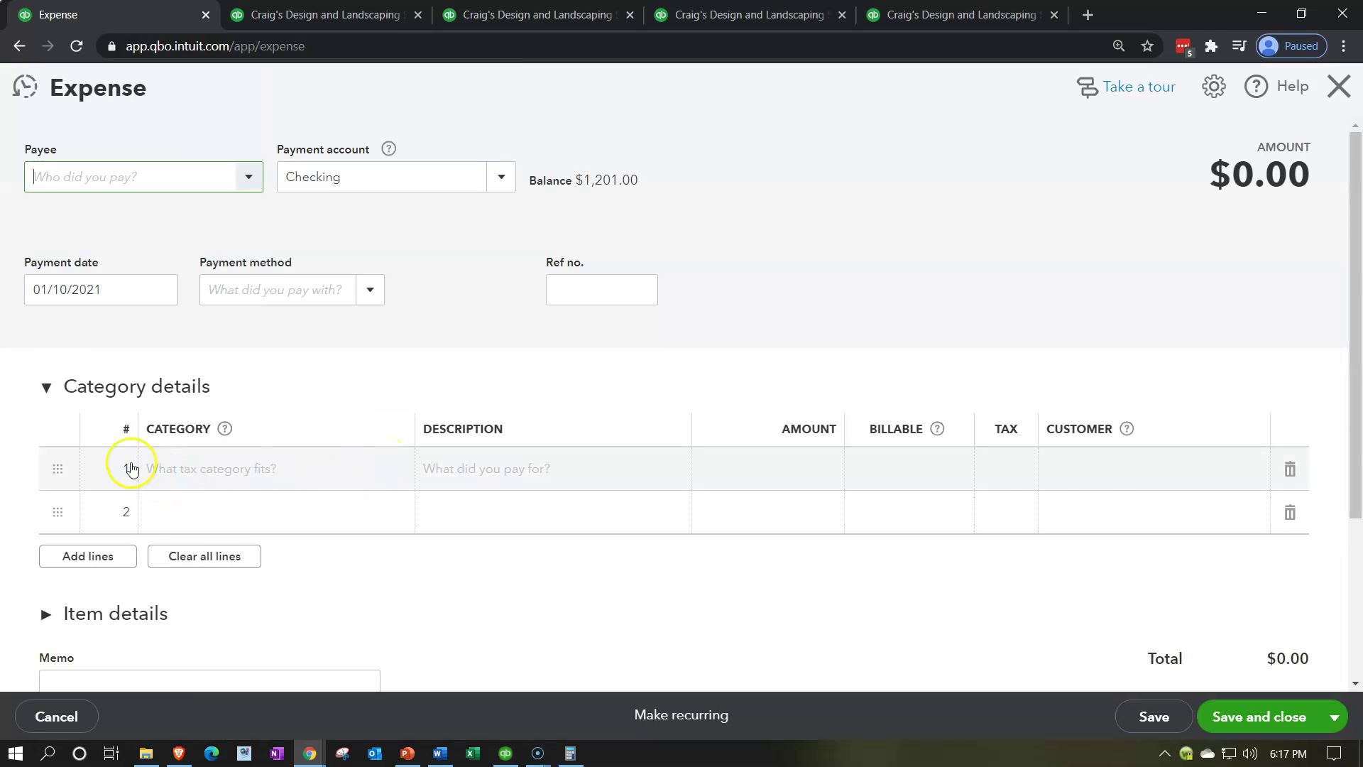
left_click(260, 538)
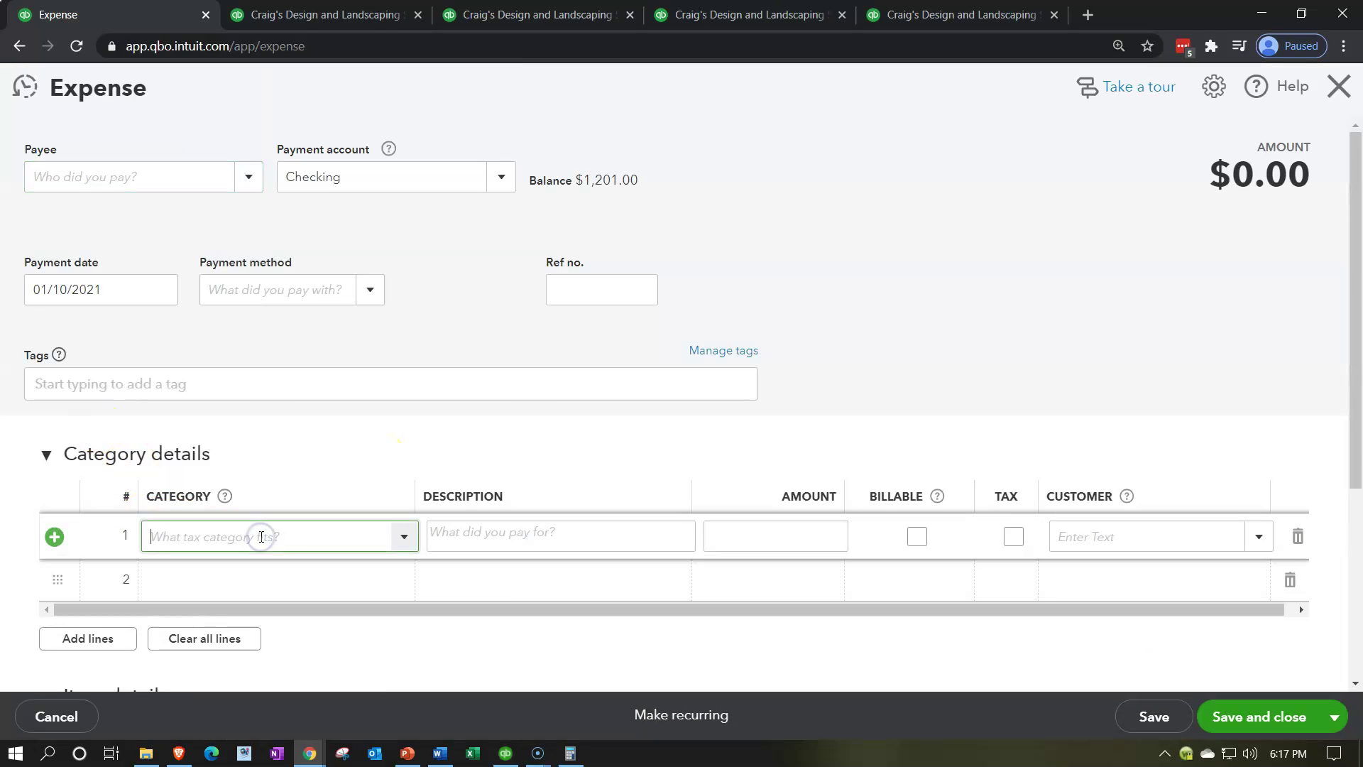
scroll(320, 612, "down", 4)
scroll(329, 624, "down", 1)
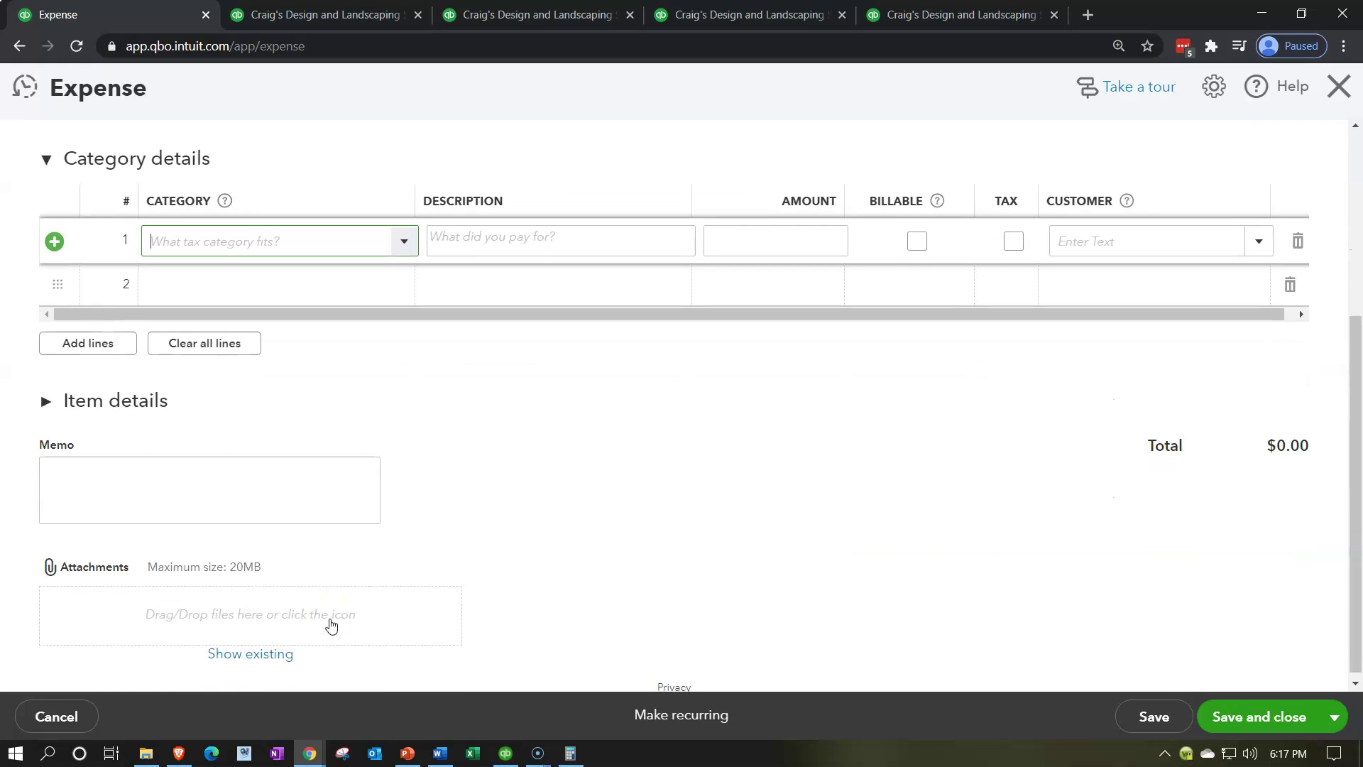
Expand the expense's Item details to view the product/service line, then collapse it and return to the first category line
left_click(44, 395)
left_click(192, 458)
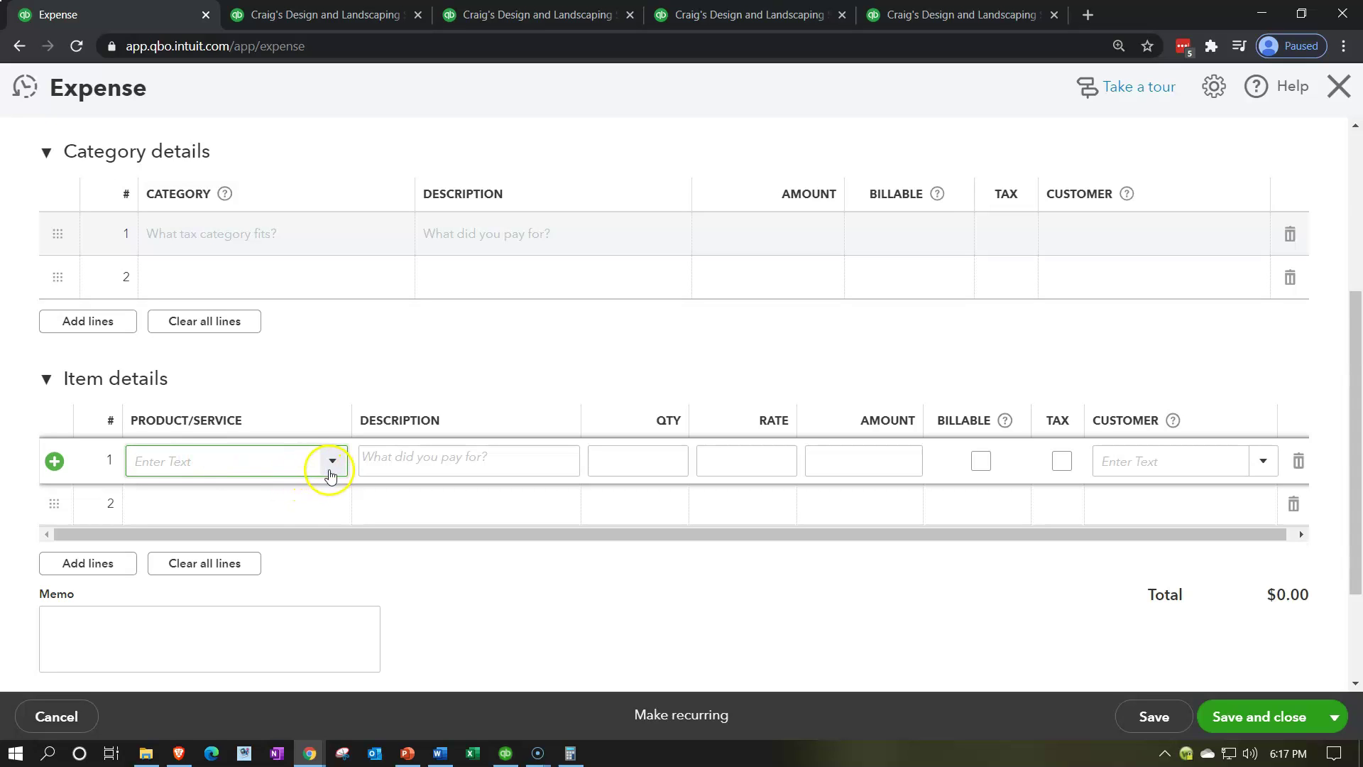
left_click(404, 371)
scroll(402, 368, "up", 1)
left_click(328, 329)
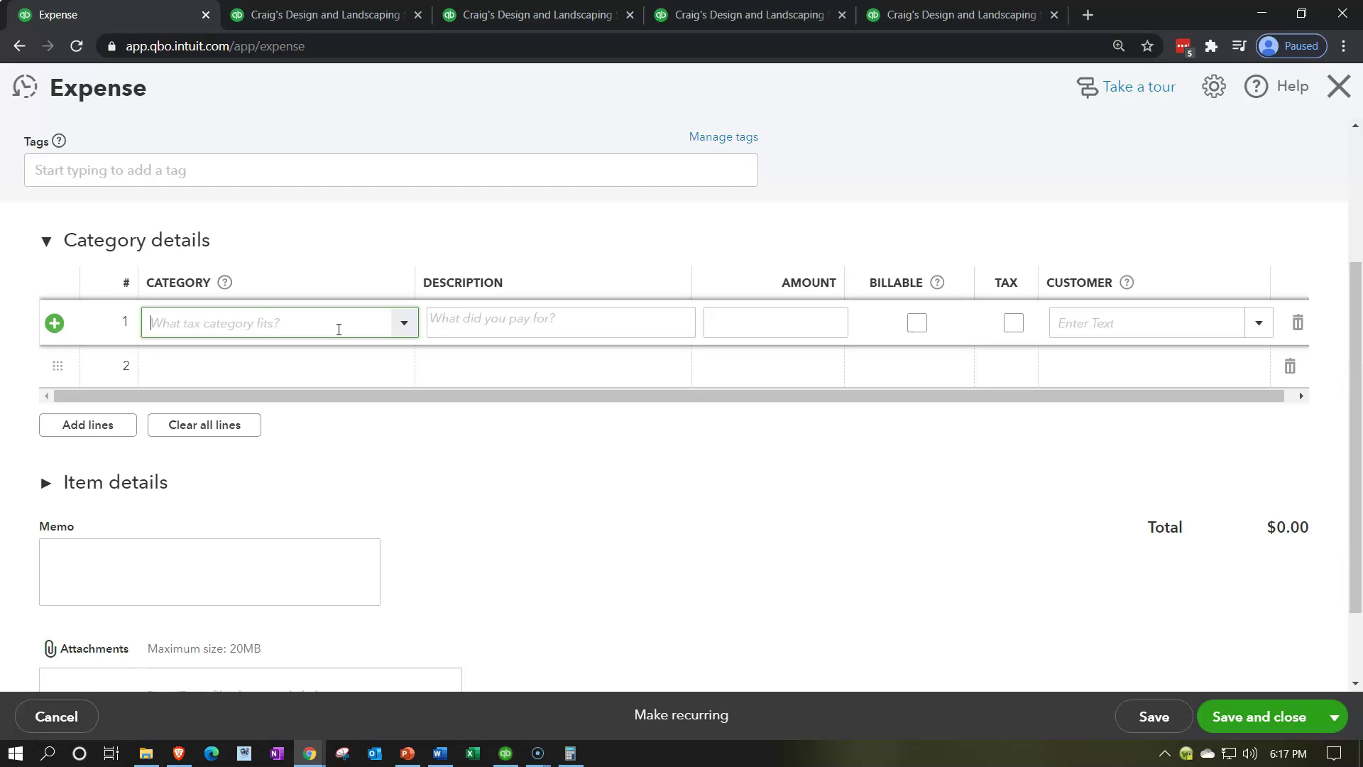
Check the Inventory Asset line on the 2020 Balance Sheet, then return to the open expense form
left_click(916, 15)
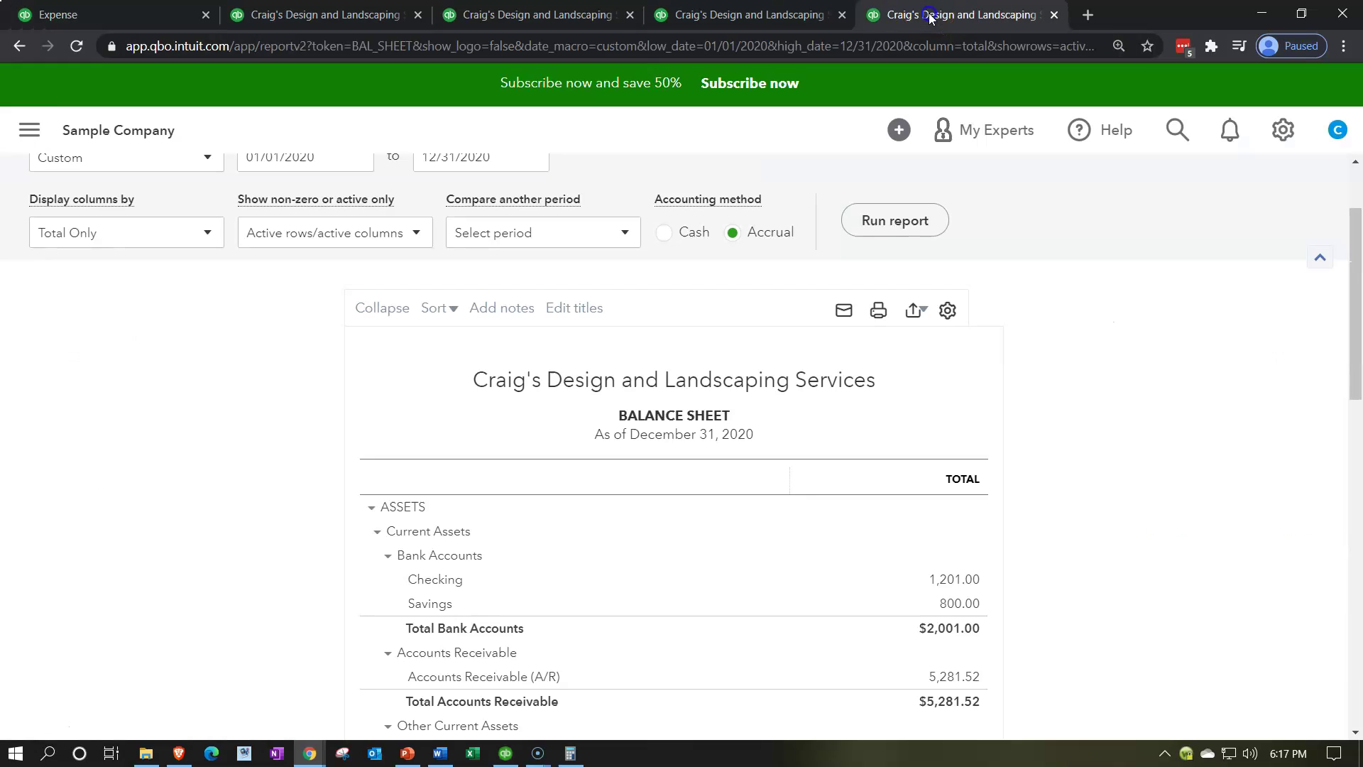
scroll(797, 483, "down", 2)
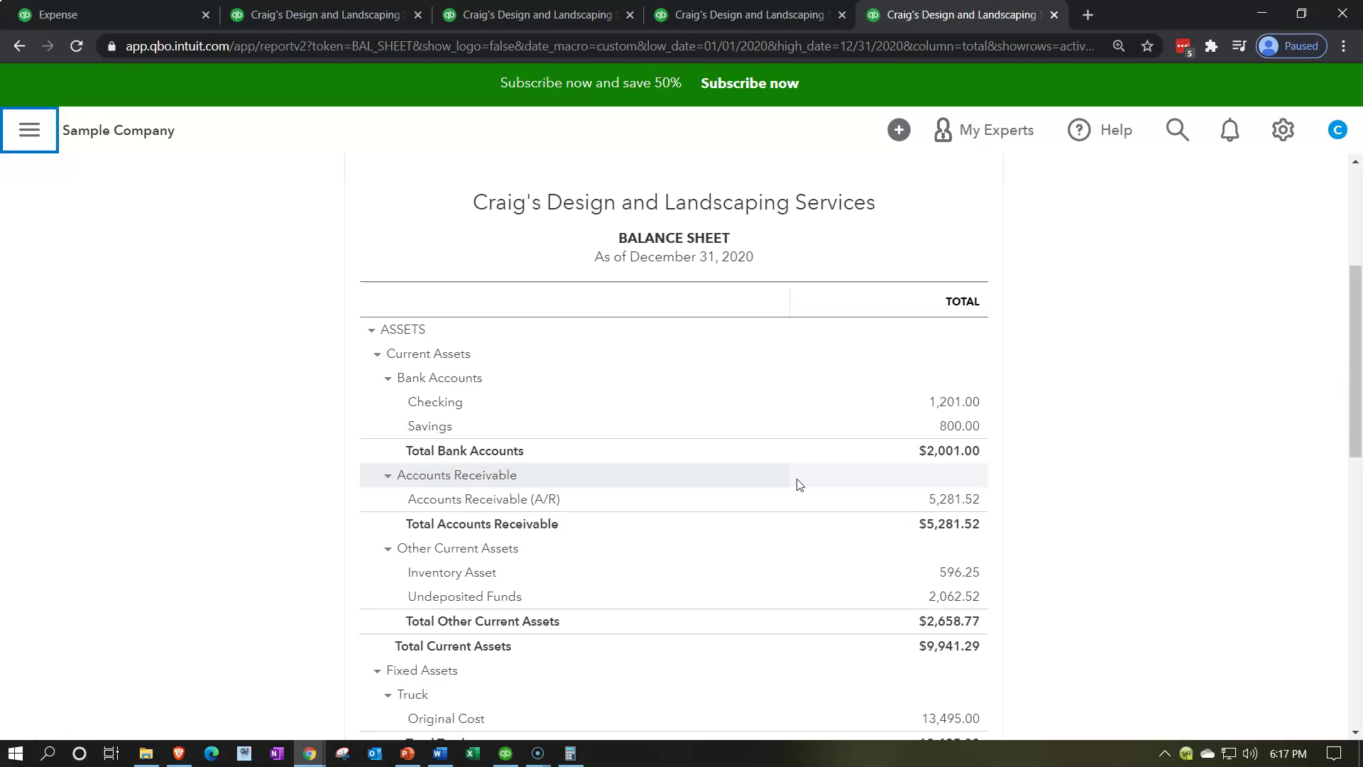
left_click(916, 502)
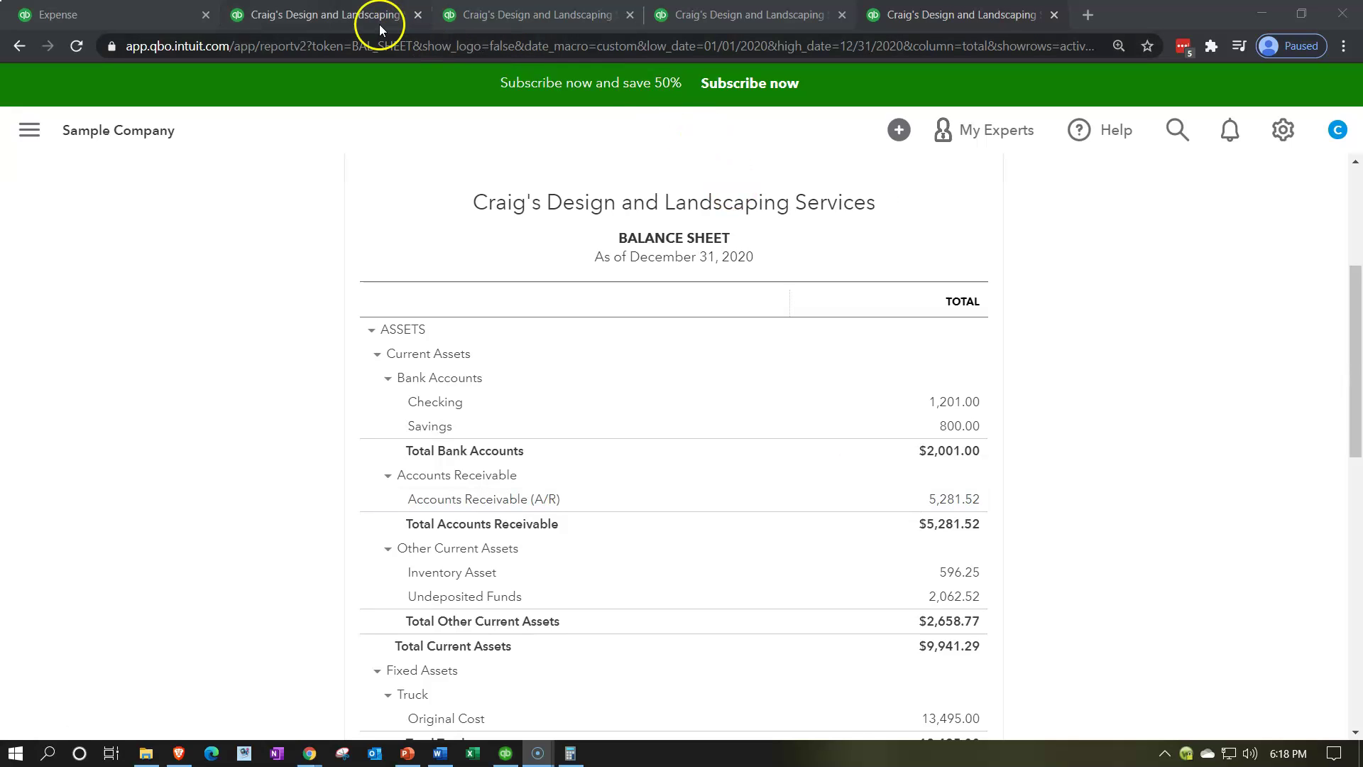
left_click(347, 15)
left_click(146, 15)
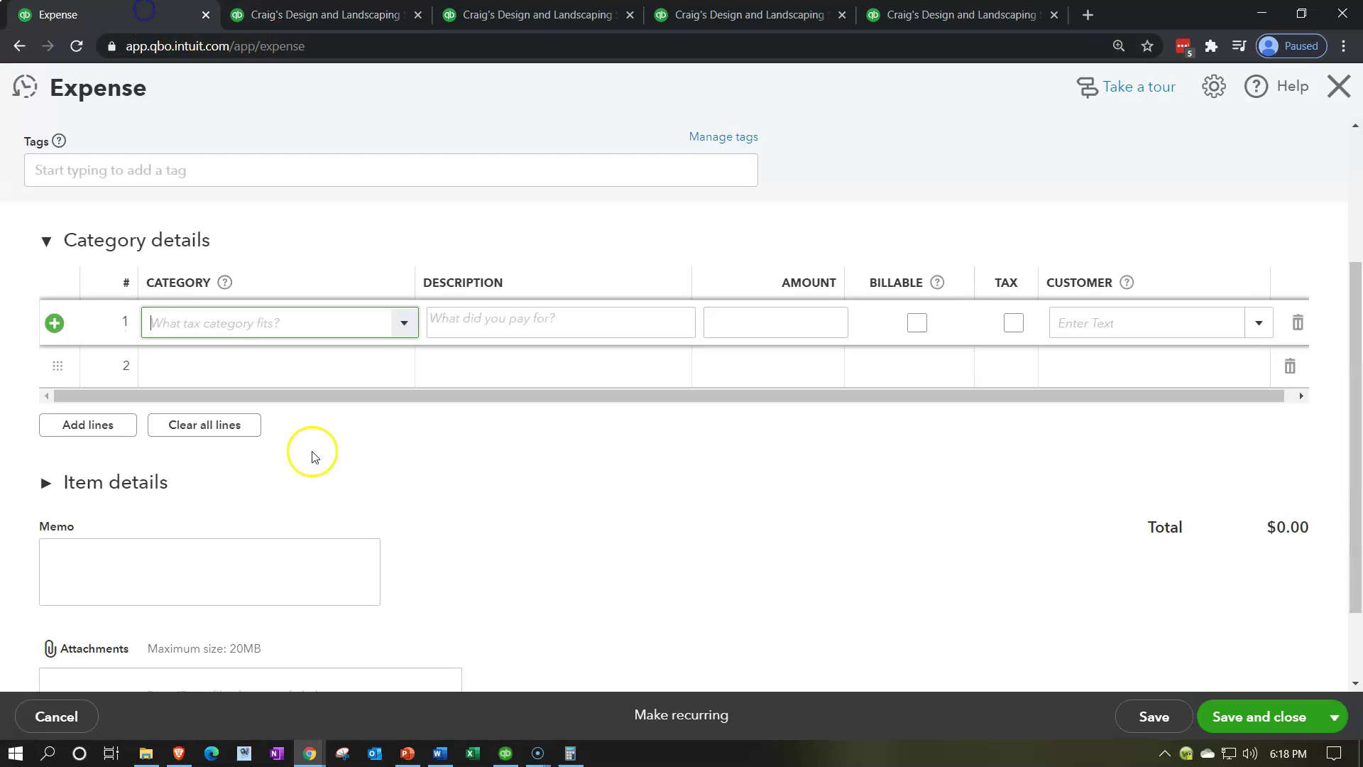